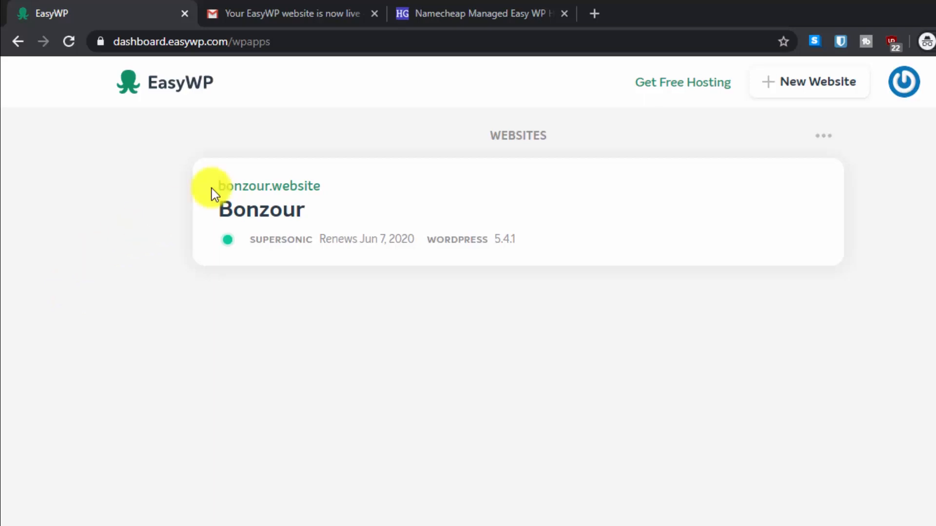
- Sign in to the EasyWP dashboard at dashboard.easywp.com with the Namecheap account
left_click(303, 44)
left_click(142, 42)
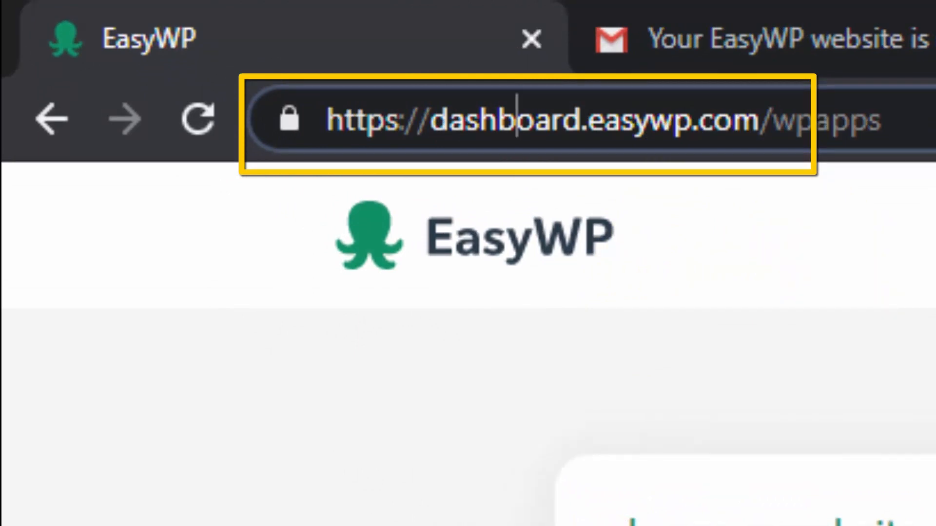
left_click(933, 234)
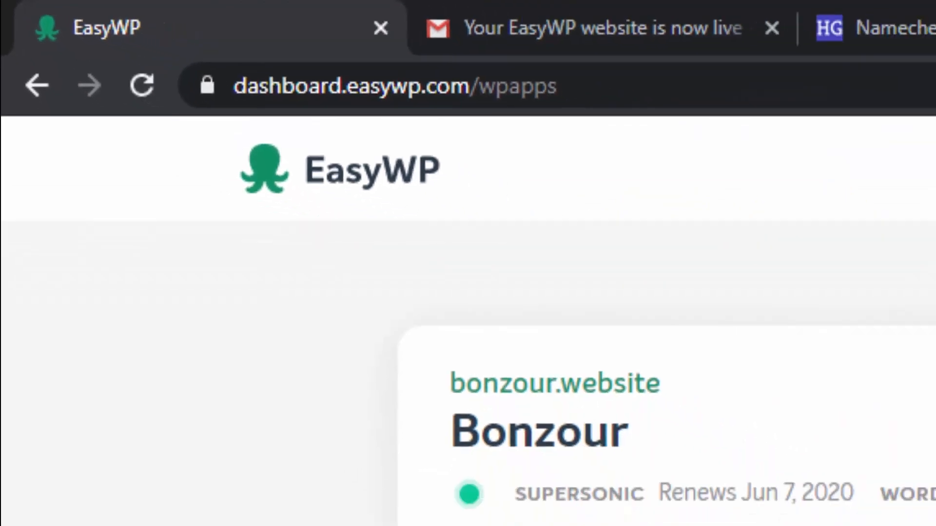
left_click(864, 244)
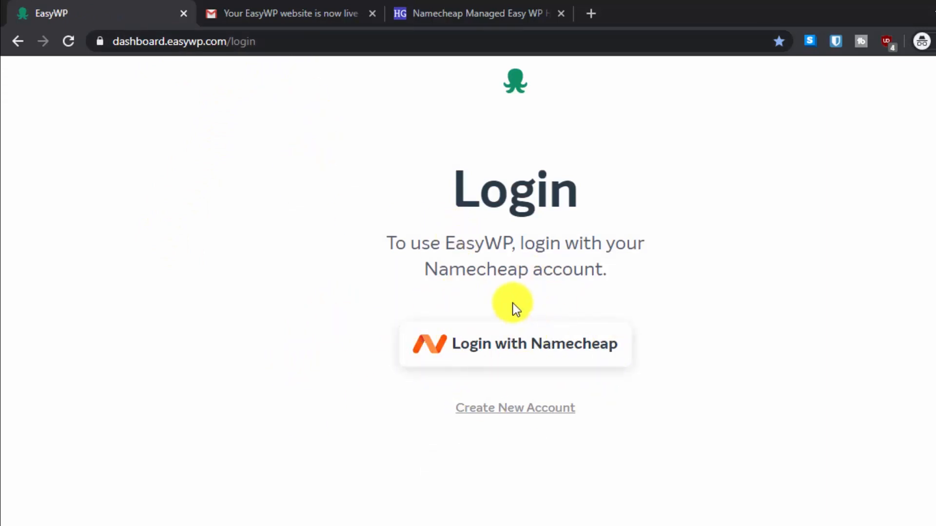
left_click(508, 352)
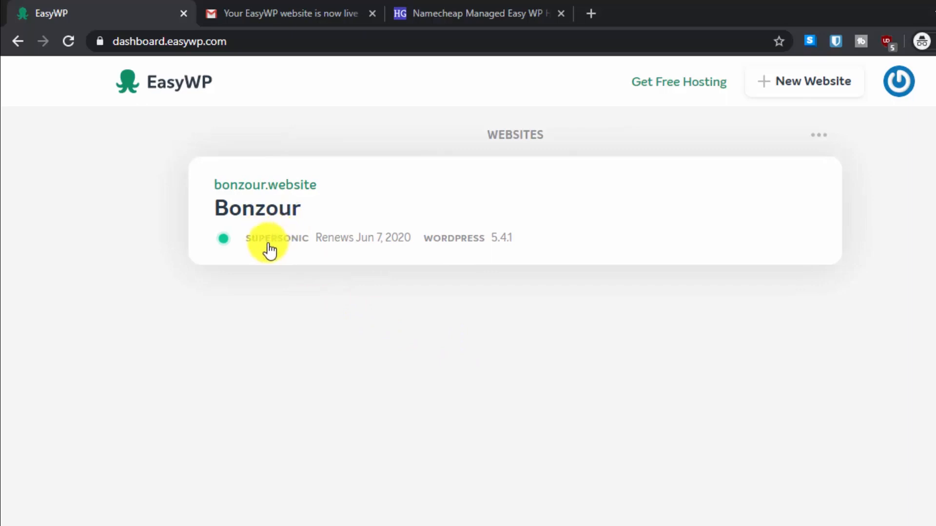
- Open the live site bonzour.website from the website list and look over its front page
left_click(254, 192)
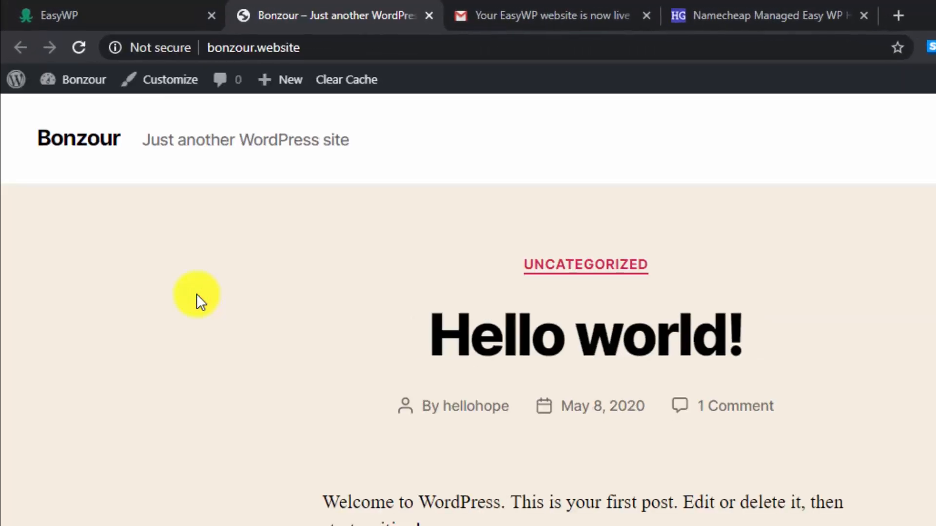
scroll(198, 293, "down", 10)
scroll(198, 294, "up", 10)
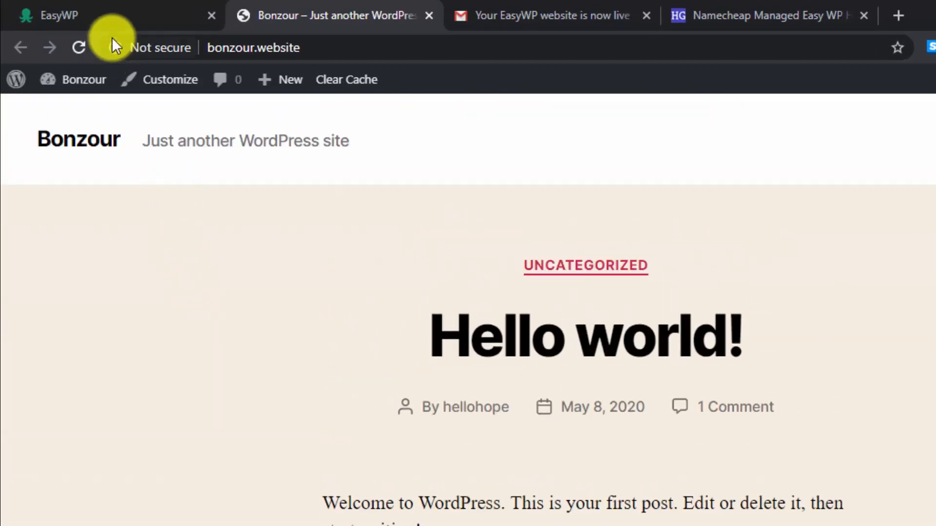
- Open the site's WordPress admin dashboard at bonzour.website/wp-admin
left_click(123, 1)
left_click(324, 8)
left_click(334, 50)
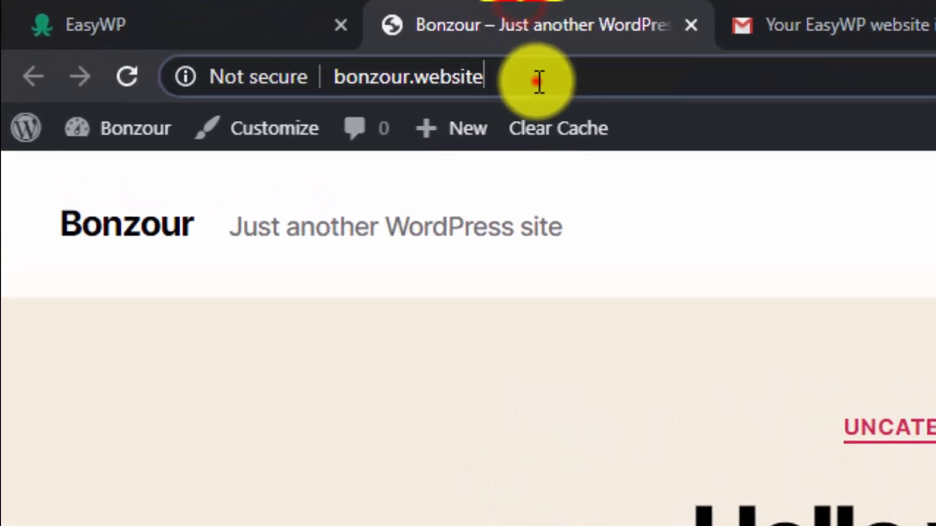
left_click(600, 81)
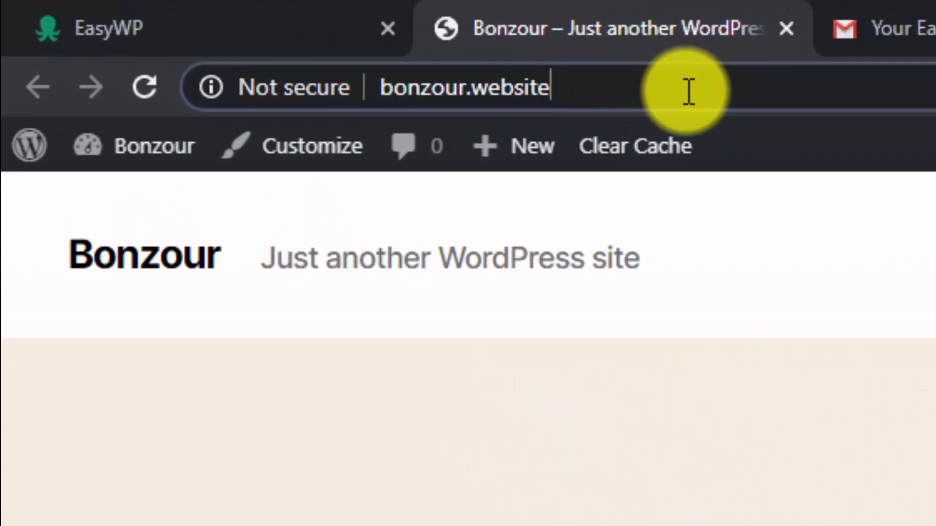
type("/")
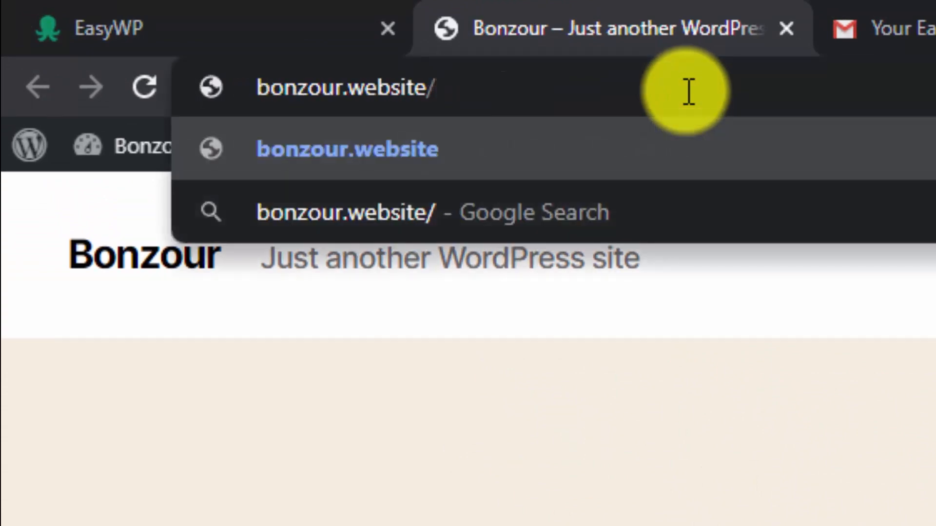
type("wpad")
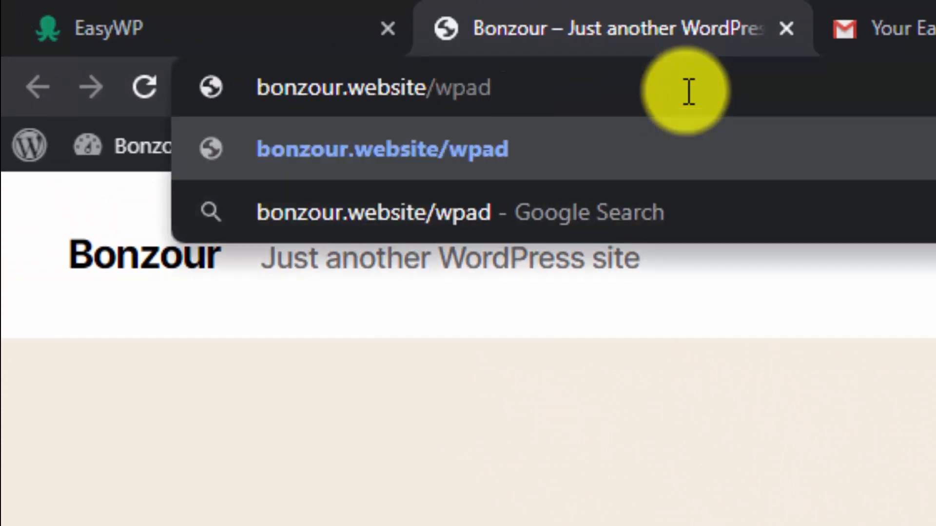
type("min")
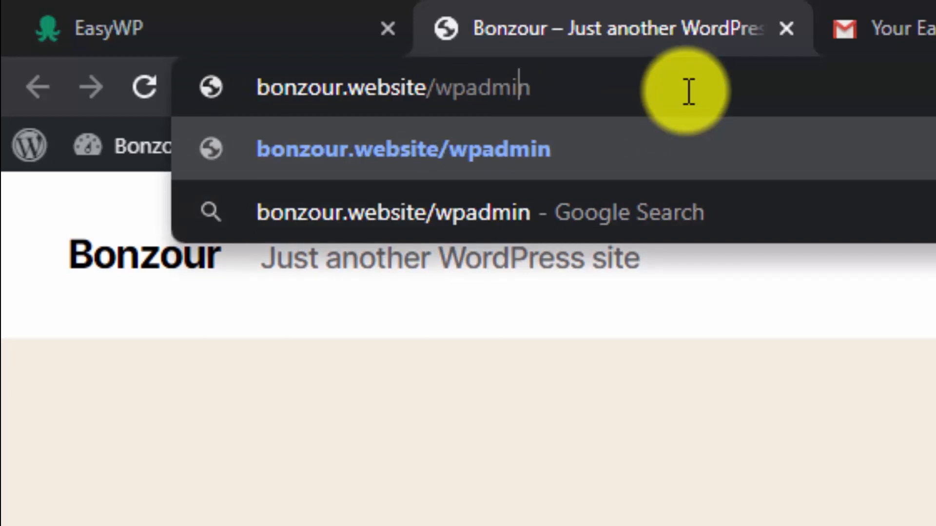
key("Left")
key("Left")
key("Left")
key("Left")
key("Left")
type("-")
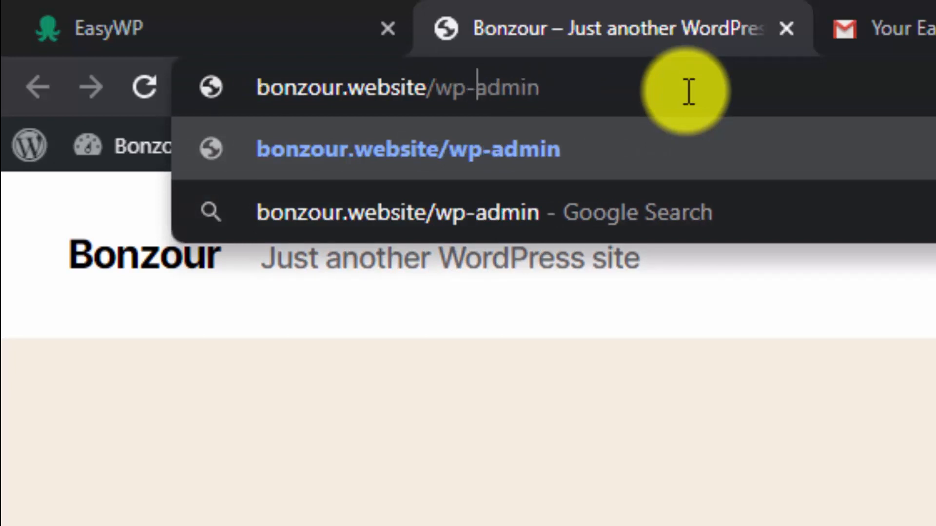
key("Return")
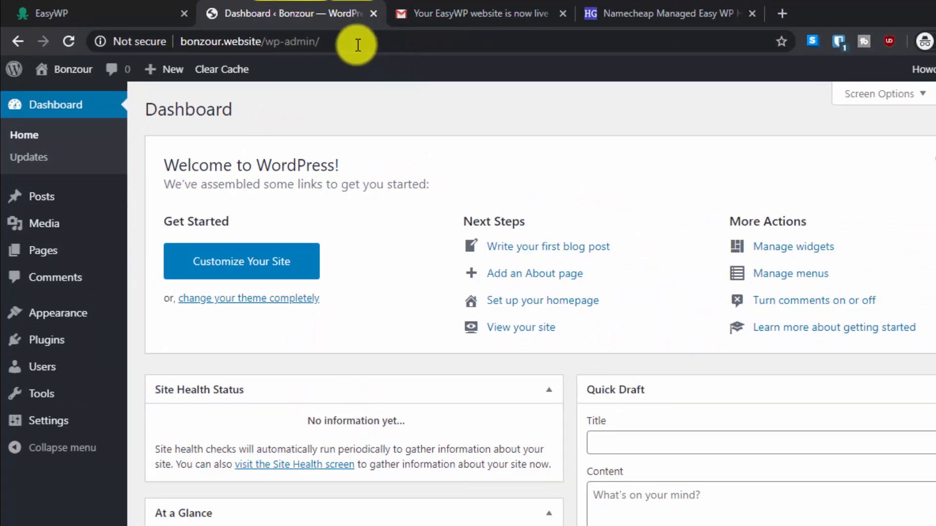
- Check the EasyWP welcome e-mail in Gmail for the WordPress login details, and return to the WordPress dashboard
left_click(437, 12)
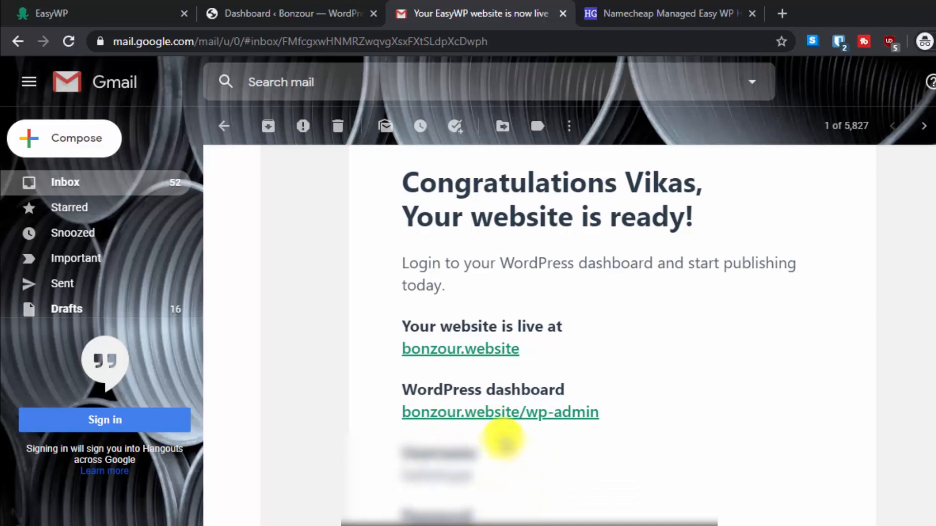
left_click(479, 485)
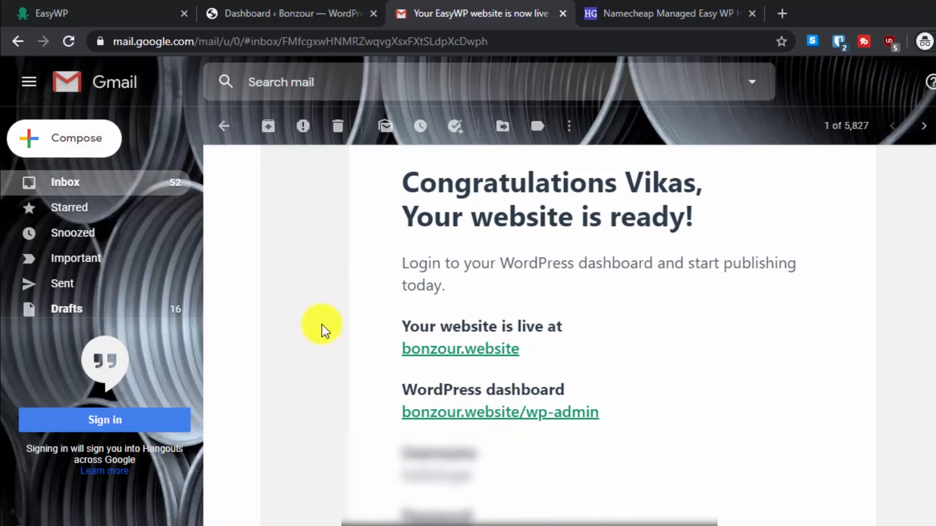
left_click(347, 16)
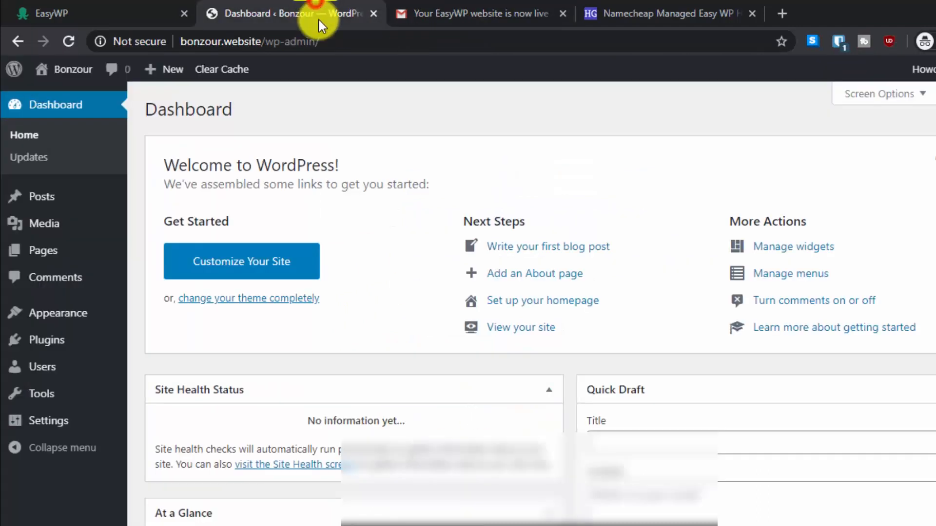
left_click(348, 131)
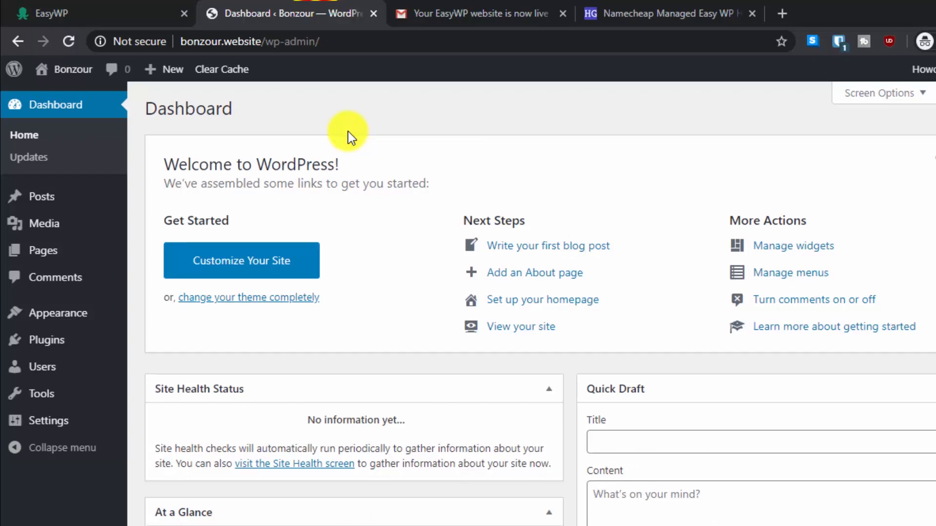
- Look through the WordPress dashboard widgets and open the list of installed plugins
scroll(348, 131, "down", 7)
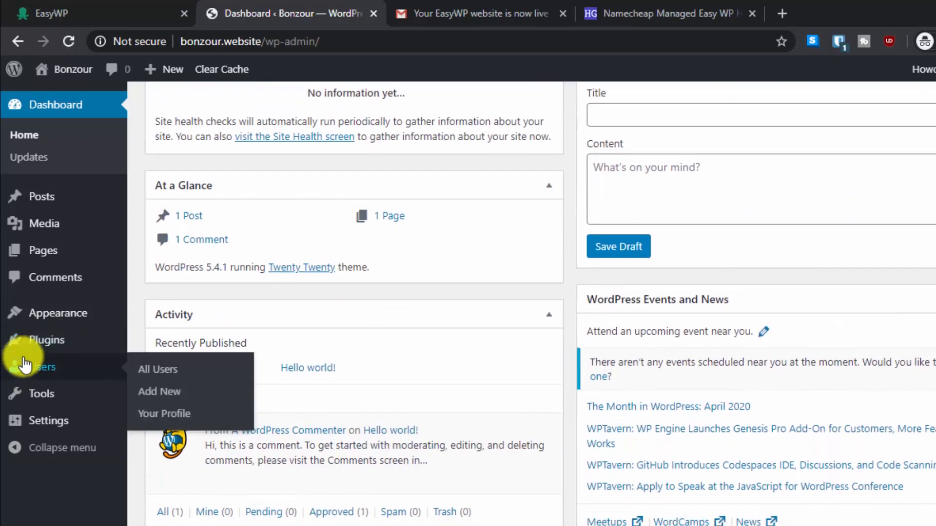
mouse_move(88, 344)
left_click(144, 343)
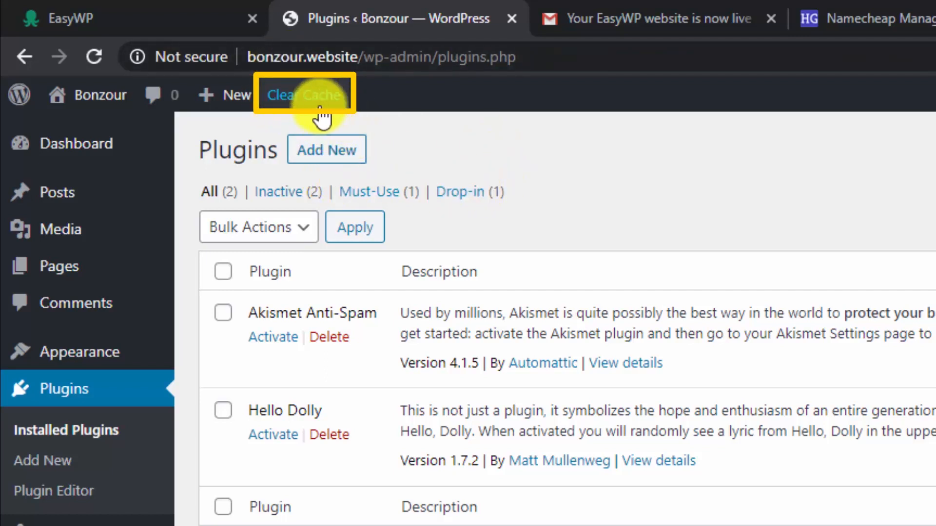
- Return to the WordPress dashboard home and review its site health and At a Glance sections
left_click(86, 142)
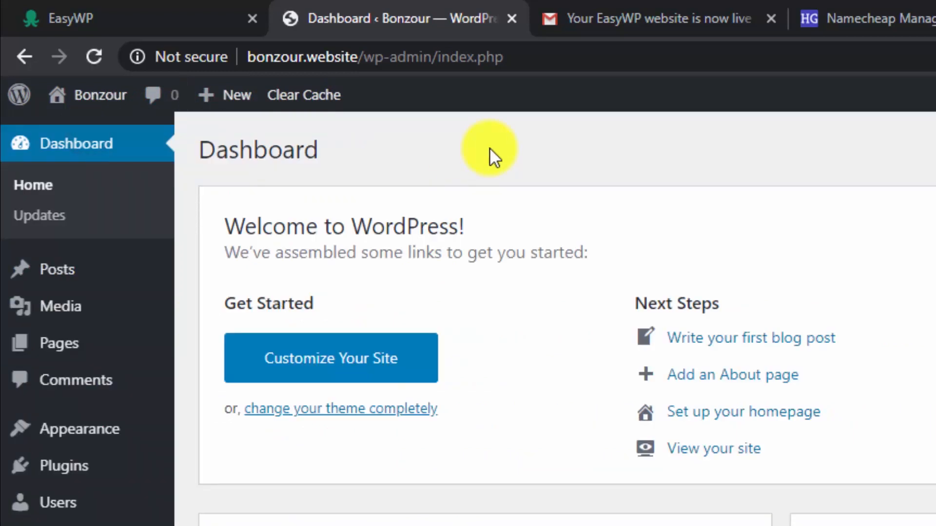
scroll(489, 147, "down", 5)
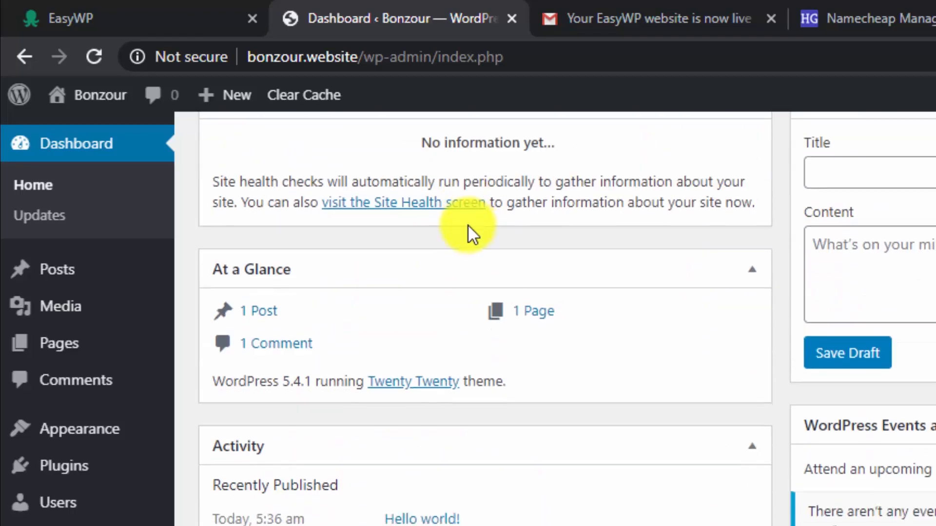
scroll(470, 350, "up", 1)
scroll(470, 349, "up", 5)
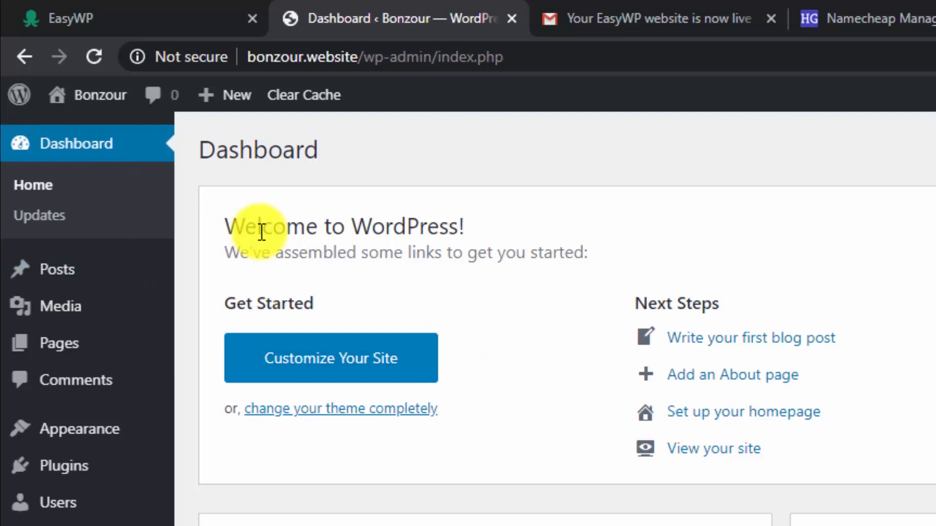
- Switch to the EasyWP dashboard, open the Bonzour website's management page and review its overview and website settings
left_click(141, 9)
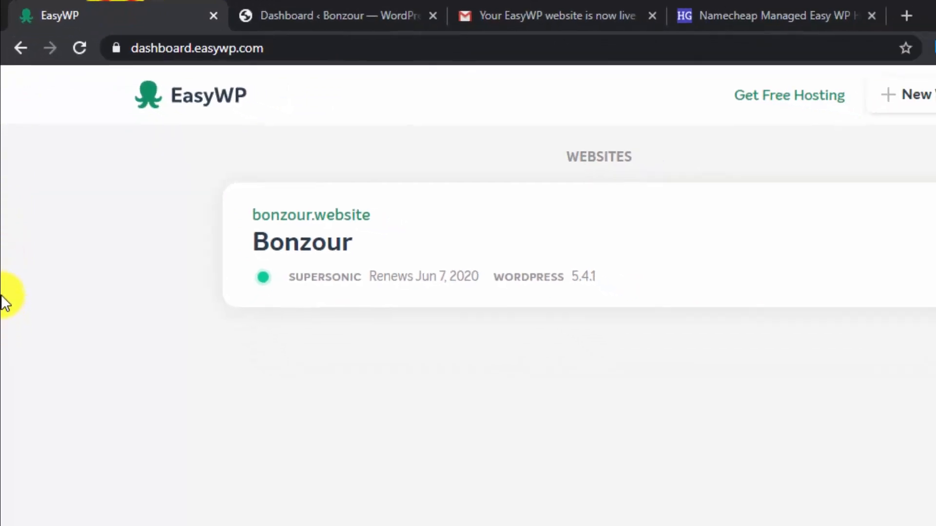
left_click(312, 10)
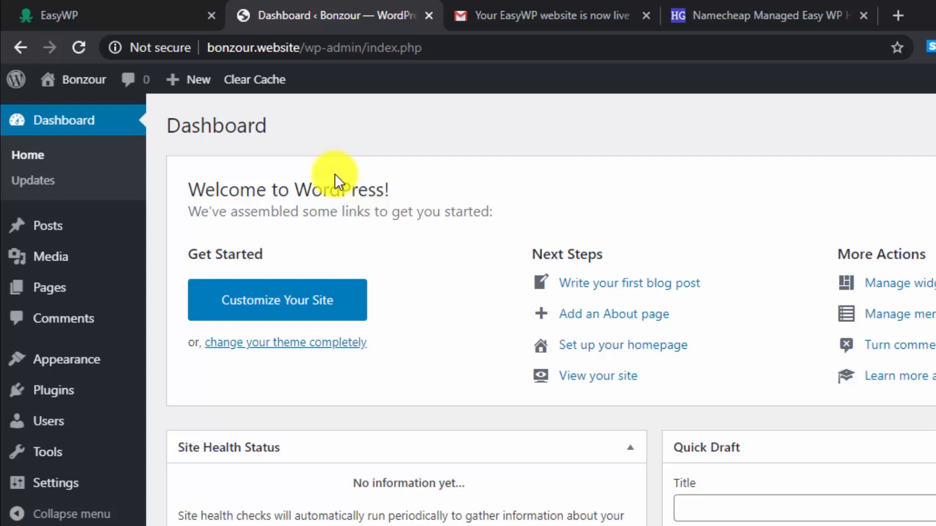
left_click(116, 10)
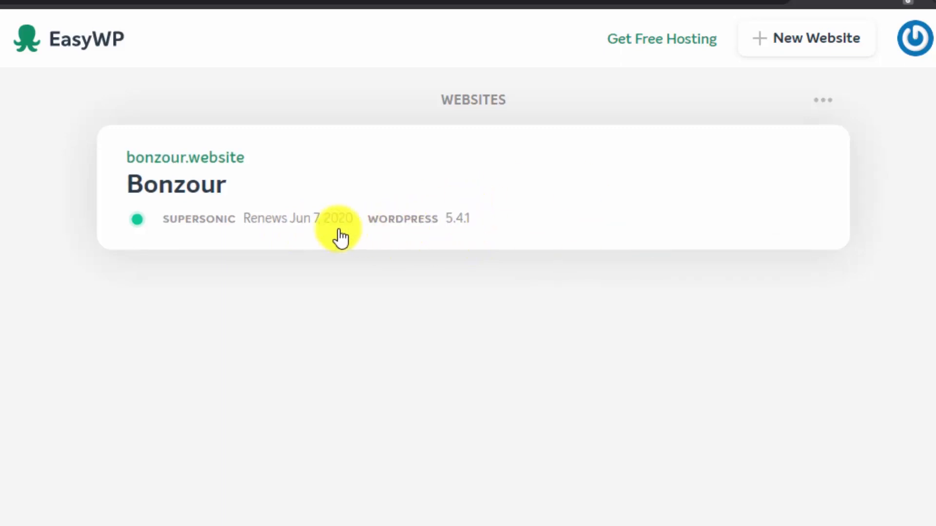
left_click(380, 188)
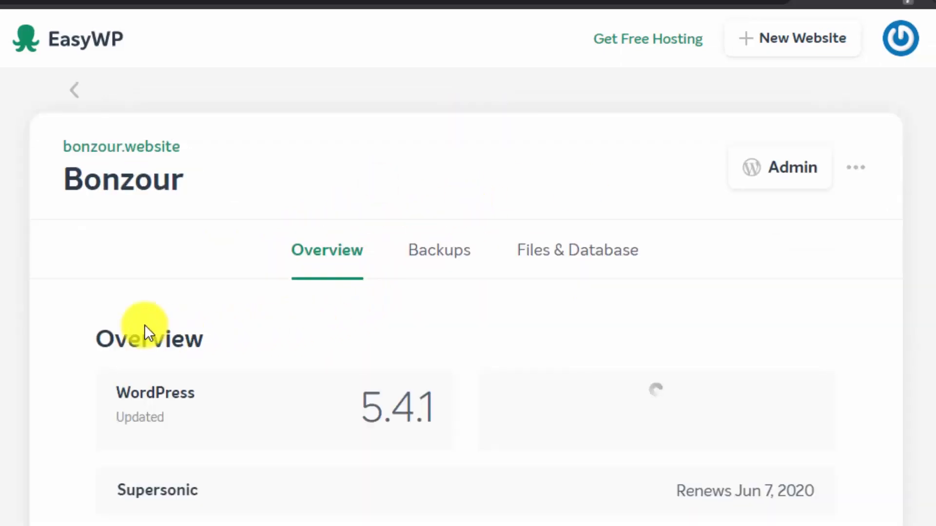
scroll(137, 317, "down", 3)
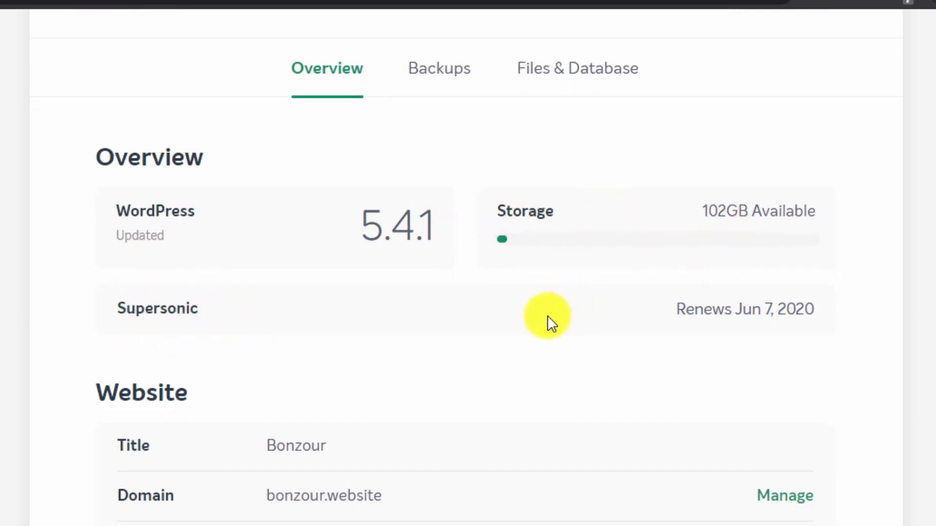
scroll(335, 286, "down", 2)
scroll(619, 308, "down", 2)
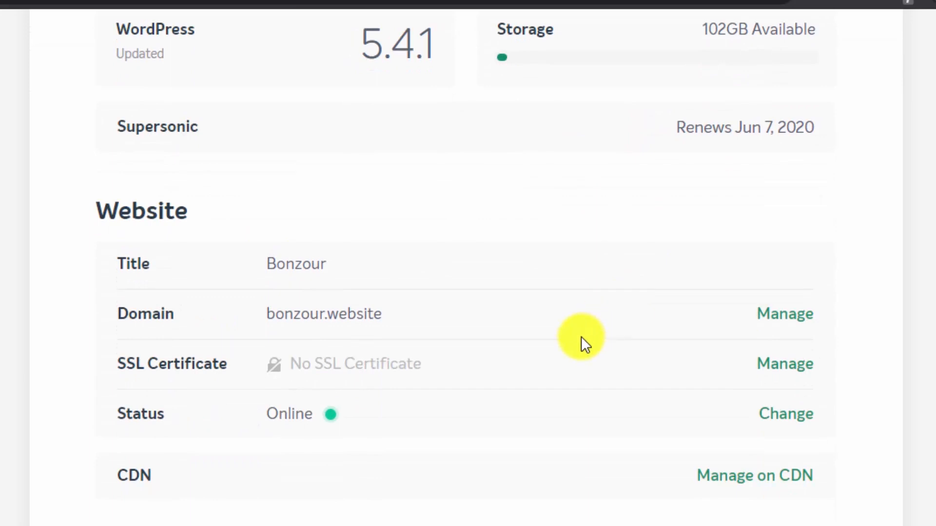
scroll(583, 341, "down", 2)
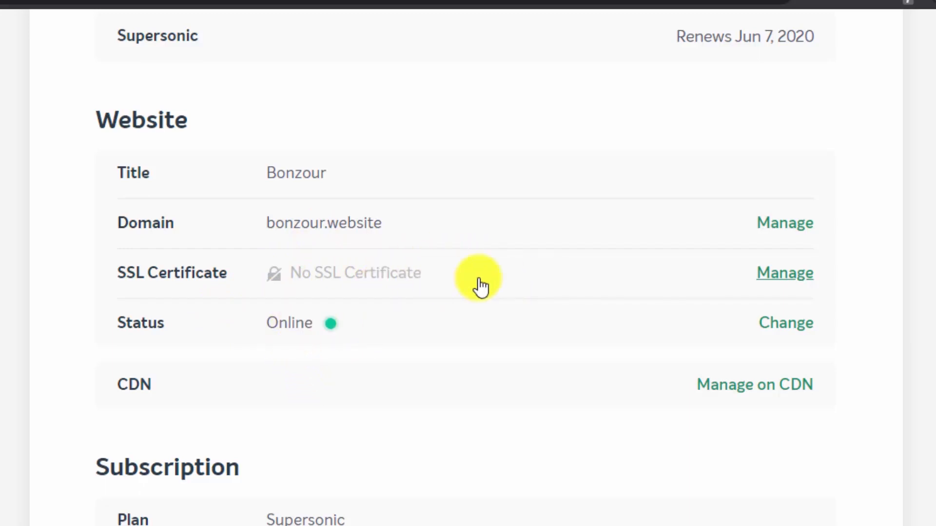
left_click(785, 274)
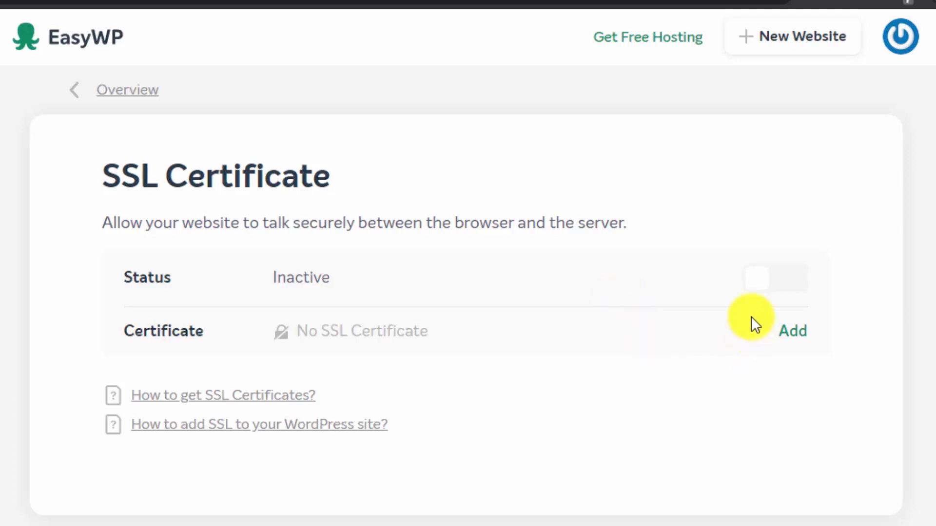
left_click(791, 334)
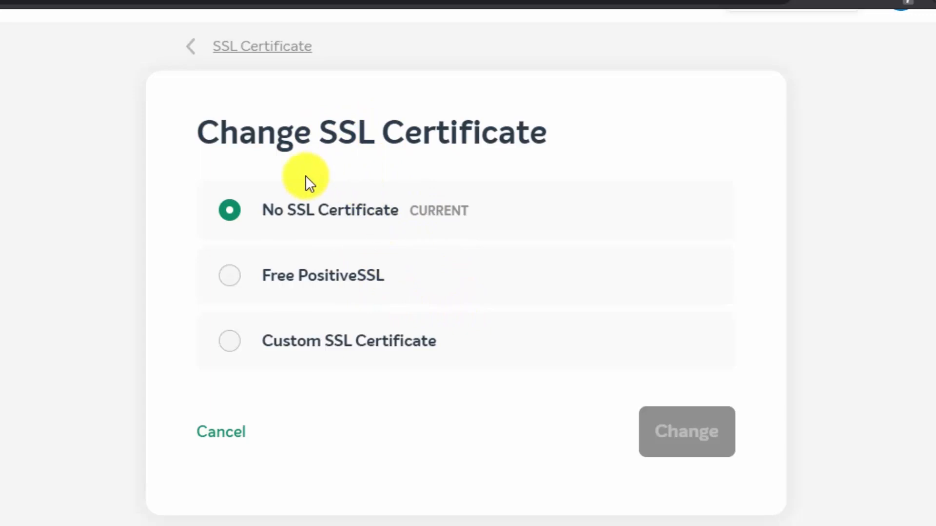
left_click(217, 46)
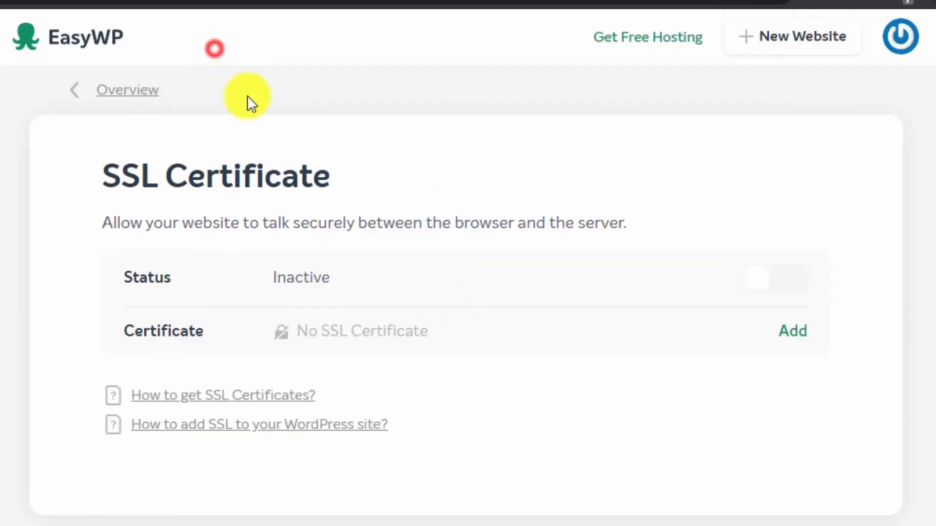
left_click(127, 90)
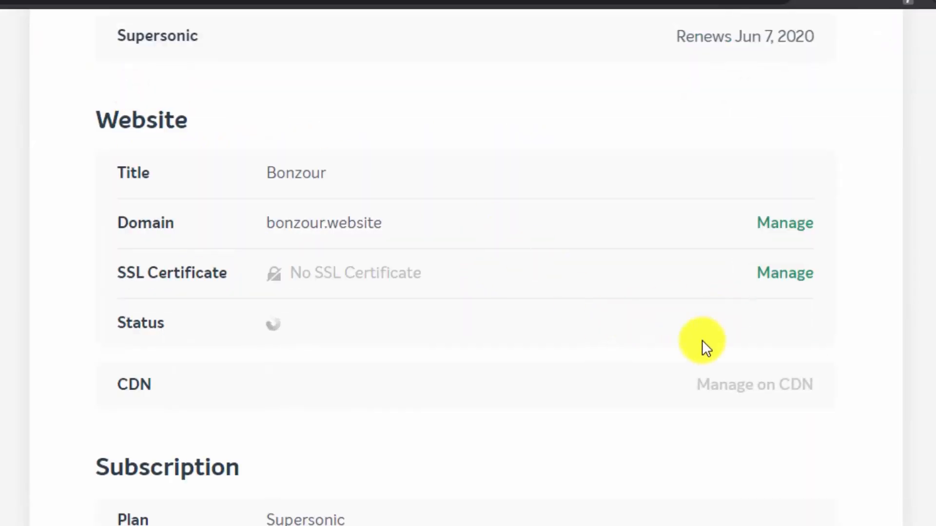
- Add the Free PositiveSSL certificate to the Bonzour website in its SSL Certificate settings
left_click(774, 273)
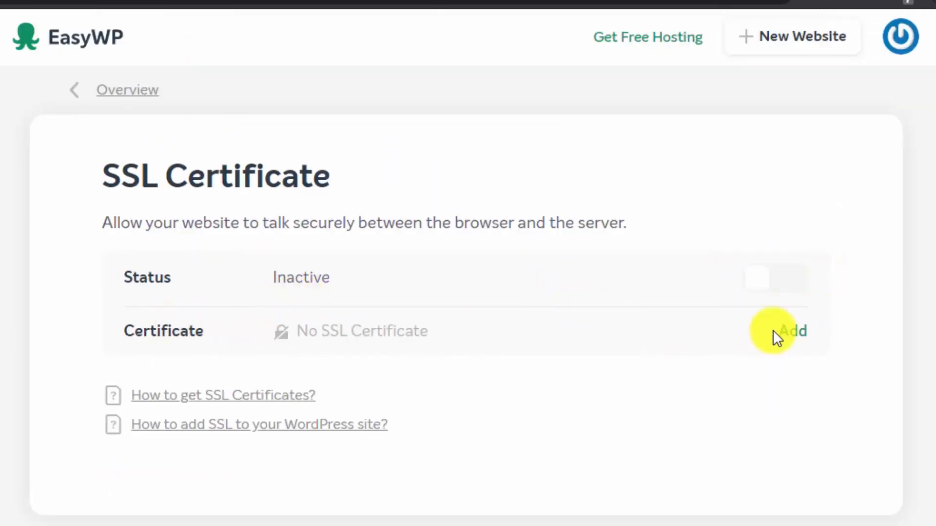
left_click(786, 334)
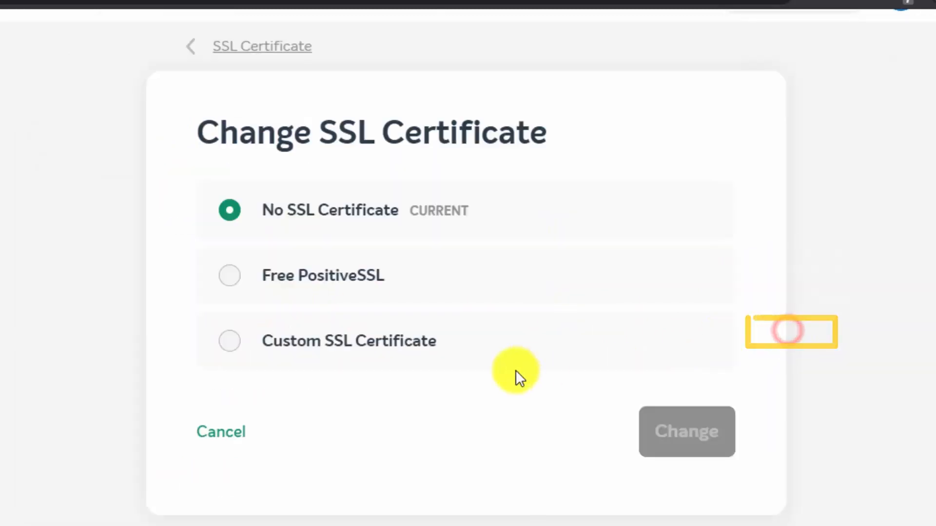
left_click(229, 284)
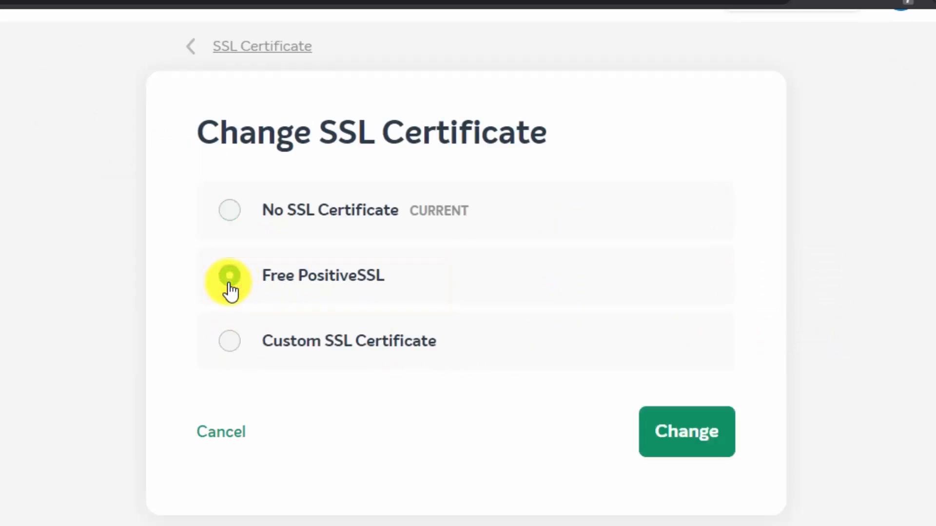
left_click(673, 422)
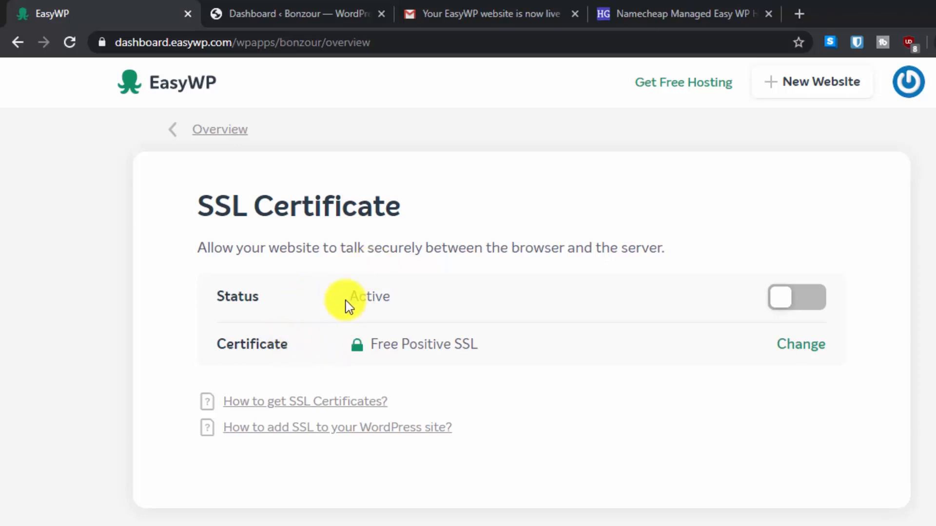
left_click(273, 14)
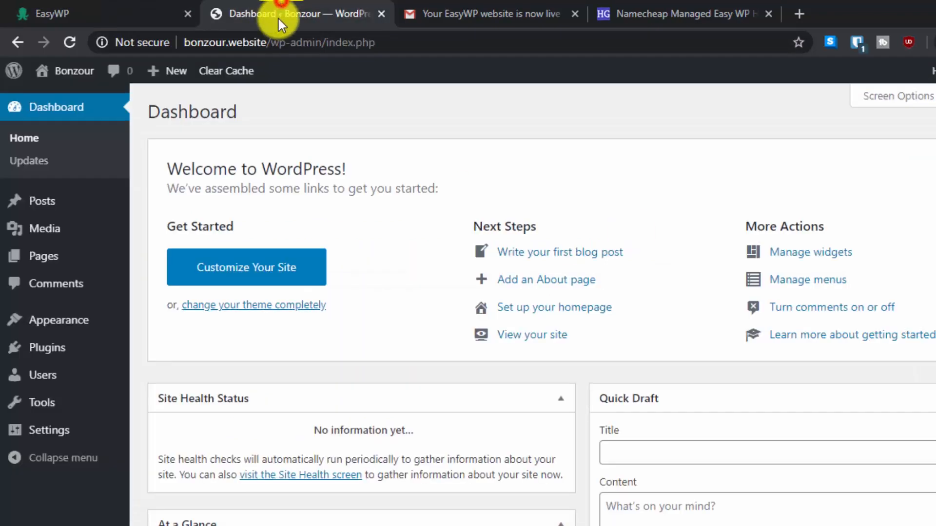
mouse_move(68, 70)
left_click(183, 48)
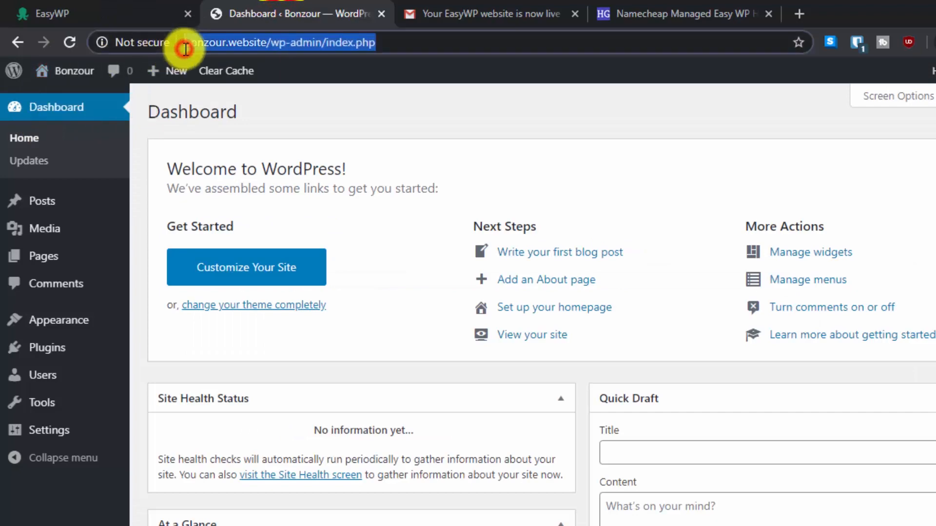
left_click(184, 48)
type("http")
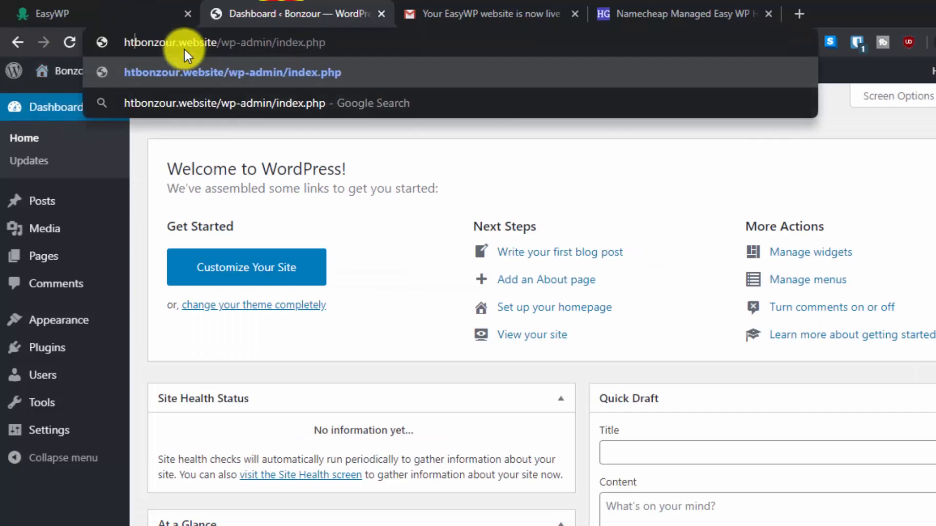
type("s://")
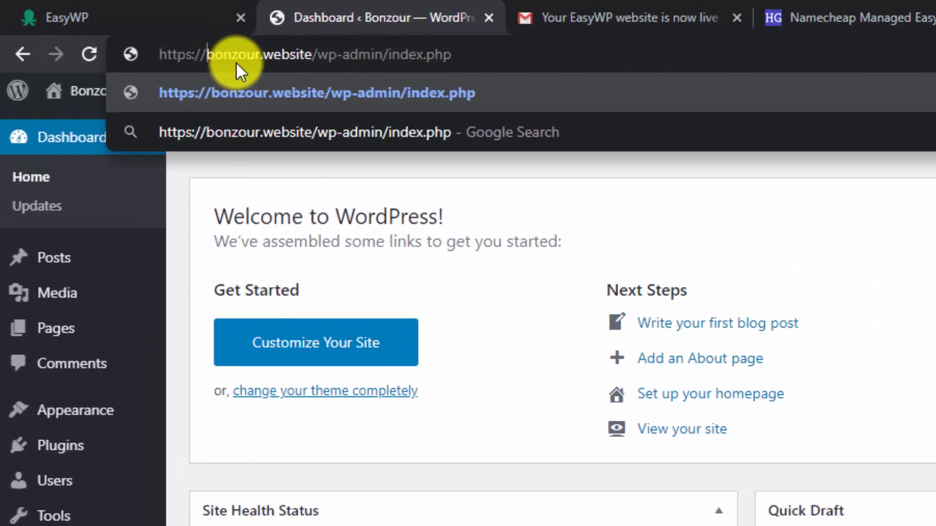
key("Return")
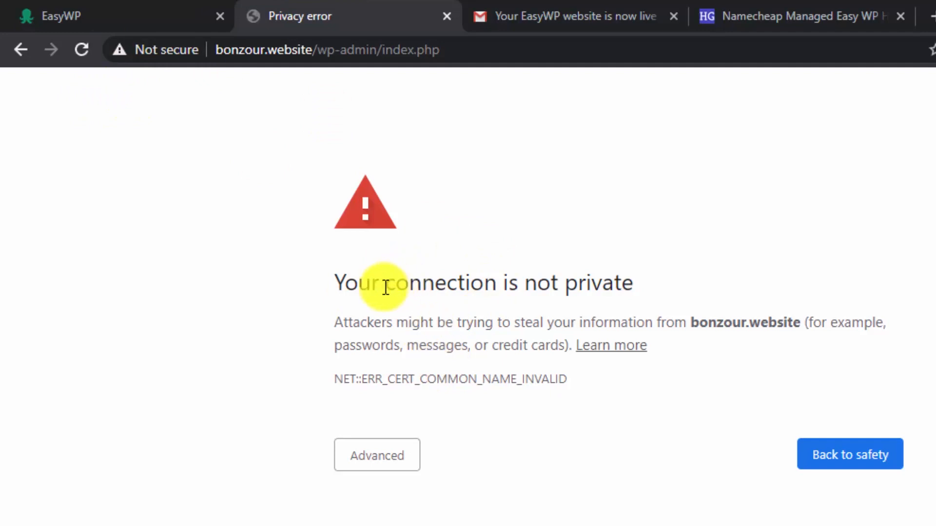
- Turn on the Free Positive SSL certificate for Bonzour in EasyWP, and reload the WordPress admin page
left_click(111, 4)
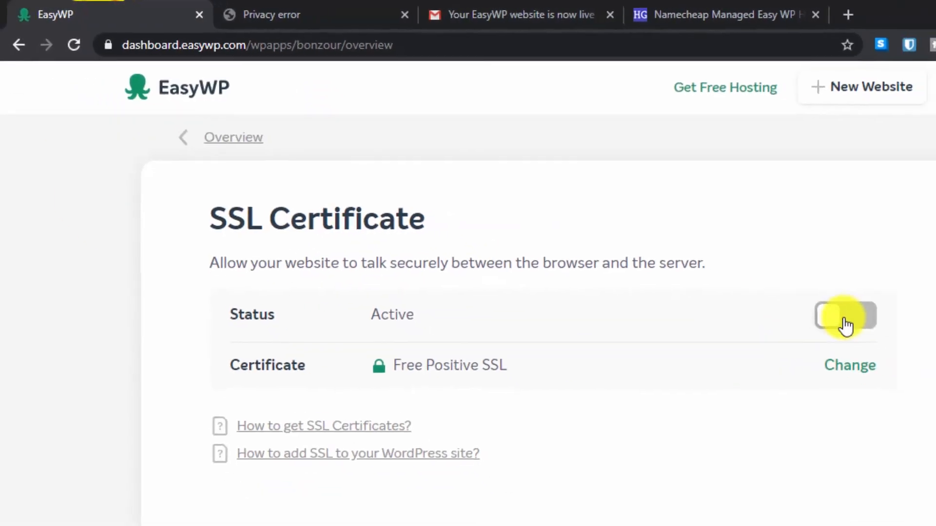
left_click(845, 320)
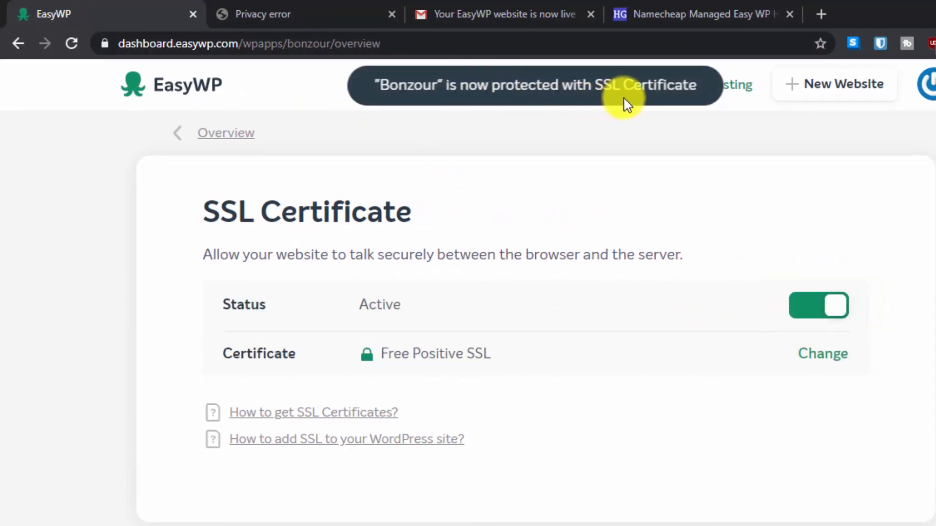
left_click(281, 4)
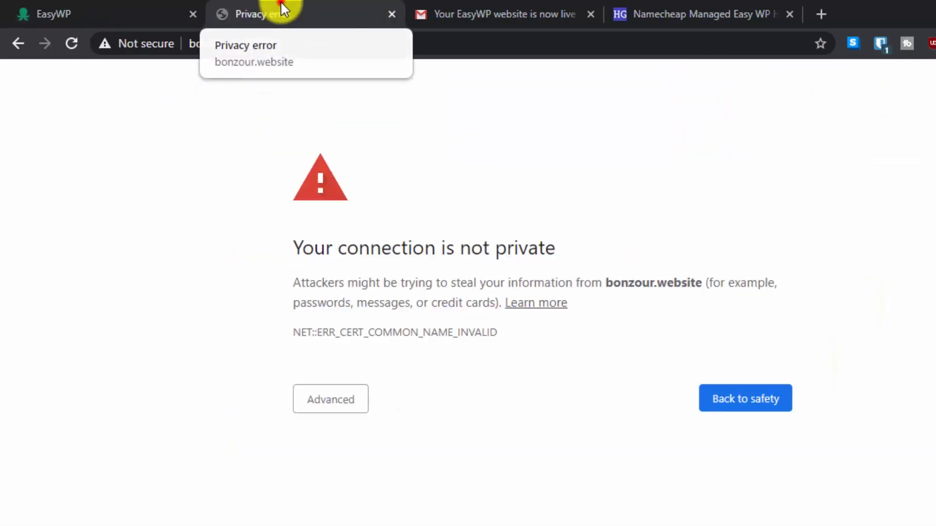
left_click(65, 46)
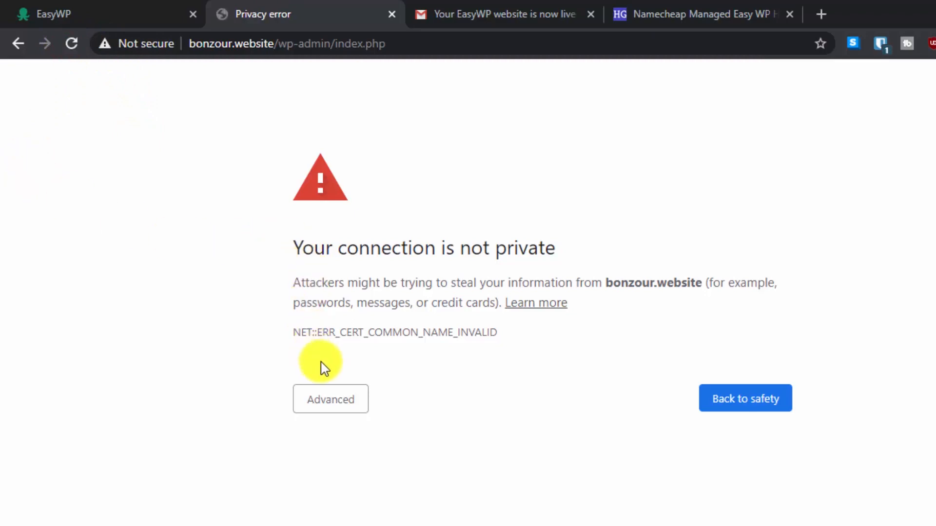
left_click(344, 28)
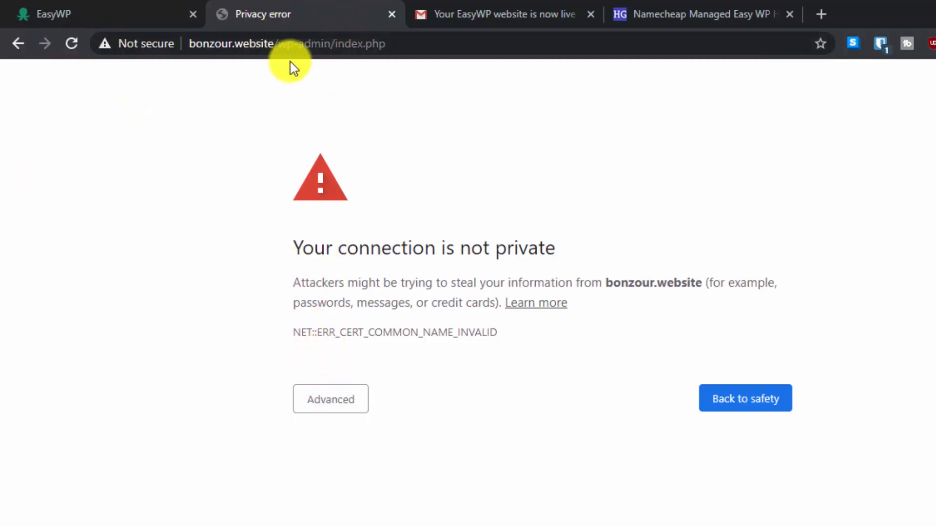
- Copy the address of the WordPress admin page
left_click(286, 45)
right_click(286, 45)
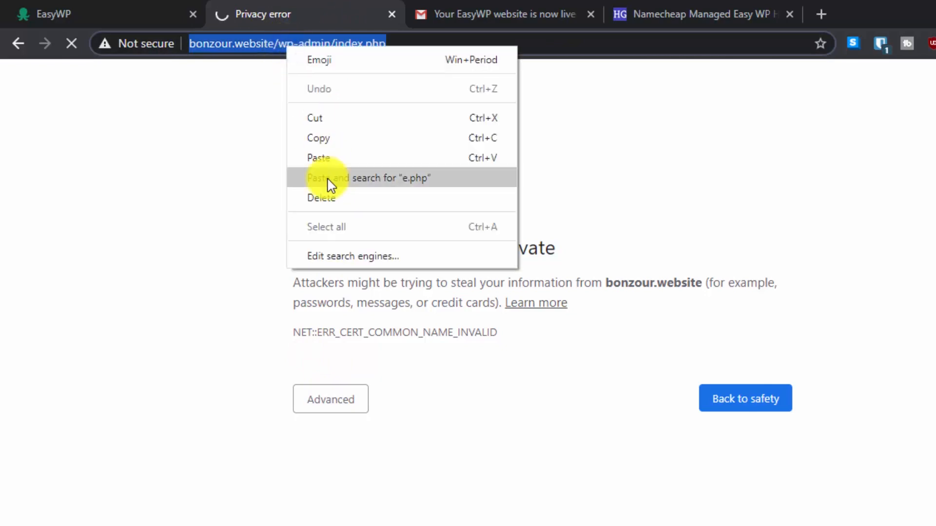
left_click(339, 138)
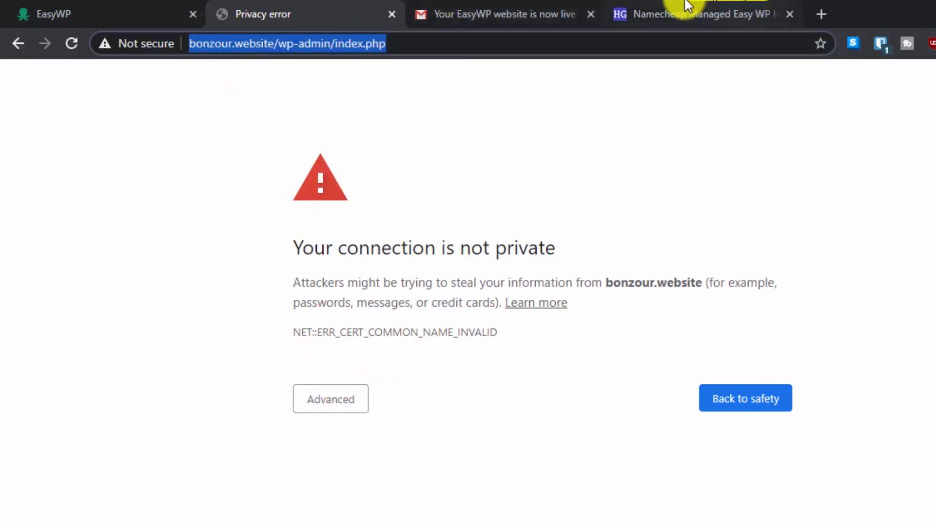
- Open the Bonzour site from the EasyWP welcome e-mail in a new tab, and close the tab showing the privacy error
left_click(539, 10)
left_click(455, 366)
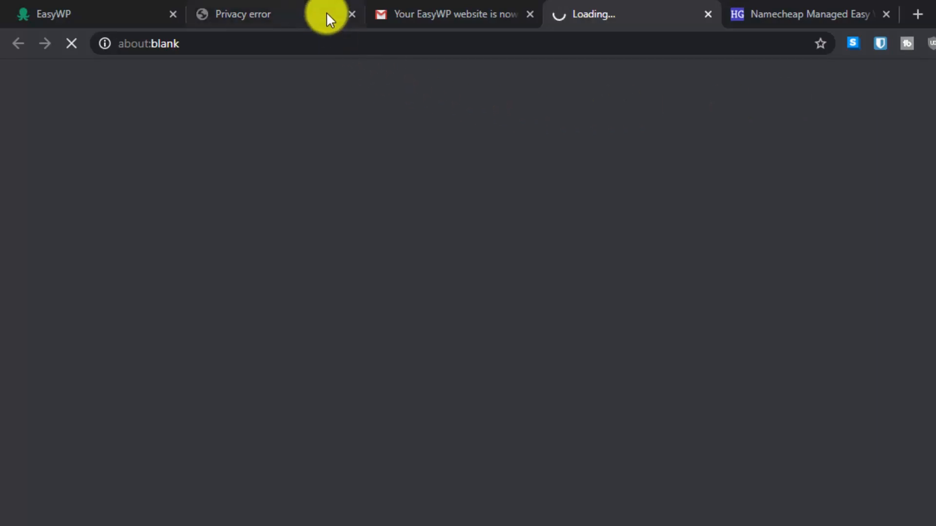
left_click(351, 14)
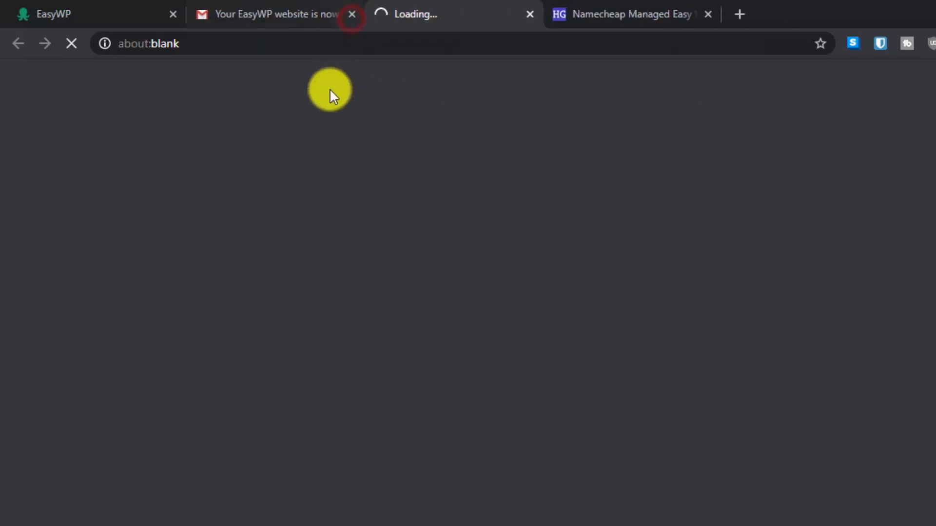
left_click(303, 7)
left_click(509, 8)
- Return to the Bonzour website overview in EasyWP, and load the copied admin address in Firefox
left_click(156, 17)
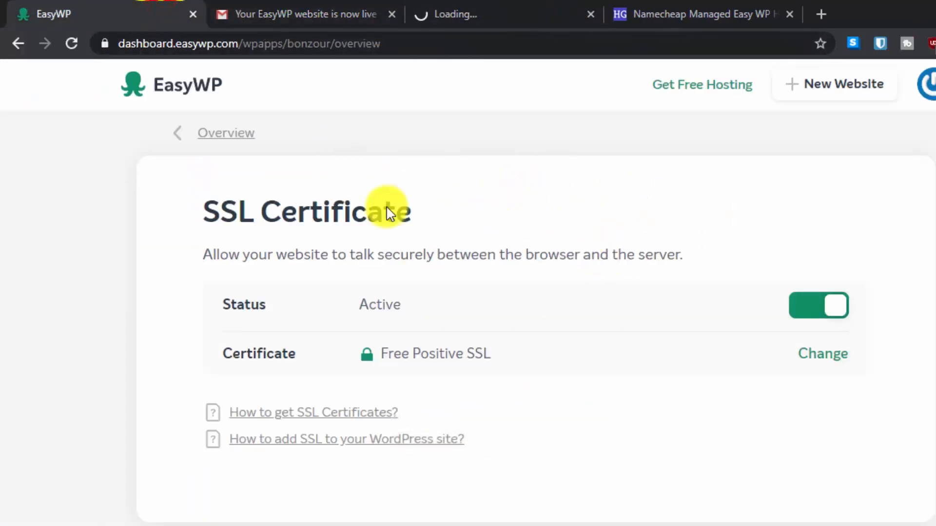
left_click(241, 136)
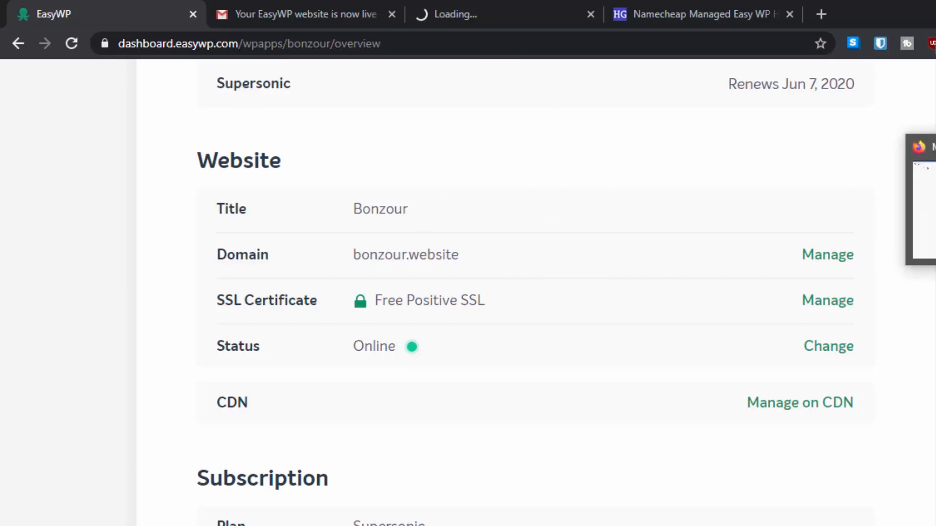
right_click(639, 42)
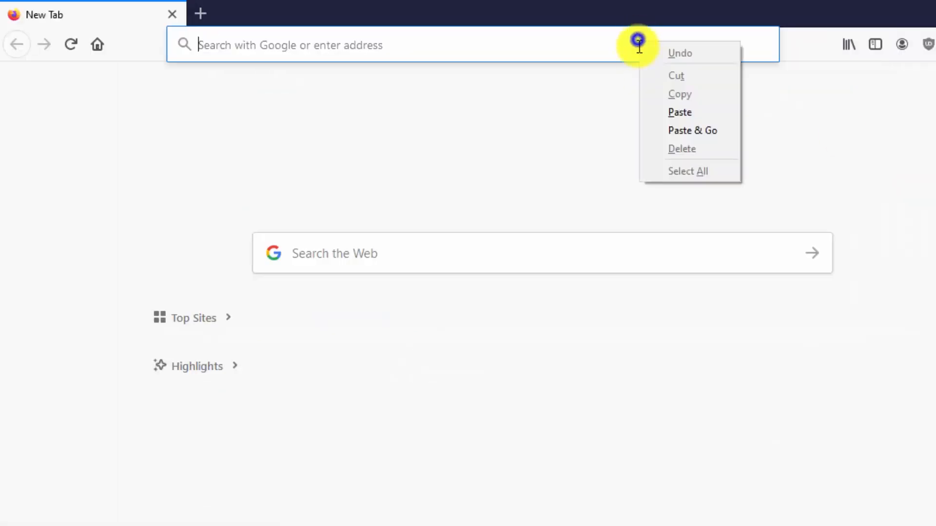
left_click(666, 130)
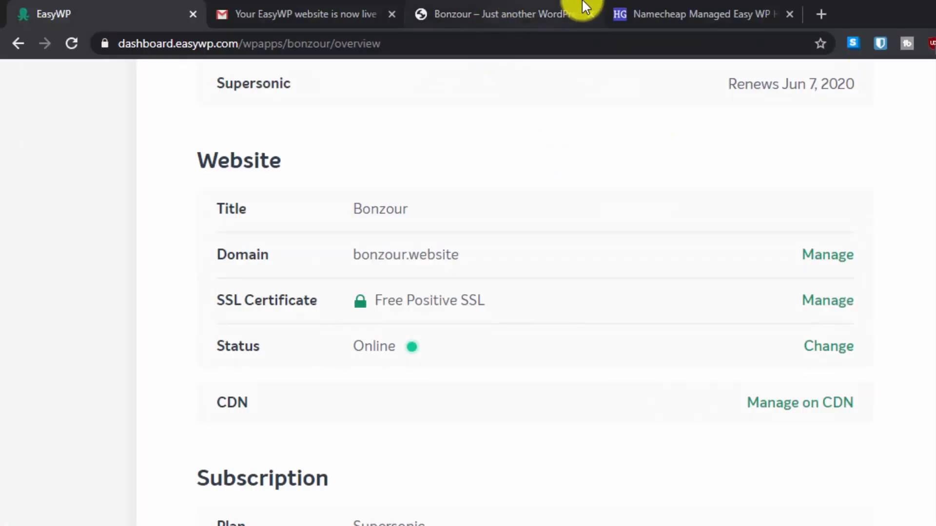
left_click(583, 6)
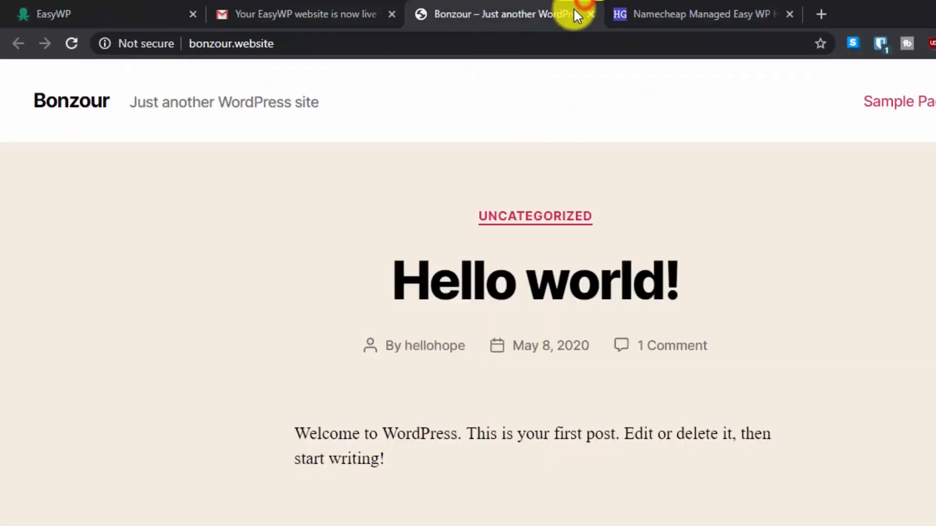
left_click(272, 46)
key("Home")
type("htt")
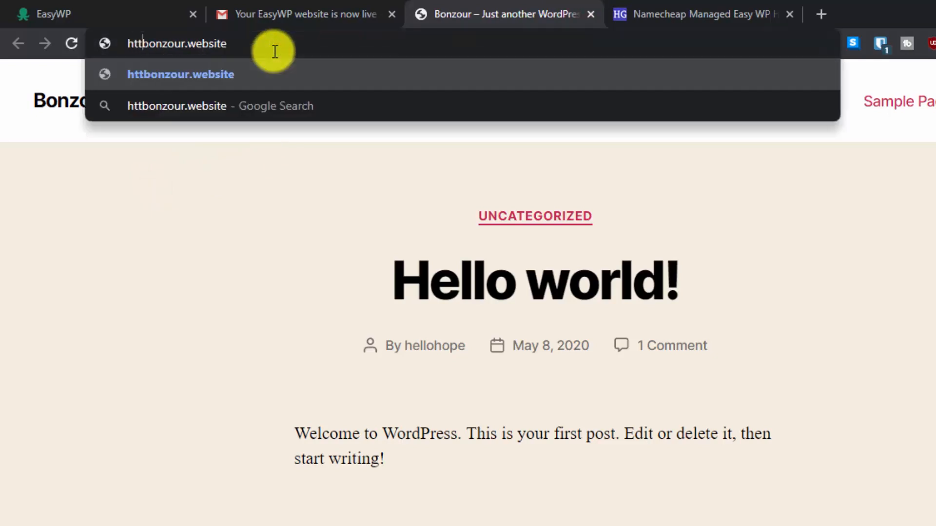
type("ps://")
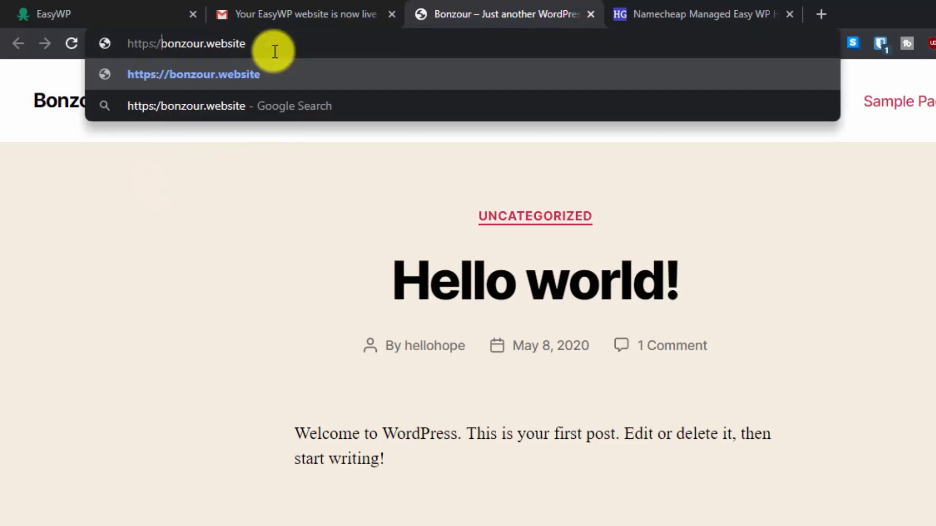
key("Return")
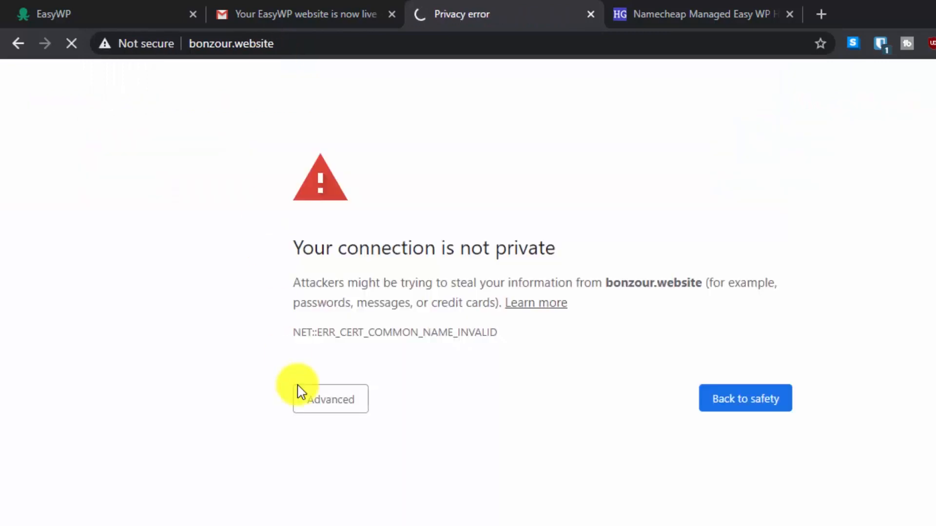
- Show the advanced details of the privacy warning, and go back to the non-HTTPS Bonzour home page
left_click(302, 398)
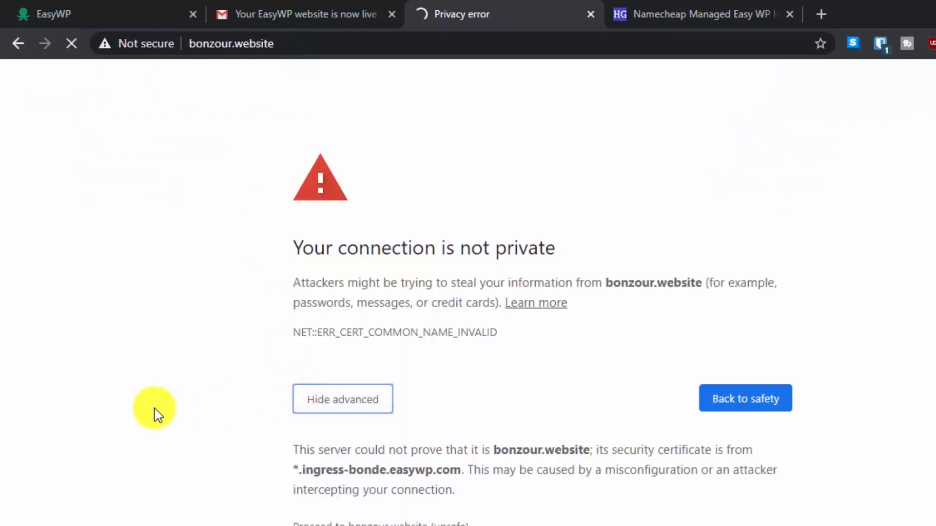
left_click(154, 412)
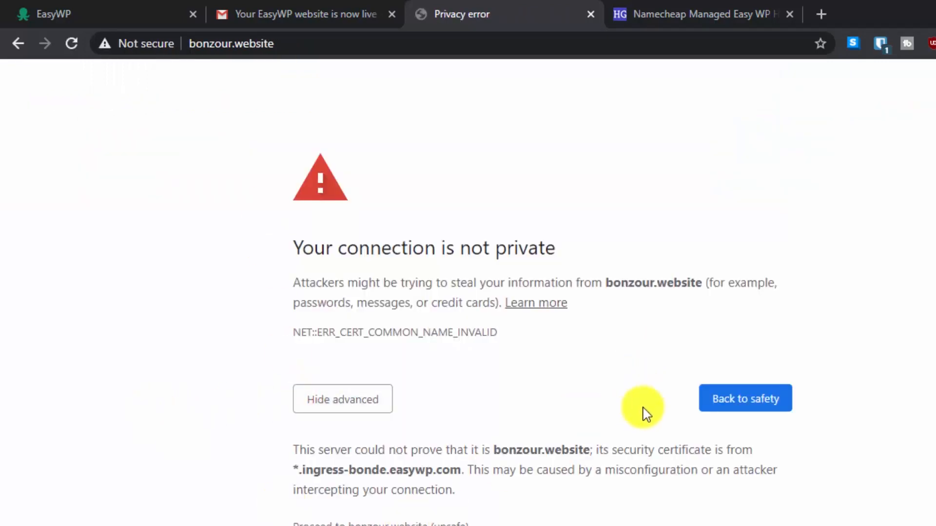
left_click(735, 392)
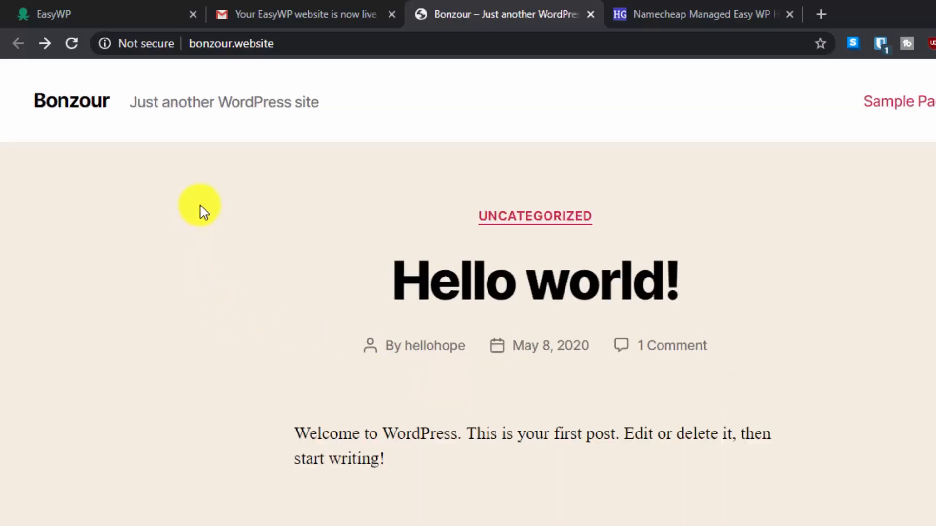
- Return to the EasyWP overview and check the SSL certificate and status entries of the Bonzour website
left_click(124, 14)
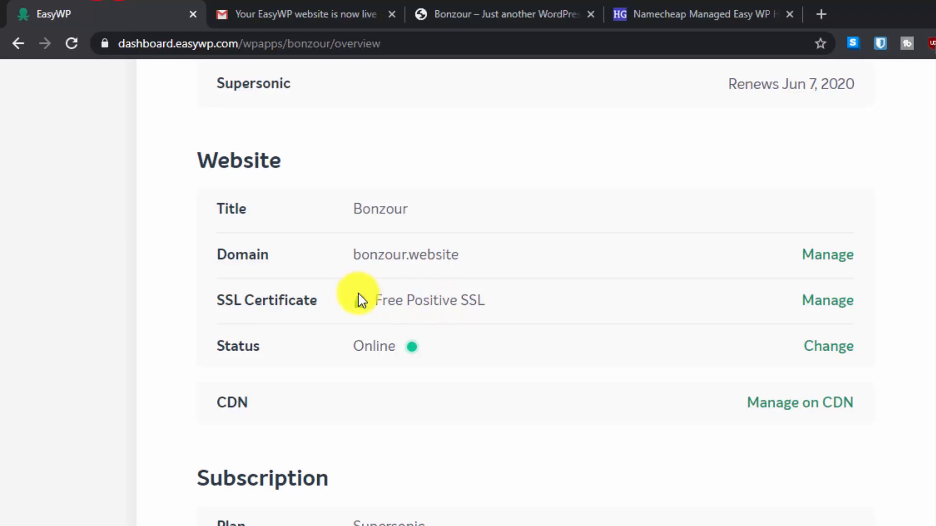
left_click(512, 9)
left_click(118, 11)
scroll(385, 366, "down", 2)
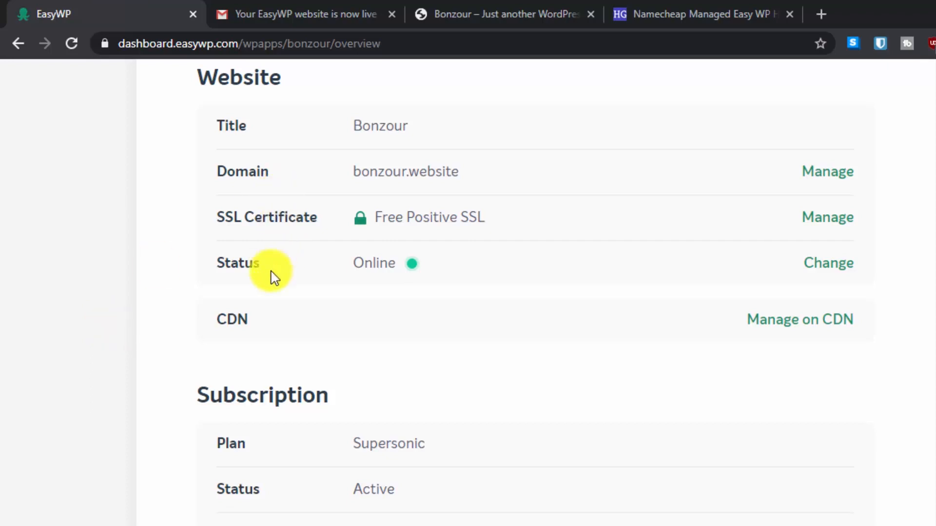
left_click_drag(213, 268, 542, 275)
left_click(542, 275)
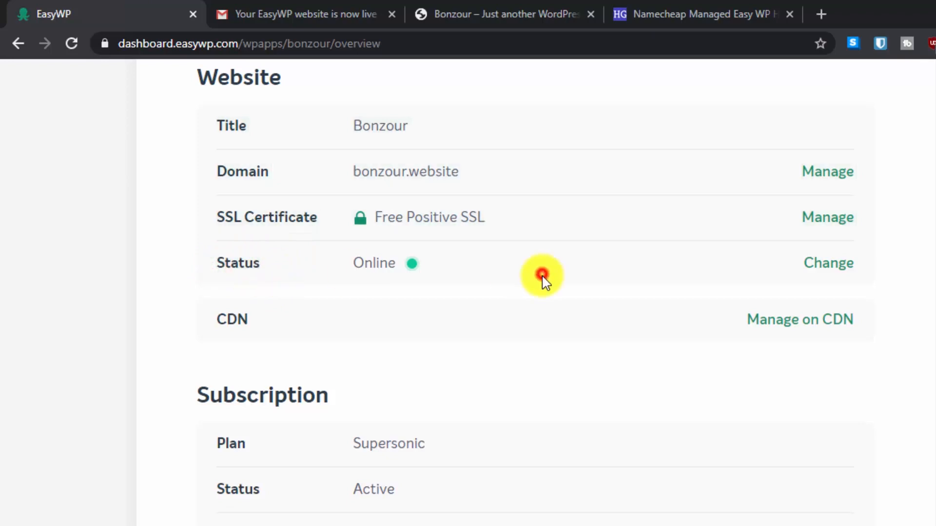
- View the options for changing the website's status, cancel without changing it, and return to the Website section's CDN entry
left_click(823, 264)
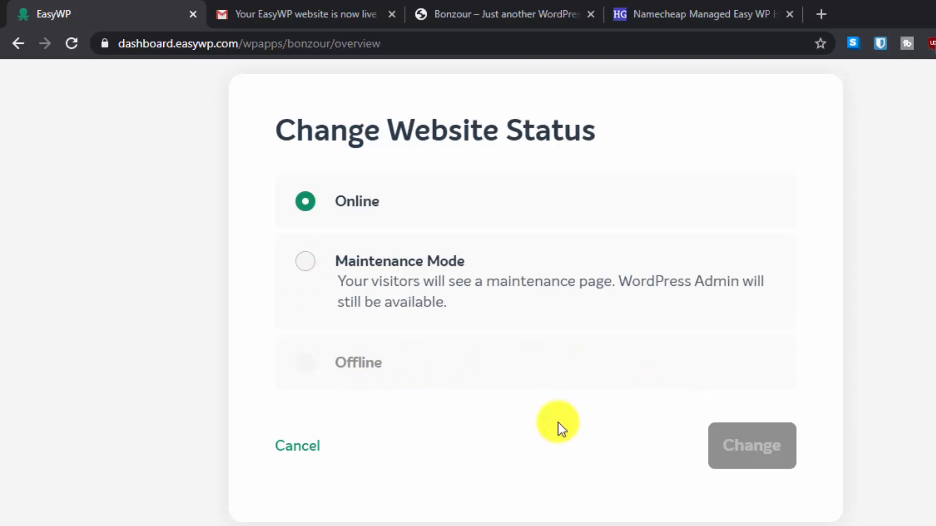
left_click(306, 455)
scroll(472, 361, "down", 5)
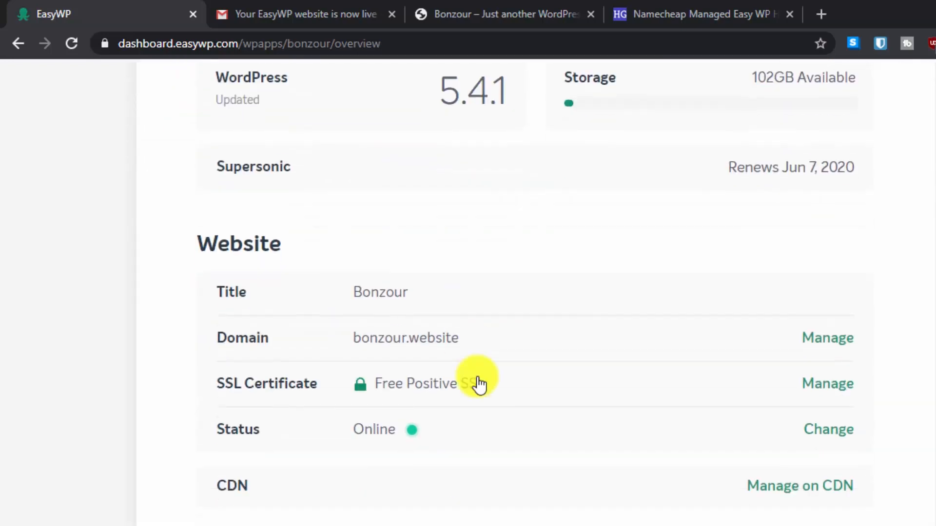
scroll(609, 390, "down", 3)
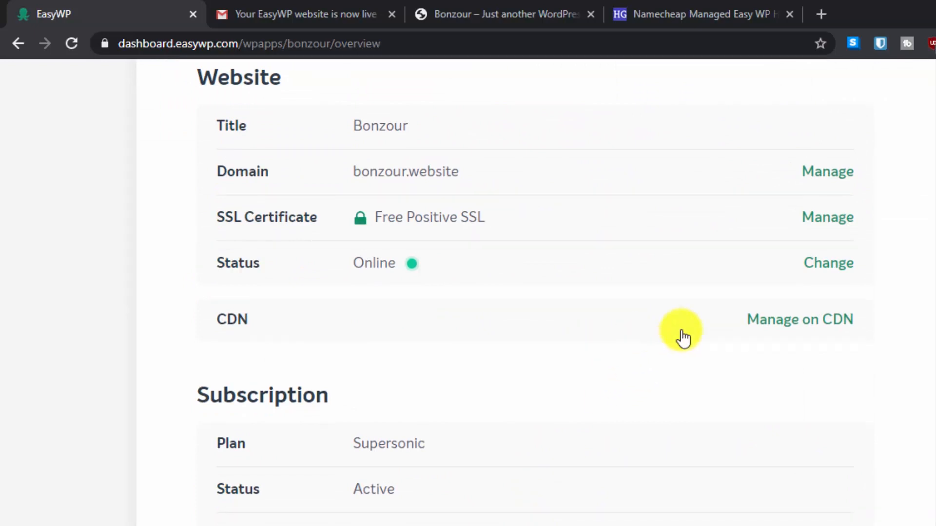
- Open the CDN management for the Bonzour site and examine the free plan's traffic allowance alongside the Basic plan's features
left_click(787, 321)
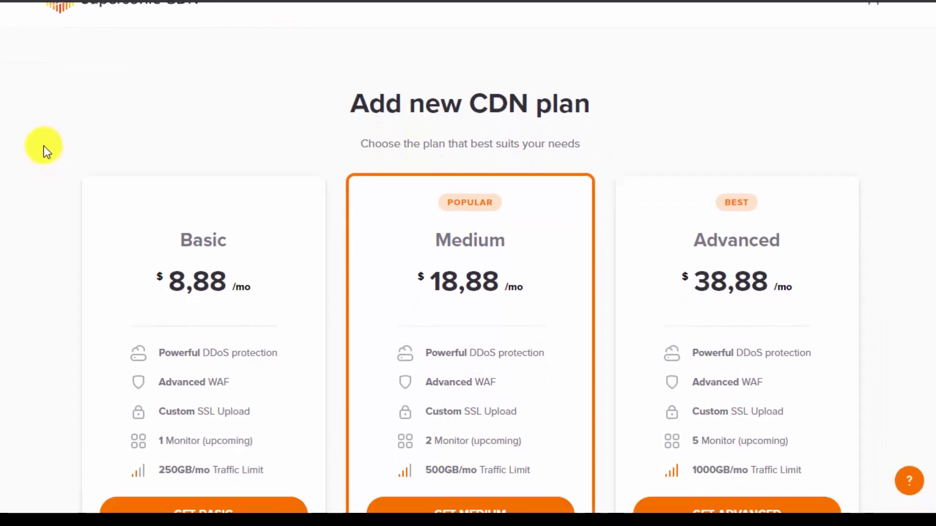
scroll(43, 145, "down", 5)
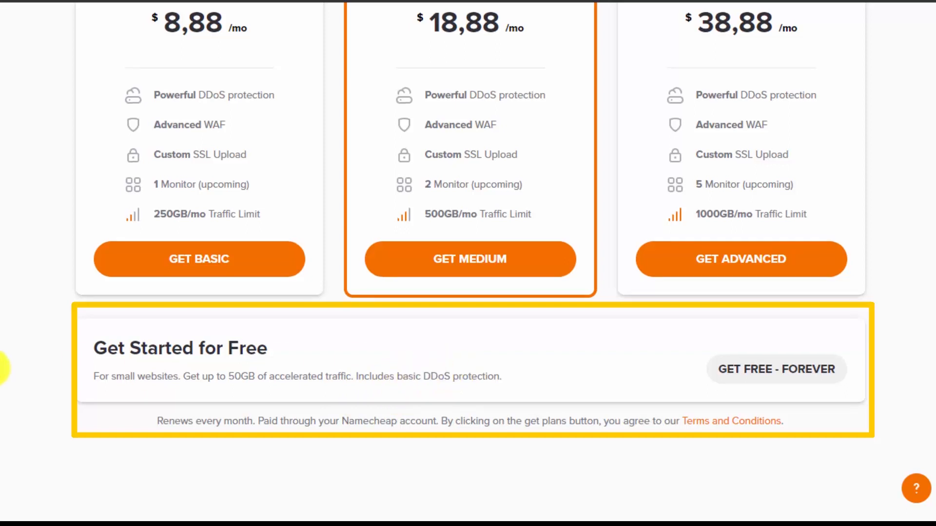
scroll(3, 368, "up", 2)
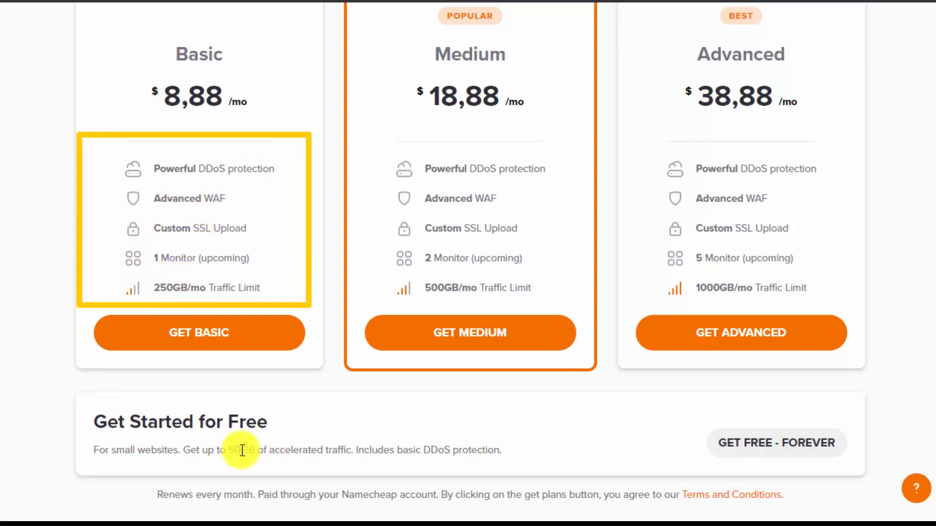
left_click(218, 454)
left_click_drag(236, 452, 279, 448)
left_click(288, 448)
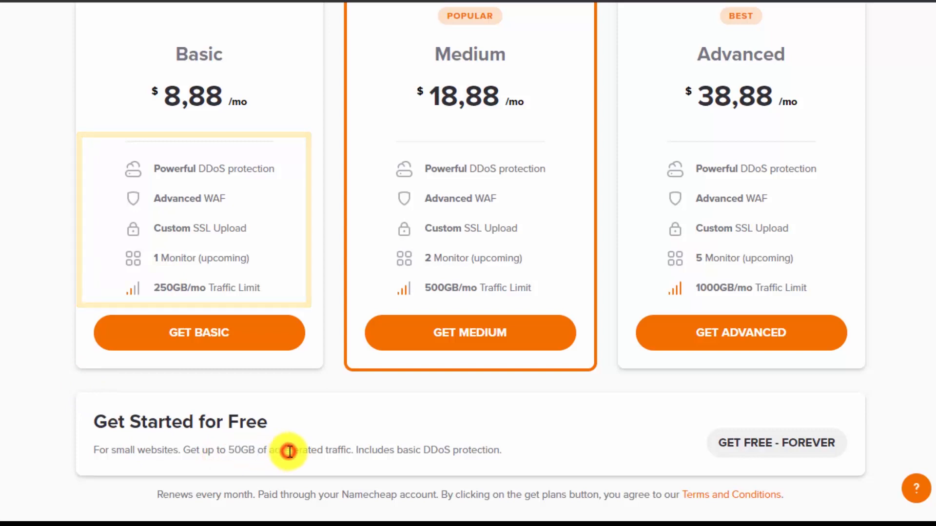
scroll(204, 481, "down", 1)
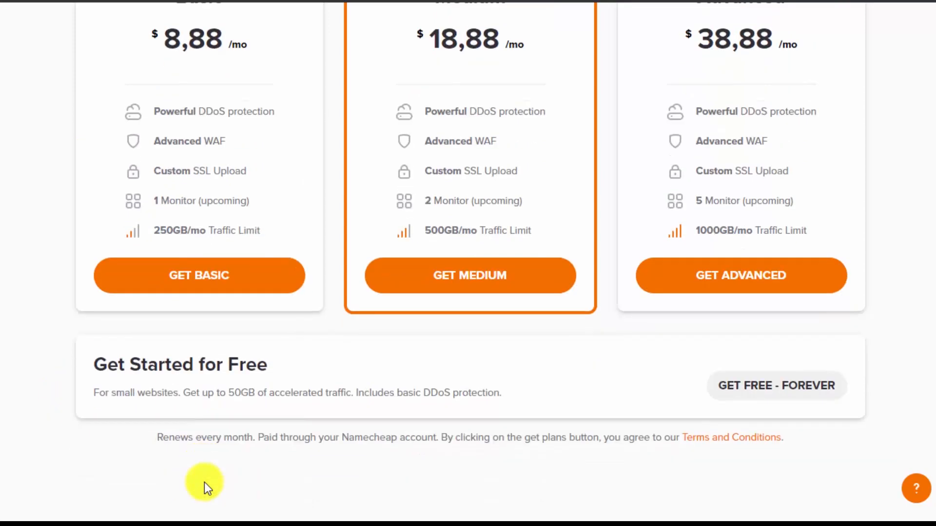
scroll(188, 449, "up", 4)
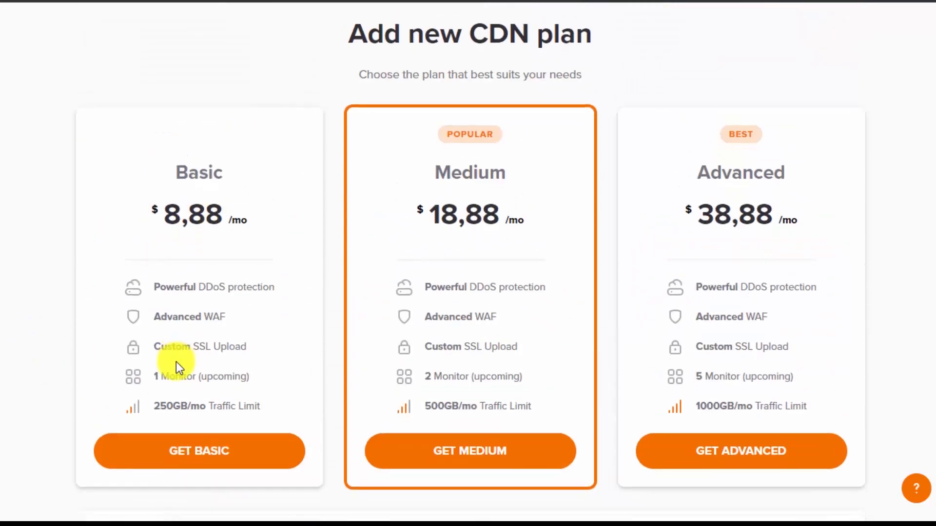
scroll(176, 362, "down", 3)
left_click(211, 420)
left_click_drag(249, 415, 267, 423)
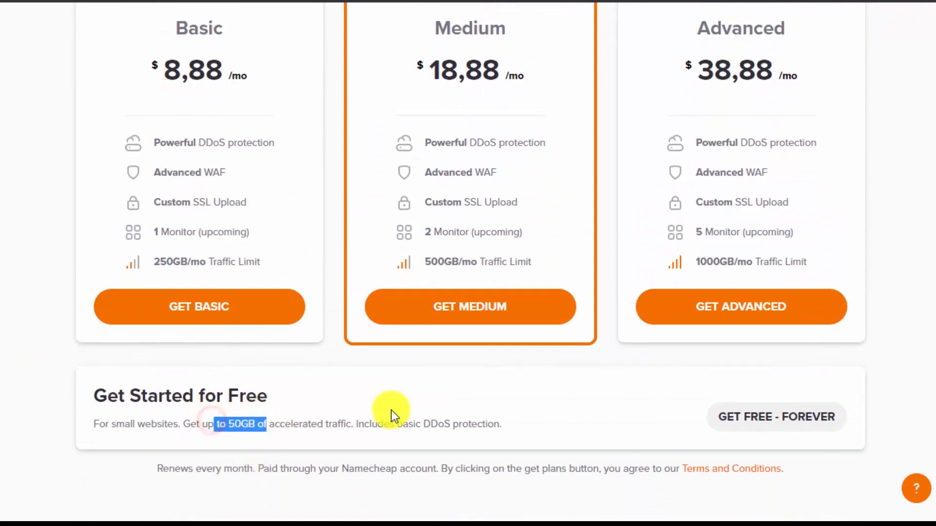
left_click(393, 419)
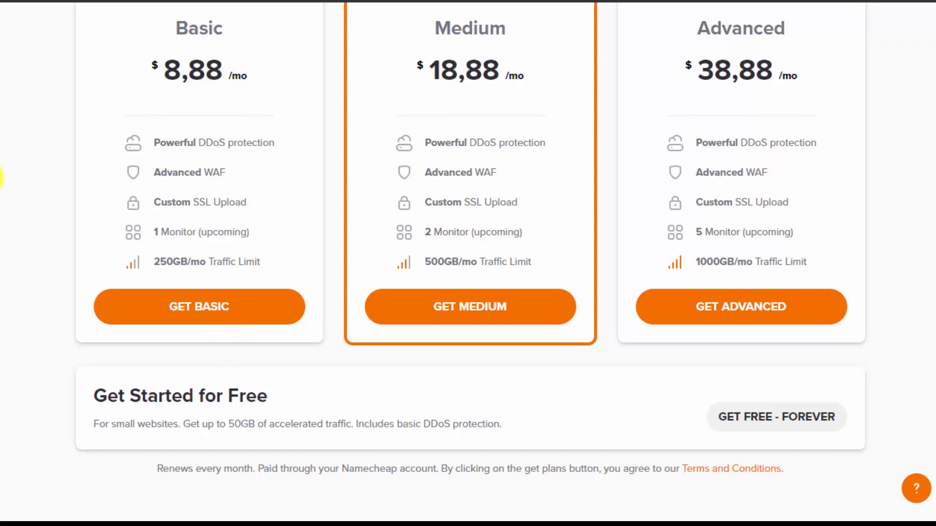
- Compare the prices, features and traffic limits of the Basic, Medium and Advanced CDN plans with the free offer
scroll(1, 178, "up", 2)
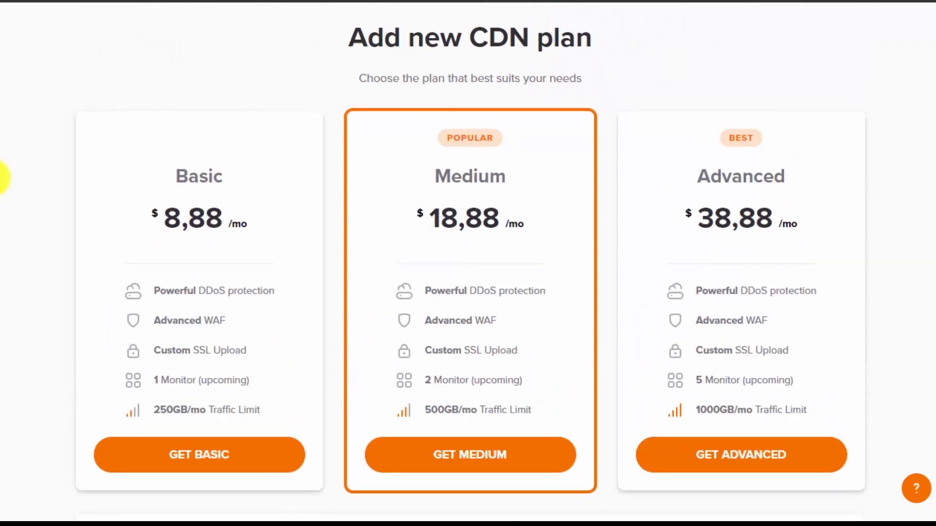
scroll(1, 178, "down", 3)
scroll(1, 178, "up", 2)
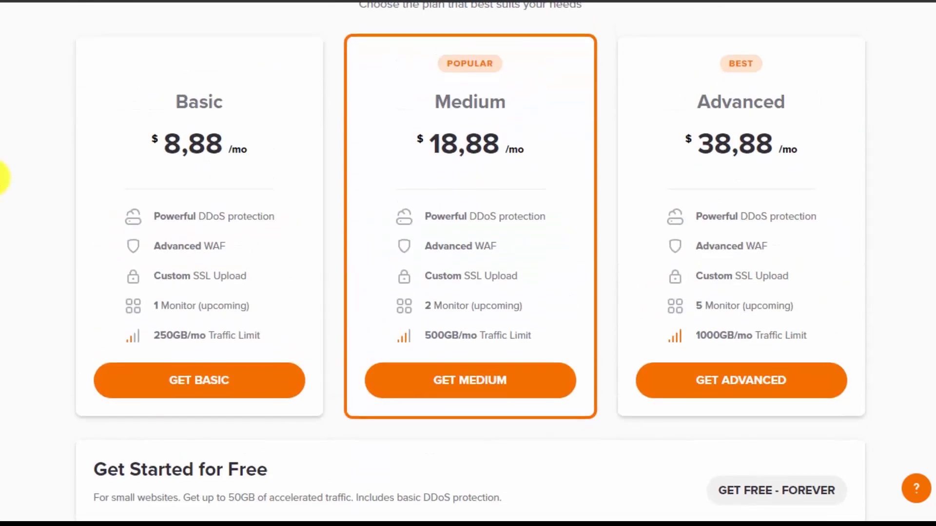
scroll(1, 178, "down", 1)
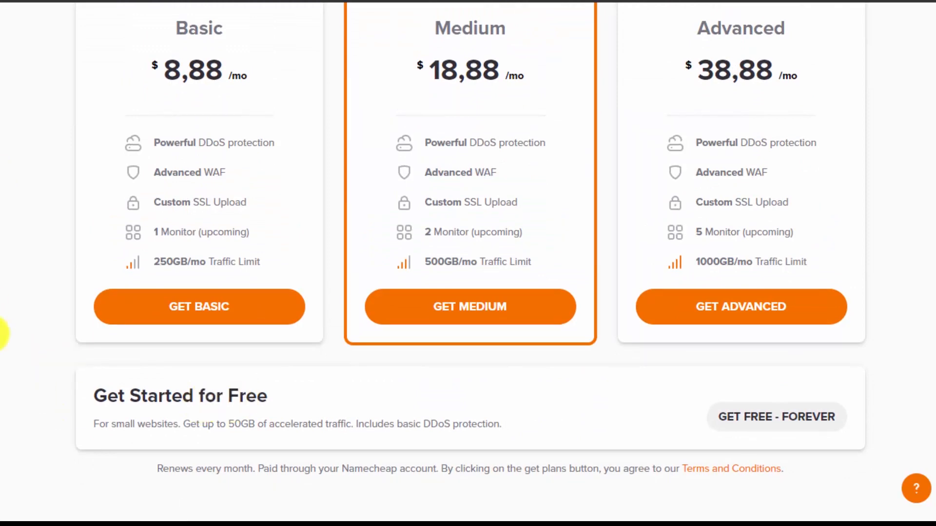
scroll(2, 334, "up", 5)
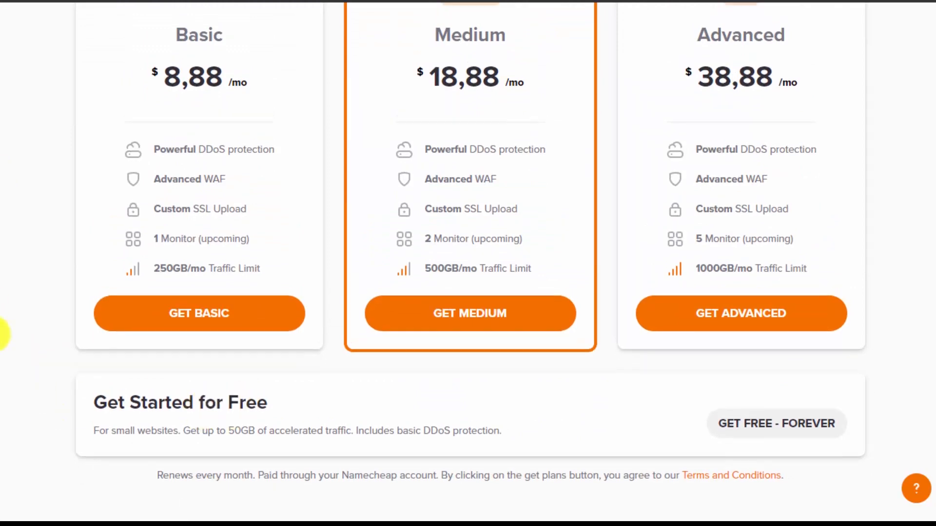
scroll(2, 334, "down", 5)
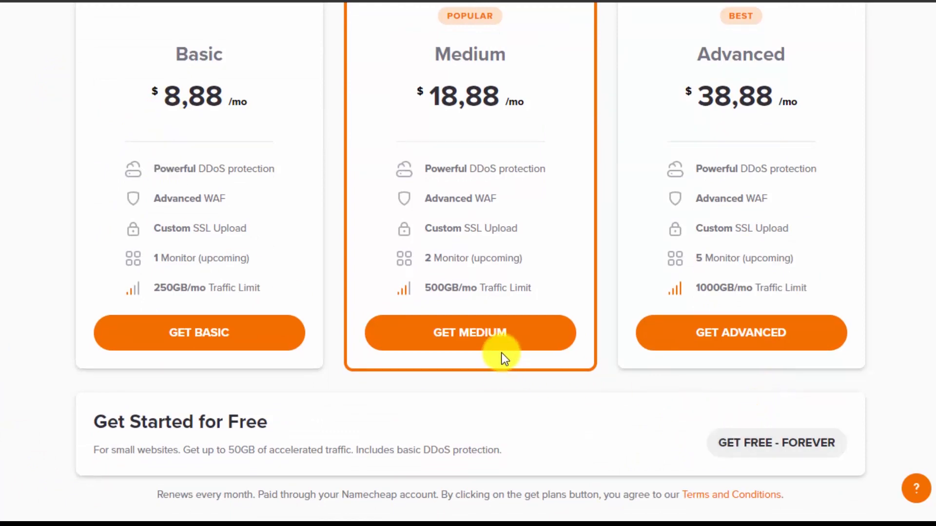
scroll(502, 355, "up", 5)
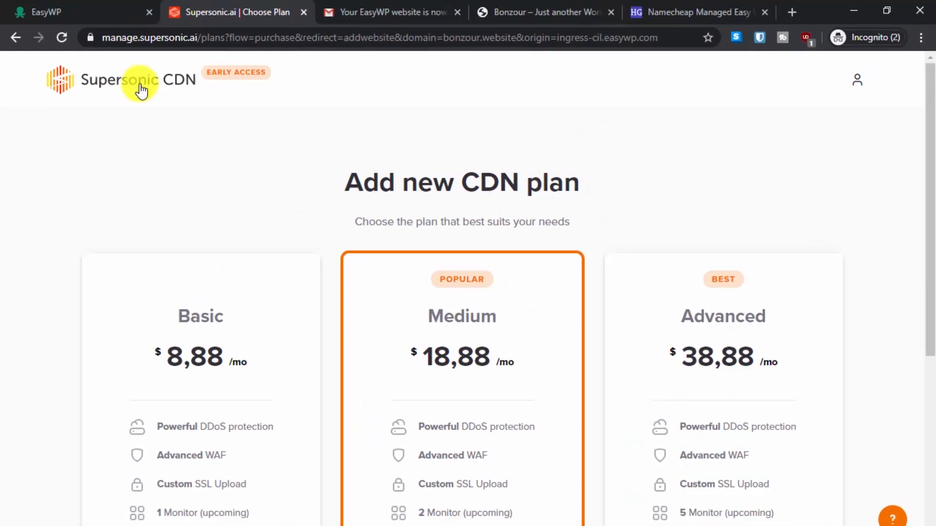
scroll(4, 283, "down", 5)
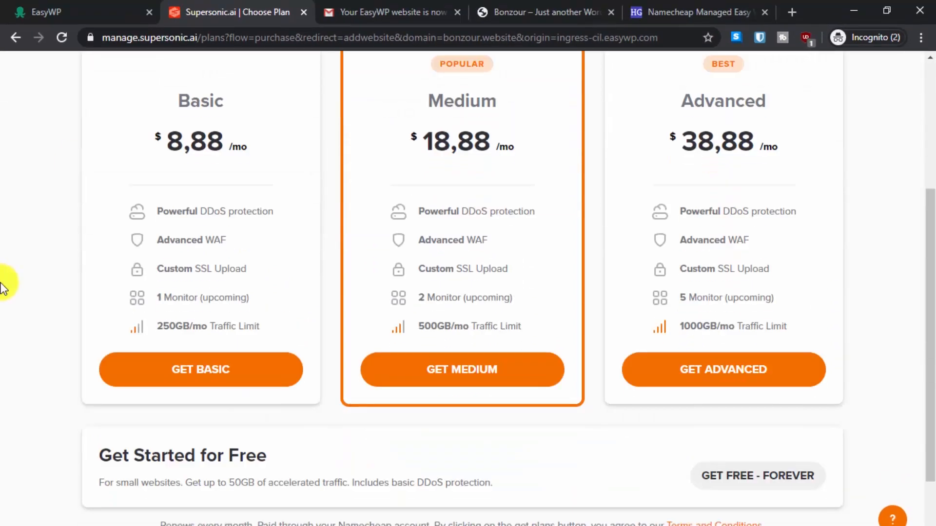
scroll(3, 288, "up", 3)
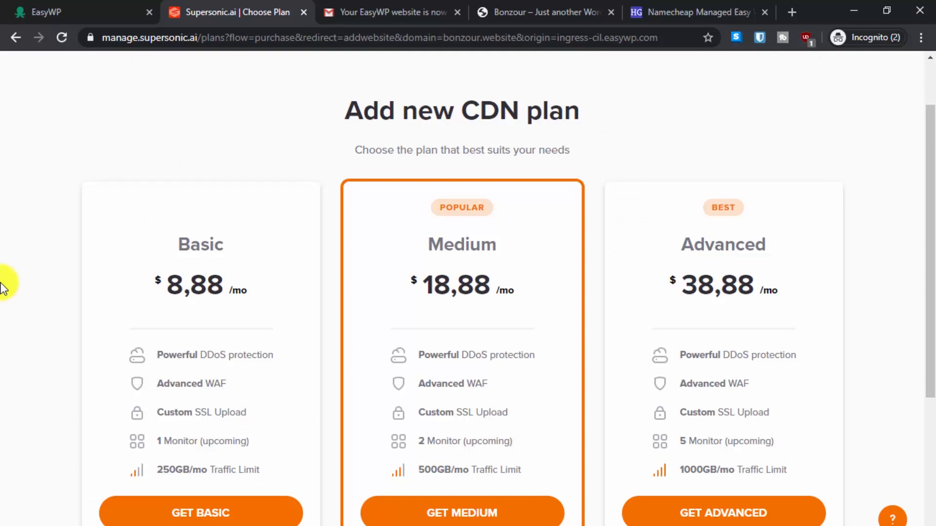
- Close the Supersonic CDN page and review the Subscription section of the Bonzour site's EasyWP overview
left_click(303, 10)
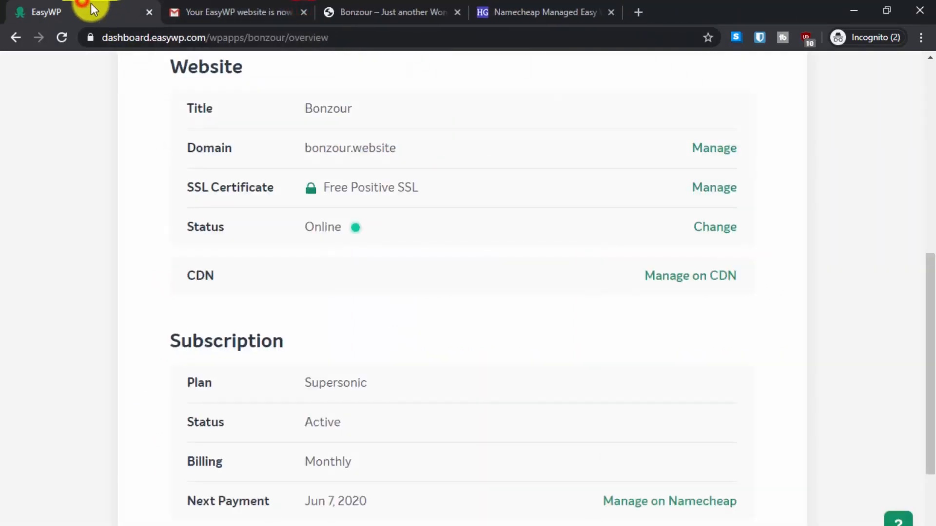
scroll(528, 302, "down", 3)
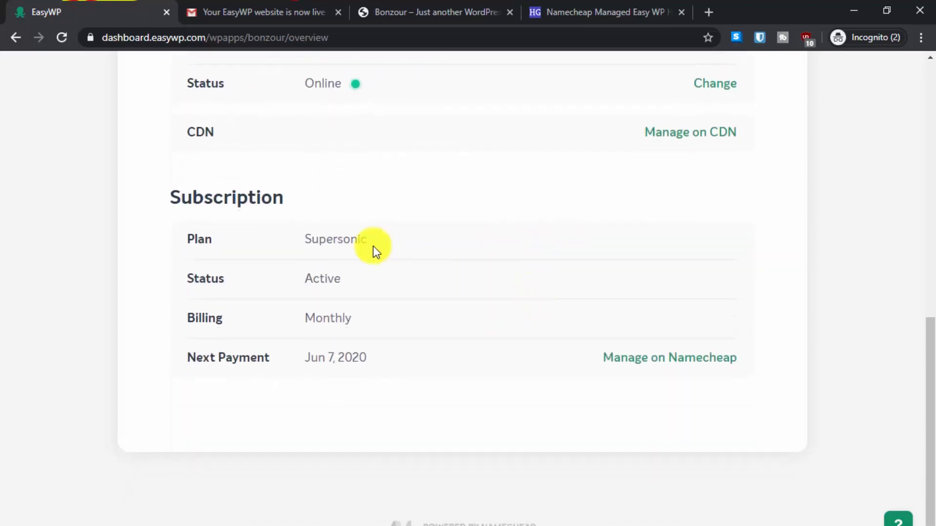
scroll(354, 407, "up", 10)
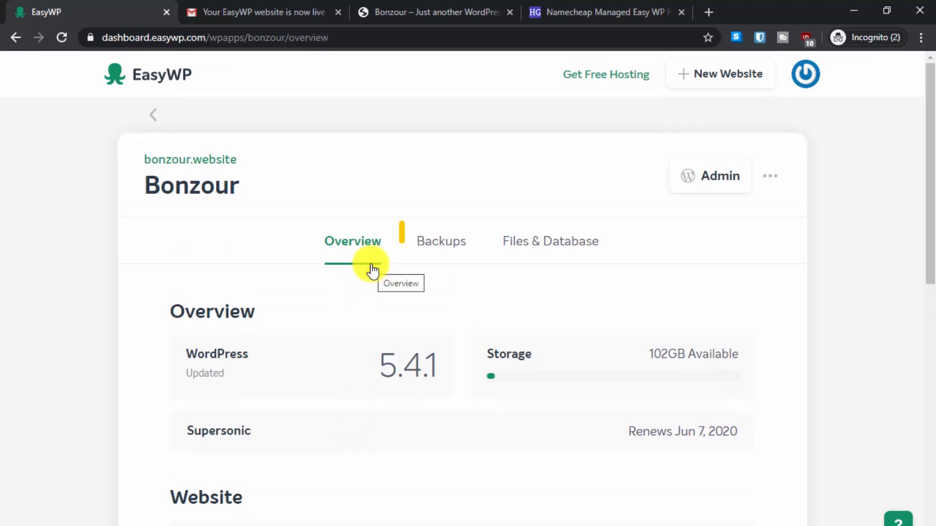
- Go to the Bonzour site's backups and create a backup with the description "Demo"
left_click(447, 246)
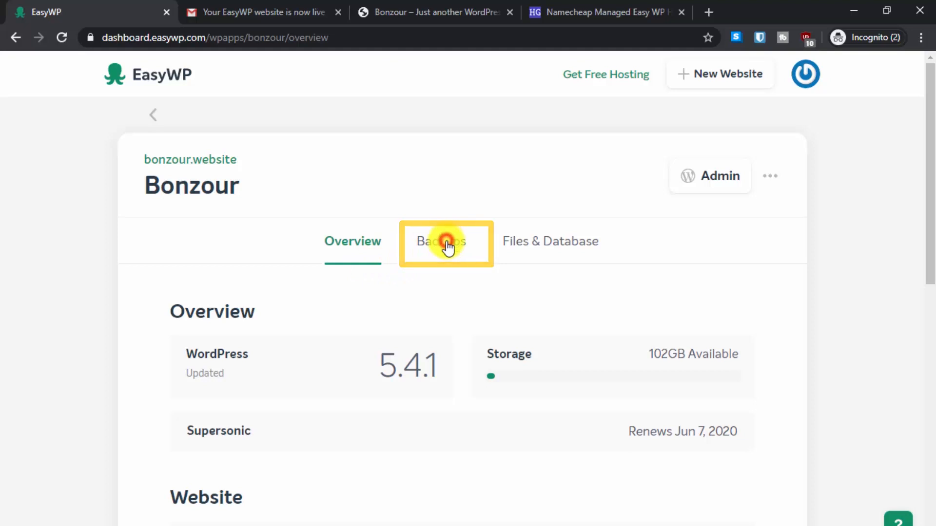
scroll(390, 366, "down", 2)
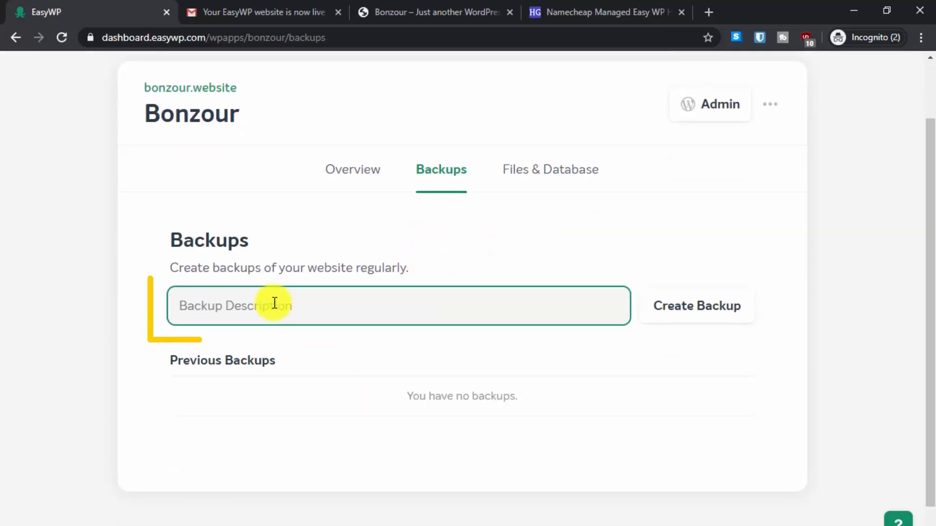
type("Demo")
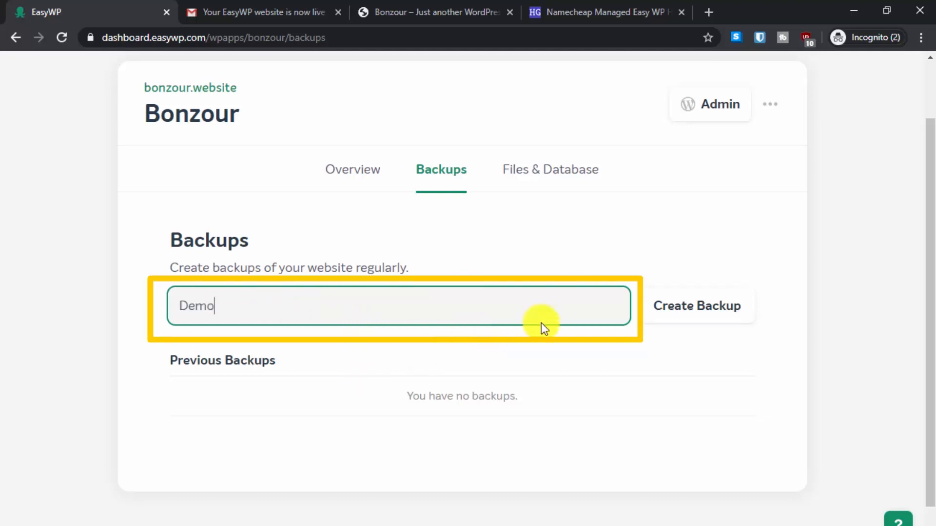
left_click(679, 308)
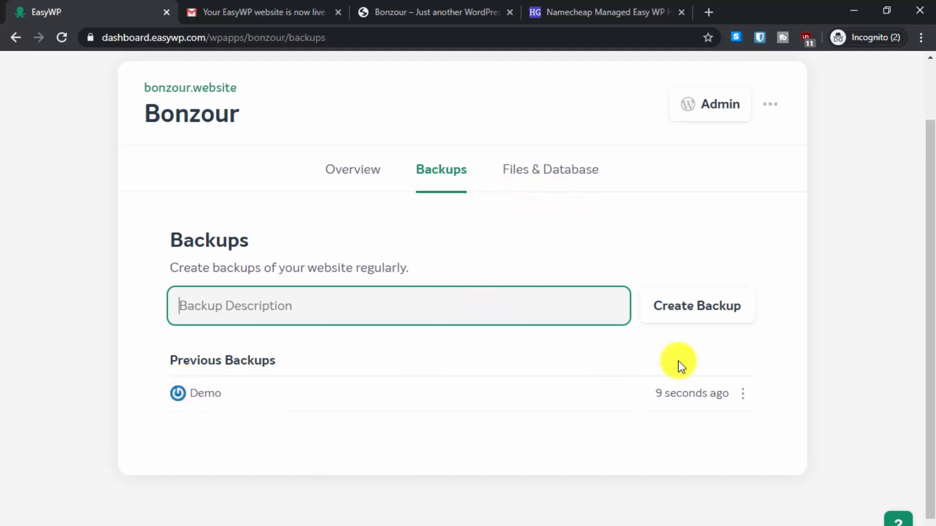
- Create a second backup of the Bonzour site with the description "08 may 2020"
left_click(297, 307)
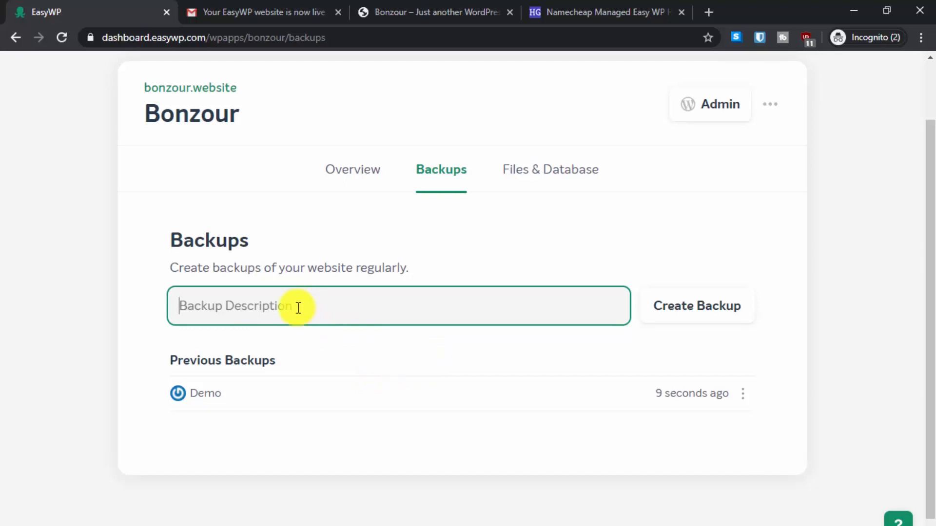
type("08 ma")
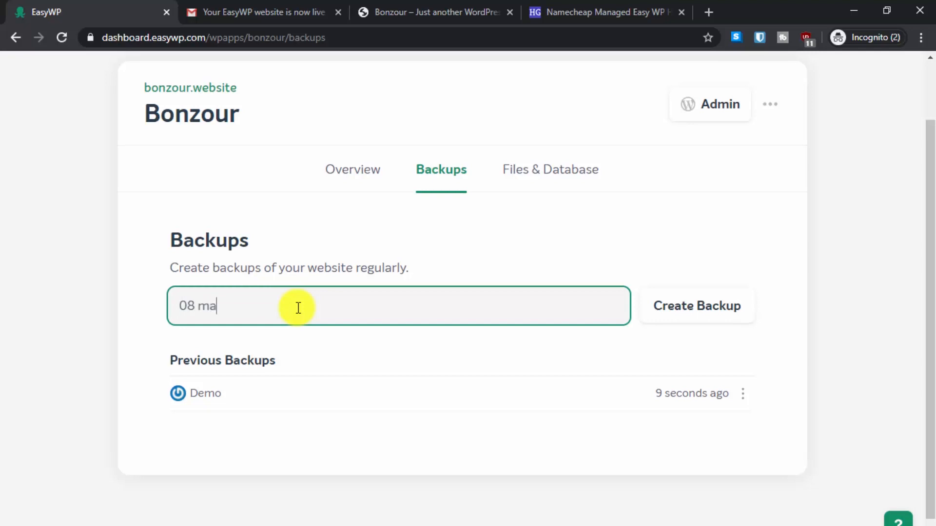
type("y 2020")
left_click(642, 309)
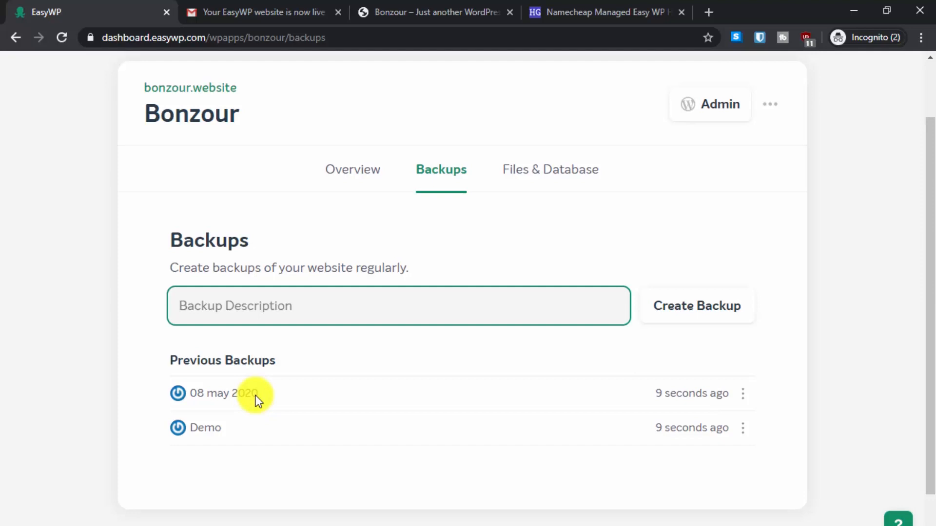
- Create another backup of the Bonzour site described as "before x them or x plugin"
left_click(288, 317)
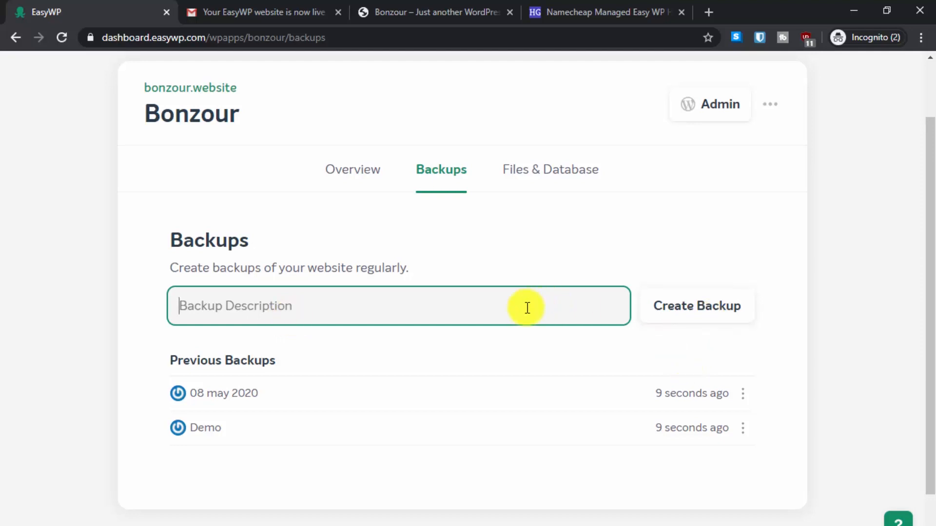
type("befor")
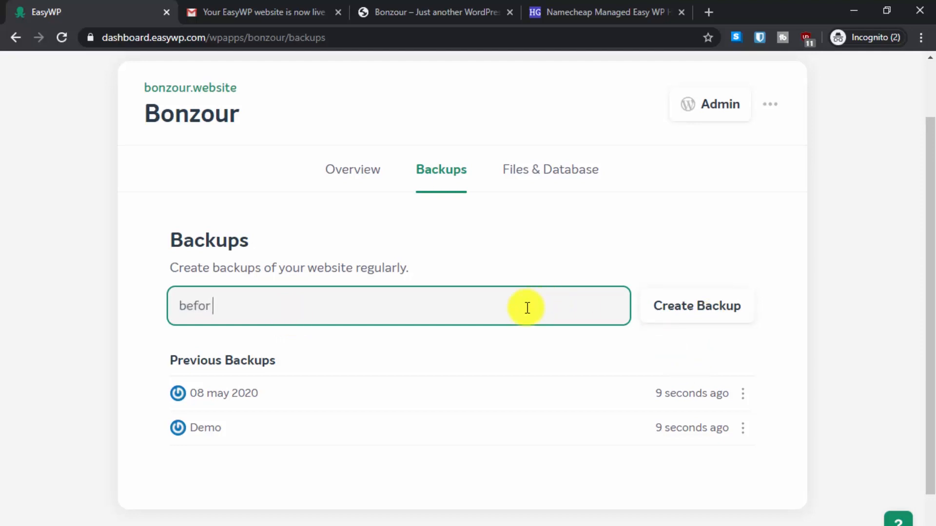
type("e x them or x pl")
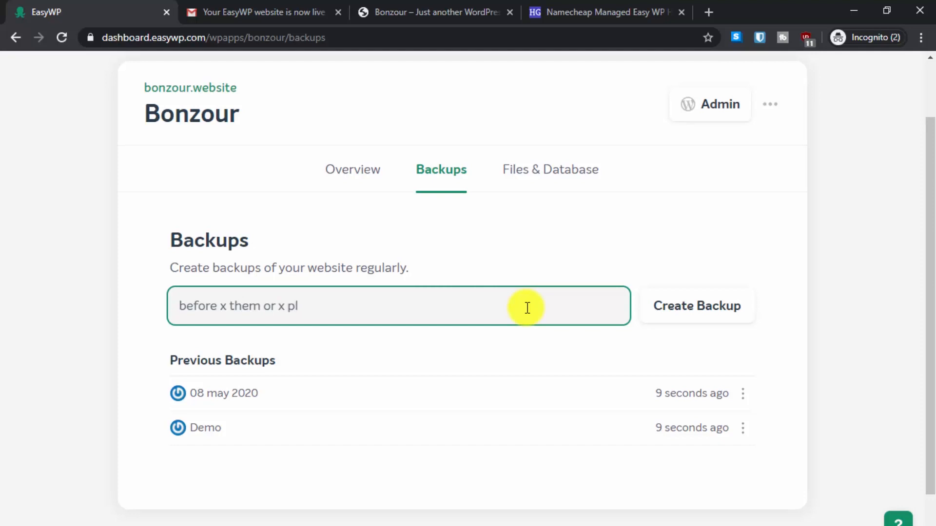
type("ugin")
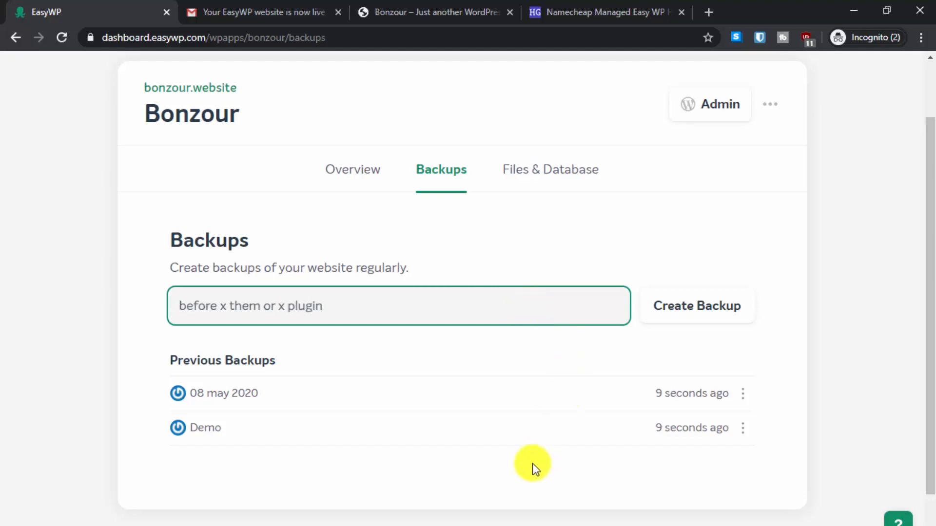
left_click(667, 316)
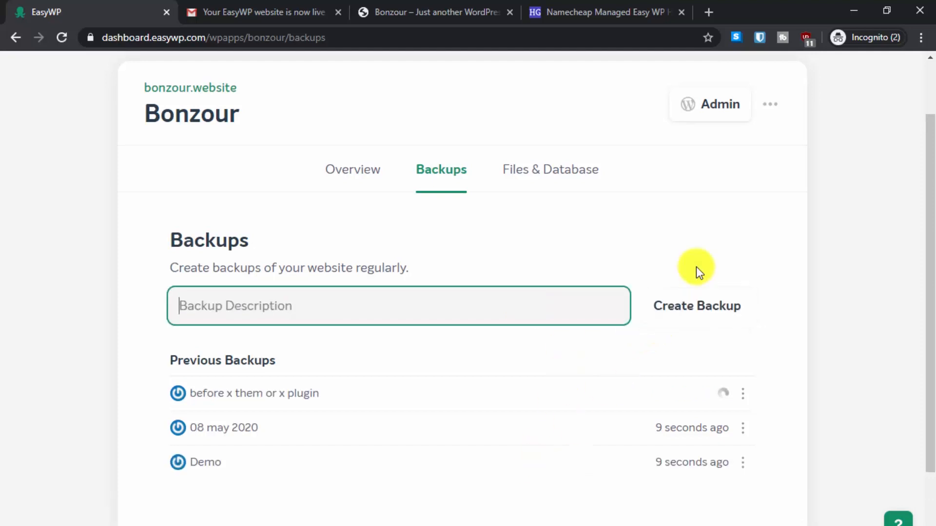
- Show the actions available for the Demo backup in the list of previous backups
scroll(654, 335, "down", 2)
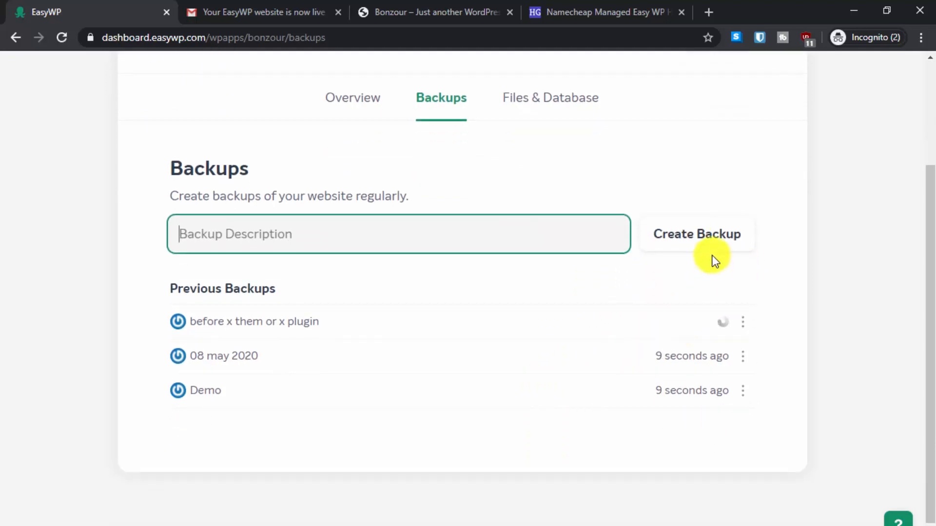
left_click(743, 391)
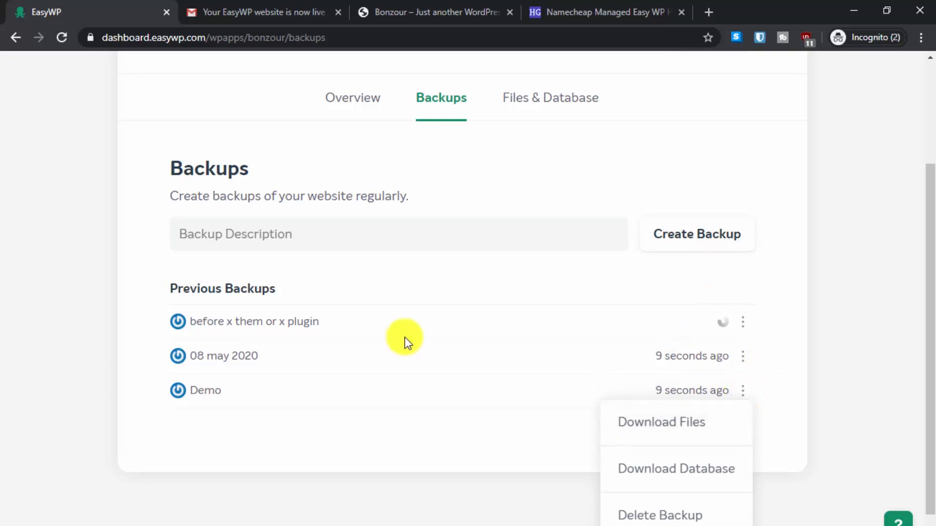
scroll(404, 339, "down", 1)
left_click(824, 359)
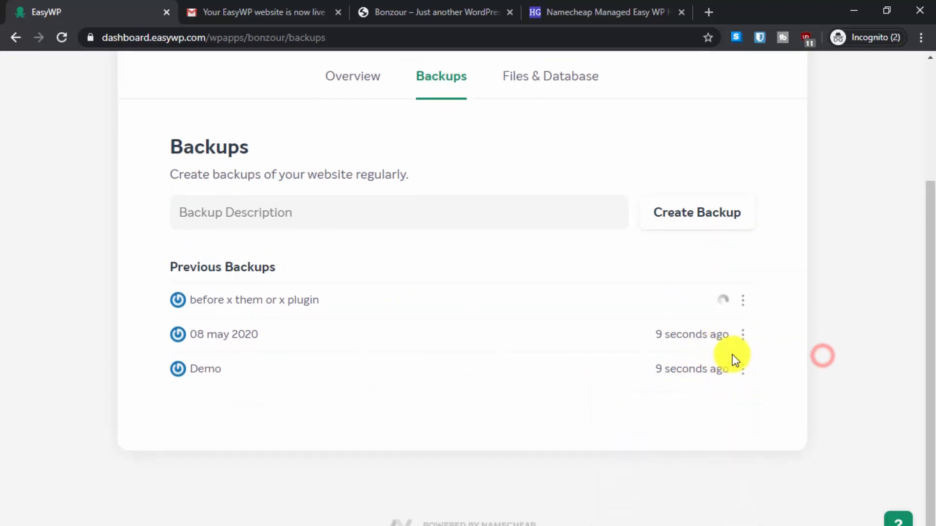
left_click(743, 369)
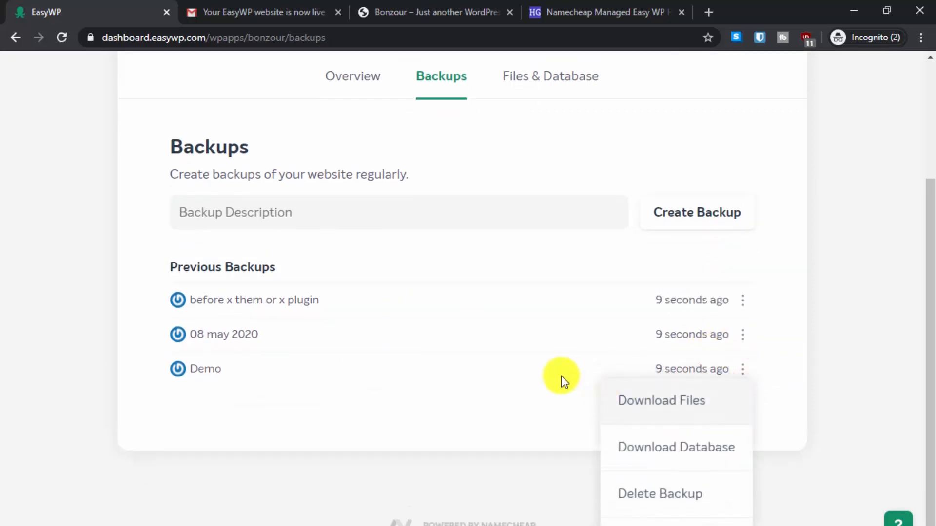
- Dismiss the list of actions for the Demo backup
scroll(390, 353, "down", 1)
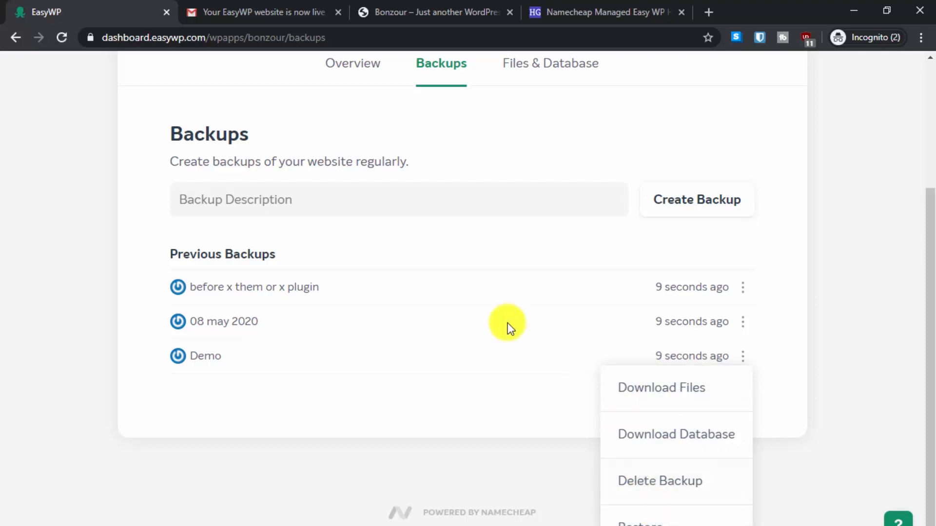
left_click(77, 180)
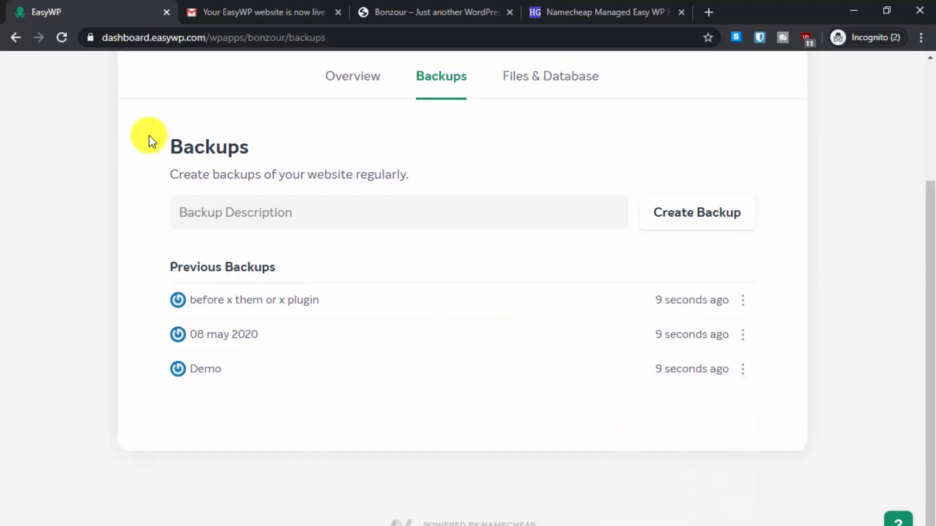
- Switch to the Bonzour site and open its WordPress login page at bonzour.website/wp-admin
left_click(383, 7)
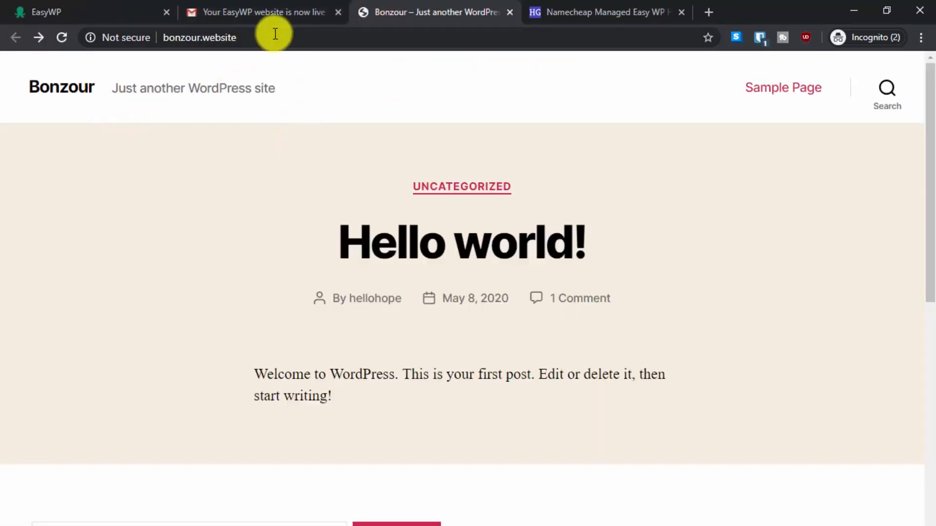
left_click(302, 37)
left_click(304, 39)
type("/")
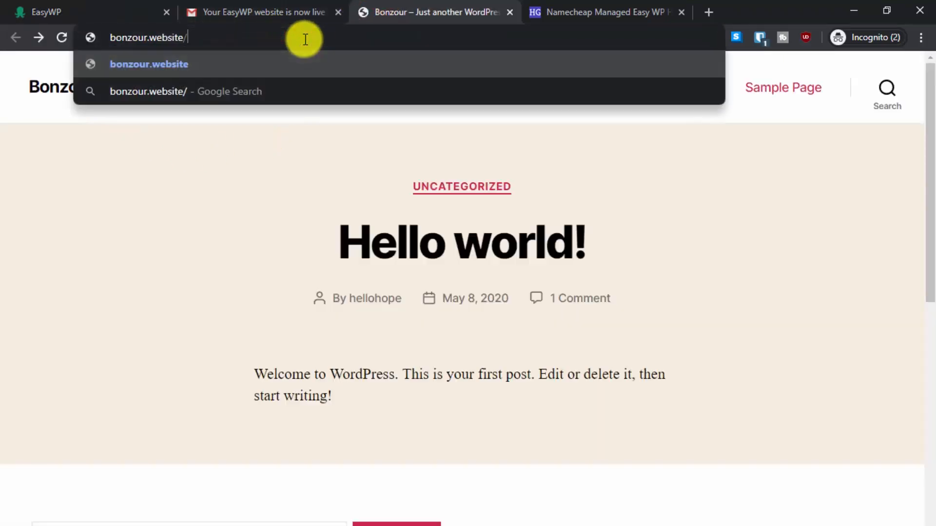
type("wp-admi8n")
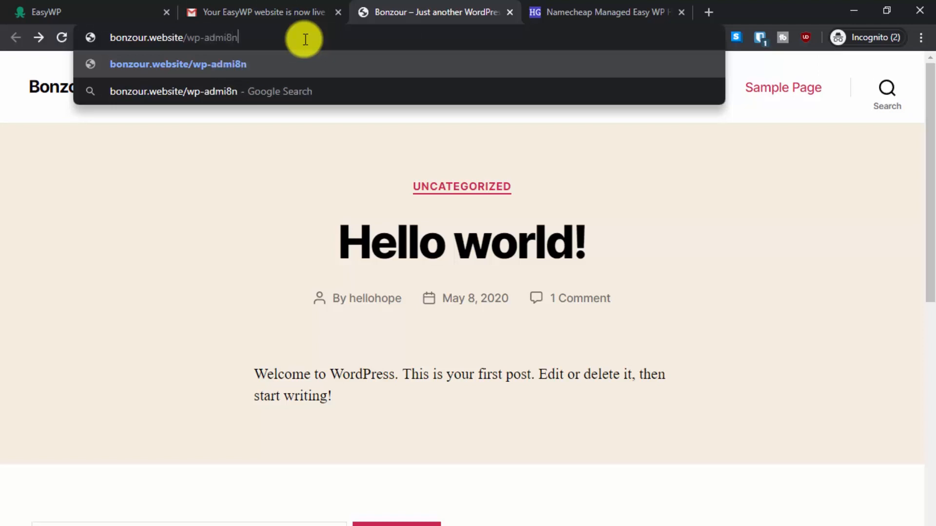
key("Return")
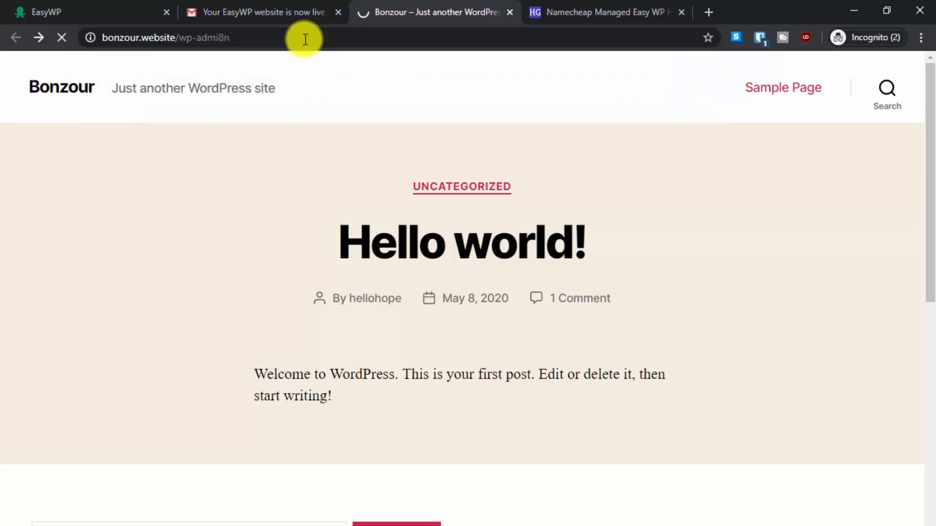
left_click(305, 39)
double_click(305, 39)
key("Right")
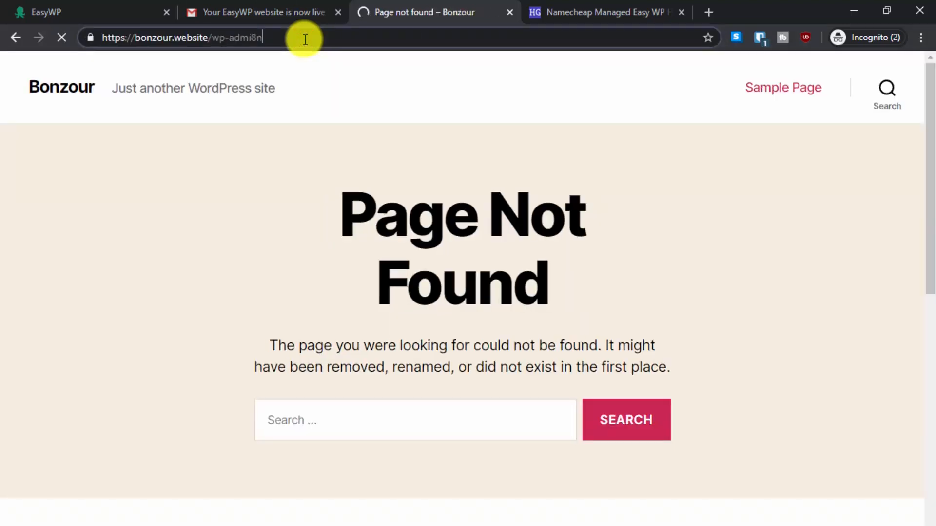
key("BackSpace")
key("BackSpace")
type("n")
key("Return")
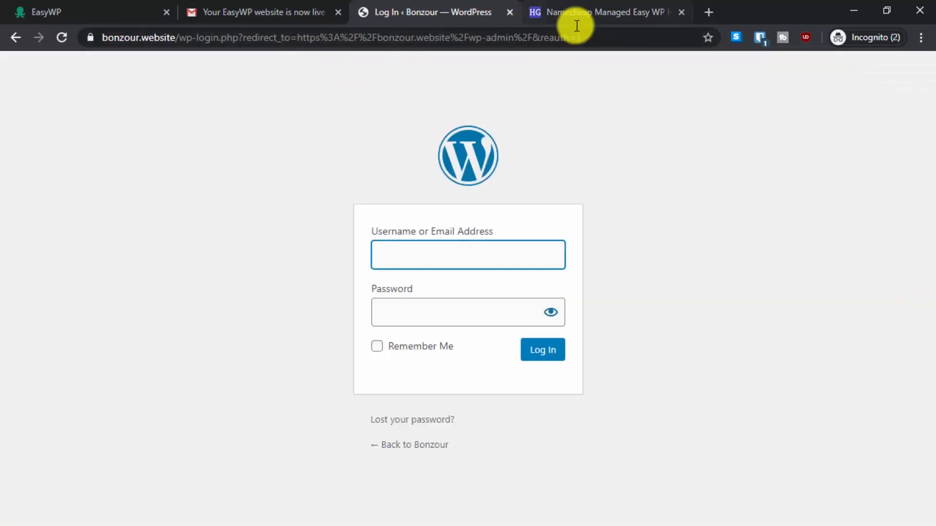
- Fill in the username and password from the saved bonzour.website vault entry, enable Remember Me and submit the login
left_click(760, 35)
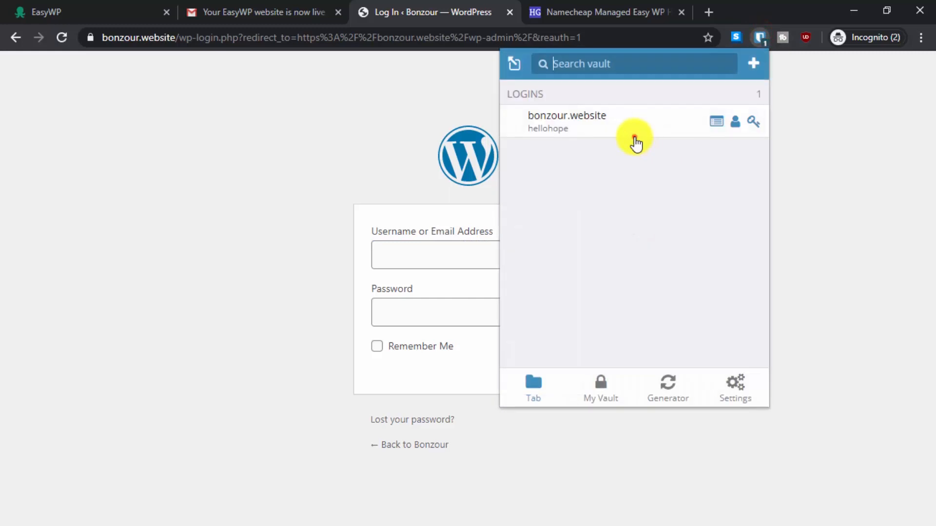
left_click(636, 141)
left_click(441, 349)
left_click(538, 350)
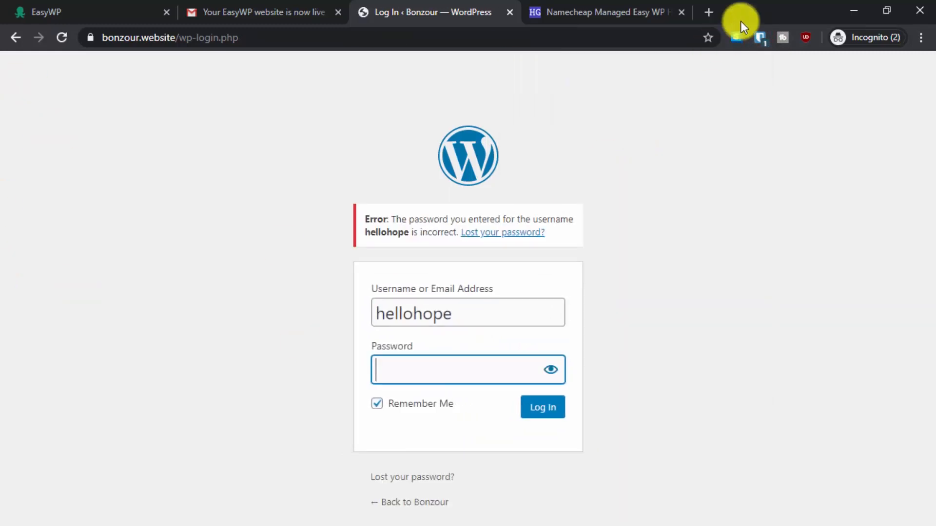
- Try the WordPress login again with the password saved in the Bitwarden vault
left_click(760, 38)
left_click(637, 121)
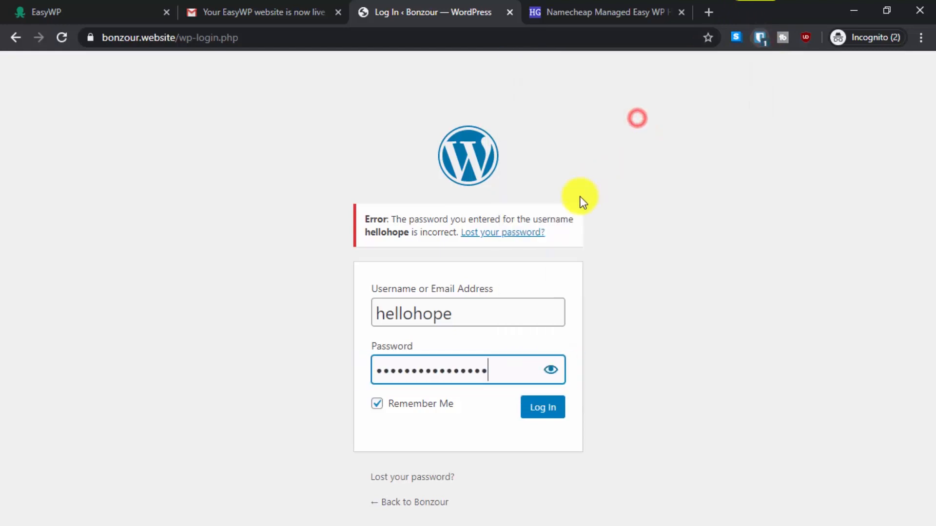
left_click(531, 413)
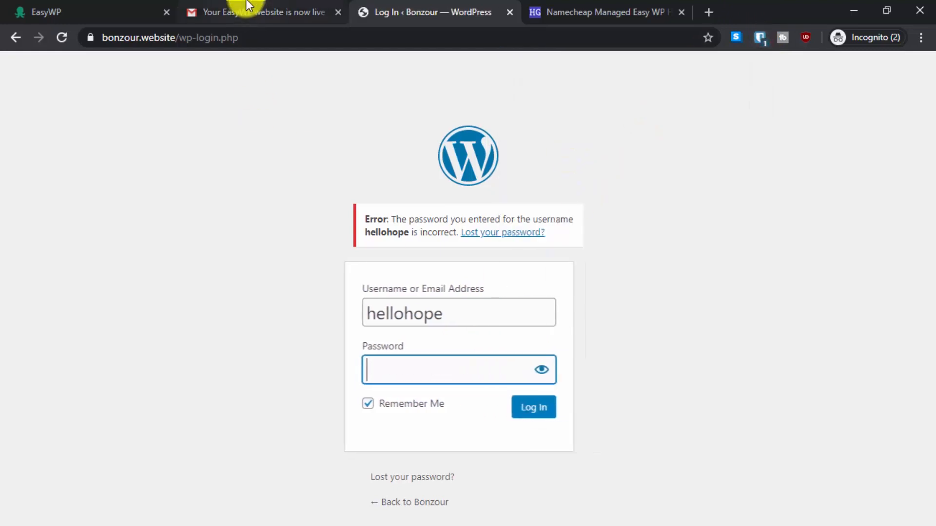
- Log in with the password copied from the EasyWP welcome e-mail in Gmail and update the saved password in Bitwarden
left_click(247, 7)
left_click_drag(480, 492, 368, 491)
right_click(369, 491)
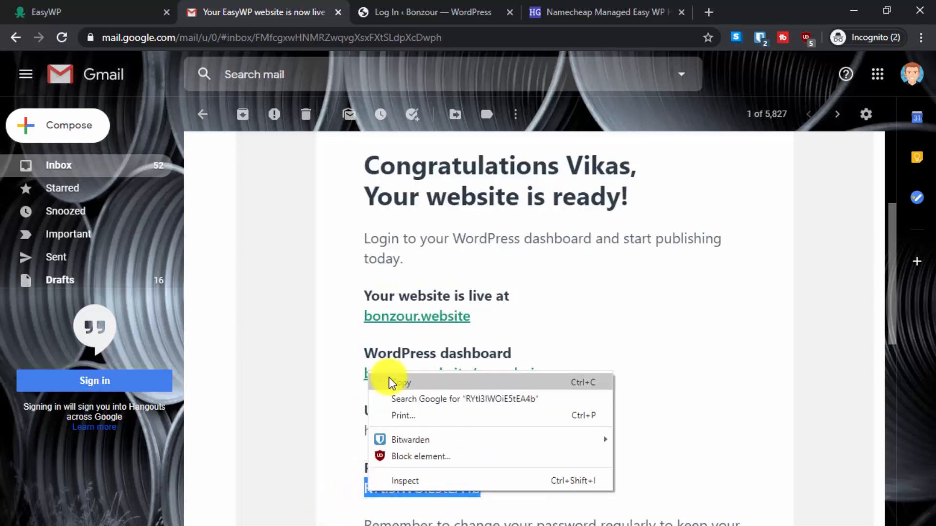
left_click(390, 380)
left_click(465, 11)
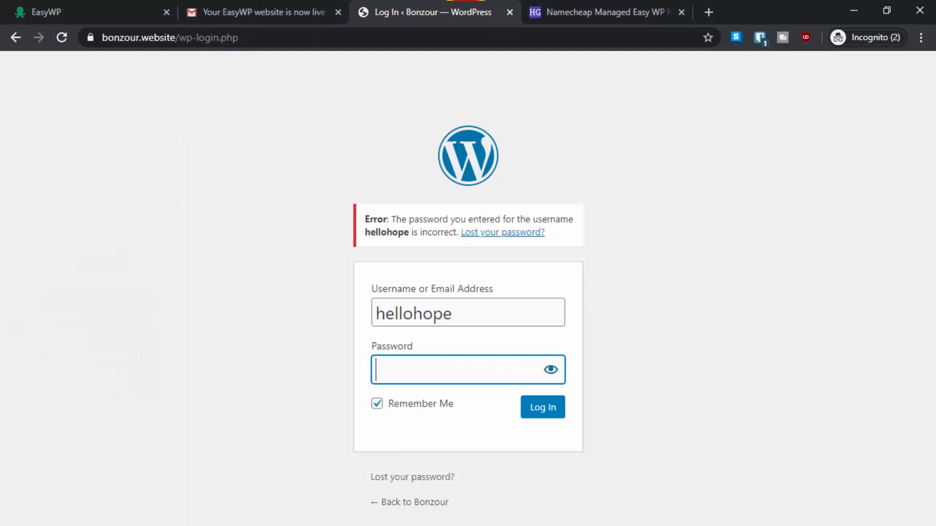
right_click(428, 370)
left_click(486, 221)
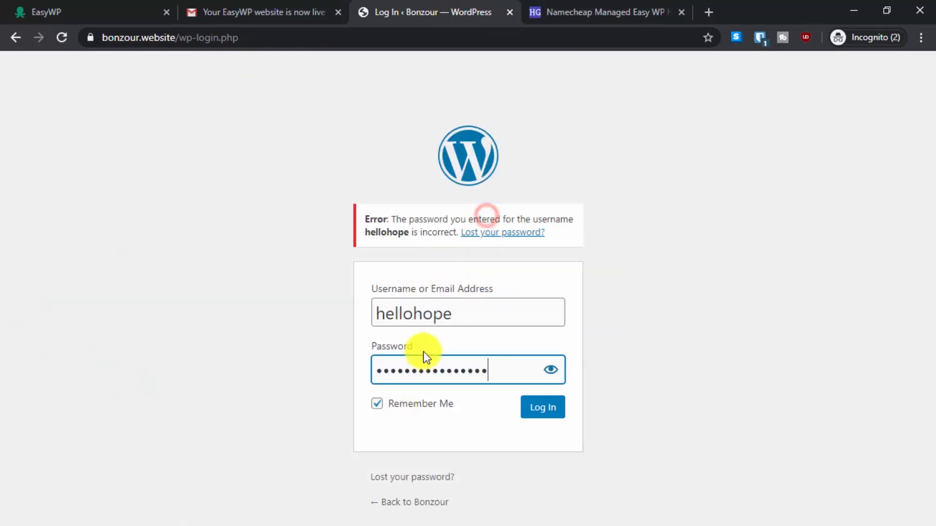
left_click(546, 404)
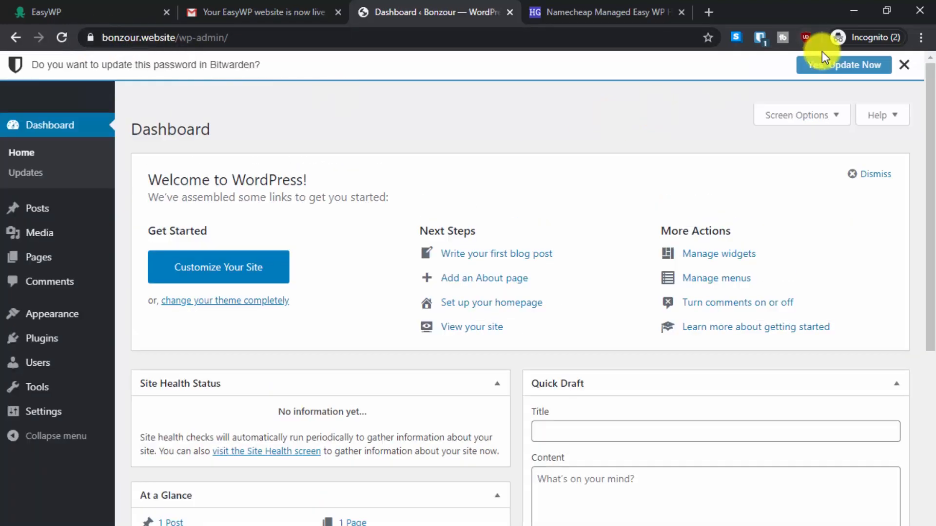
left_click(831, 63)
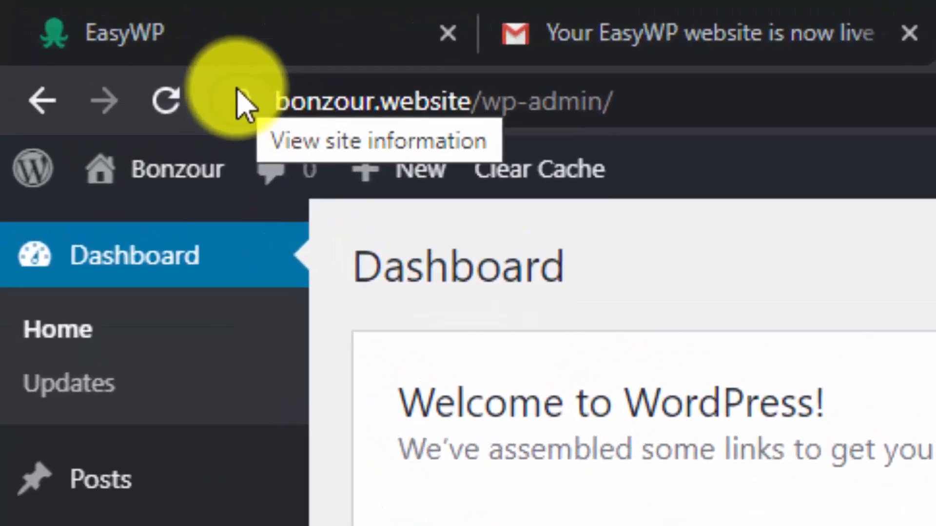
- Inspect the SSL certificate and the connection security information for bonzour.website
left_click(91, 38)
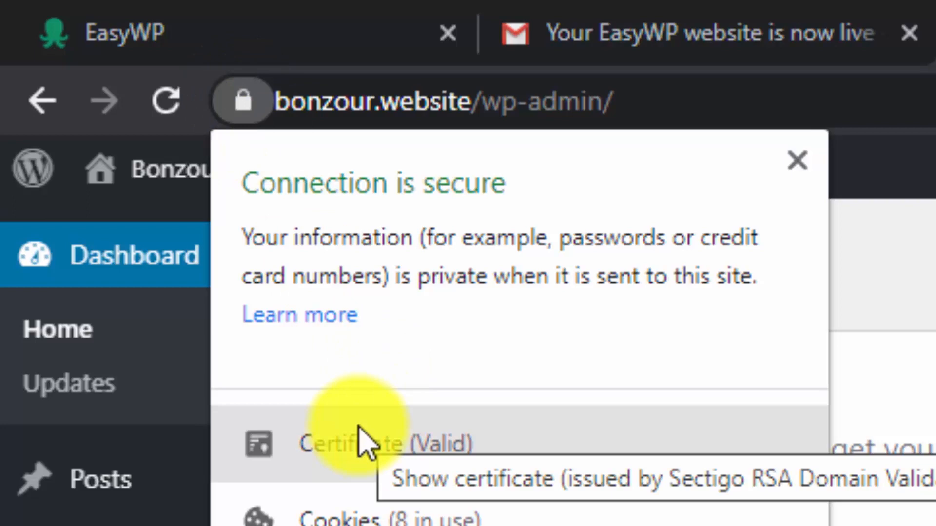
left_click(364, 441)
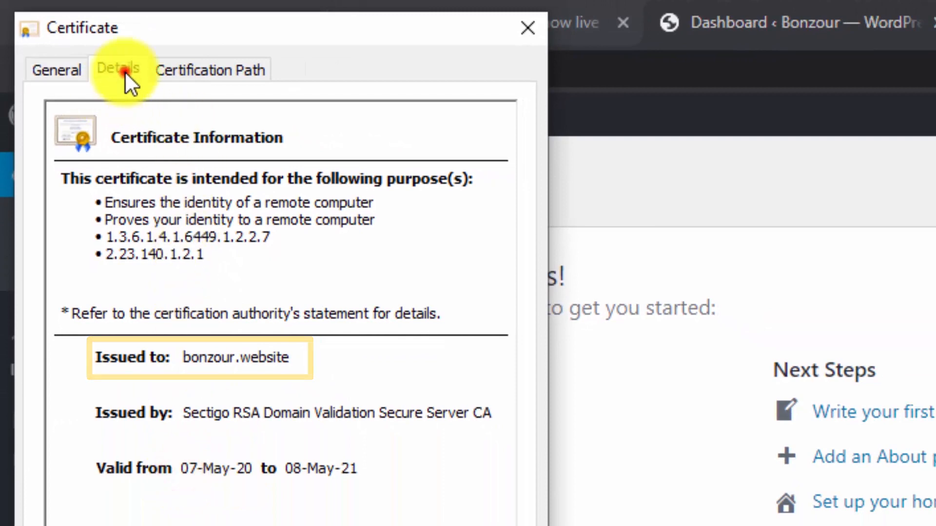
left_click(126, 73)
left_click(531, 25)
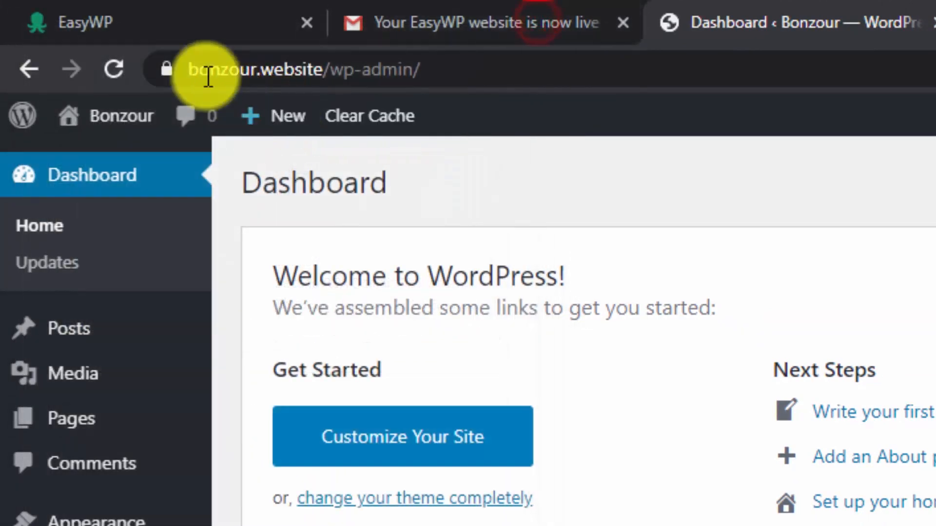
left_click(172, 71)
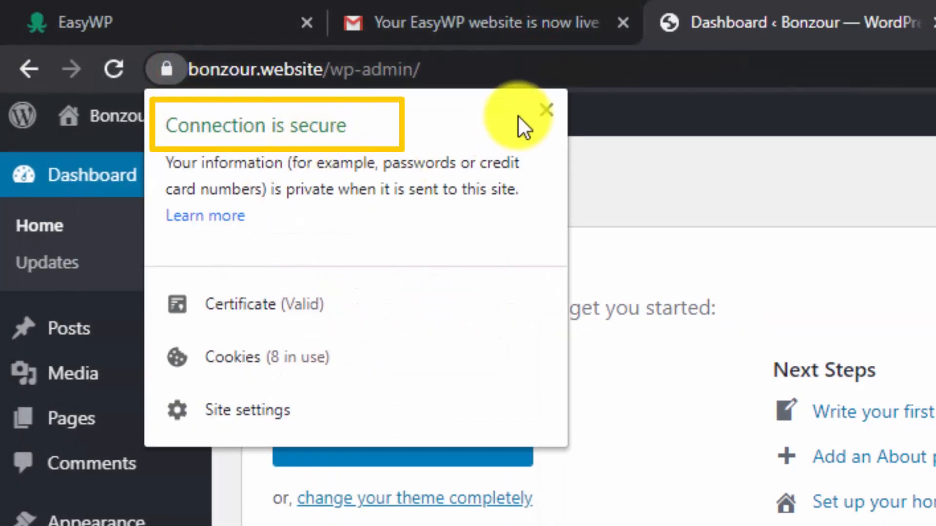
left_click(541, 107)
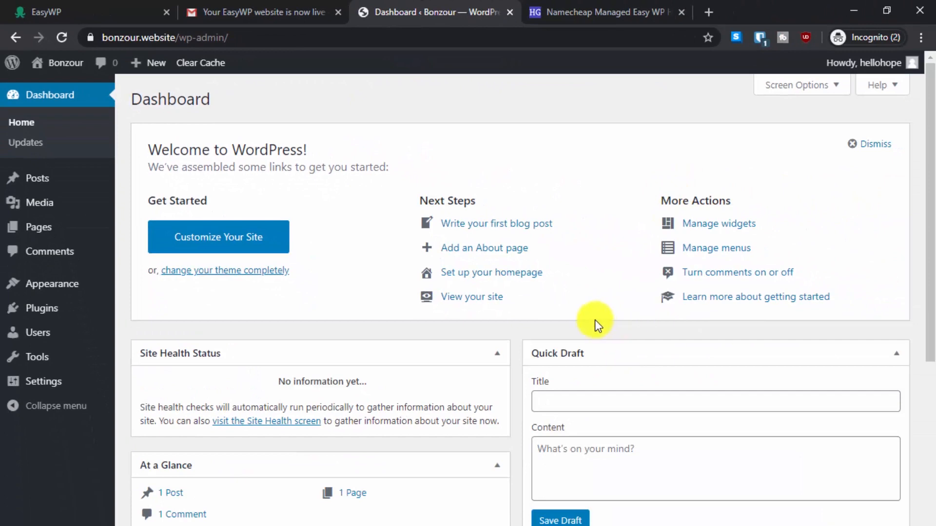
- Look over the WordPress dashboard, and visit the Bonzour site to view its homepage
scroll(595, 320, "down", 6)
scroll(594, 320, "up", 6)
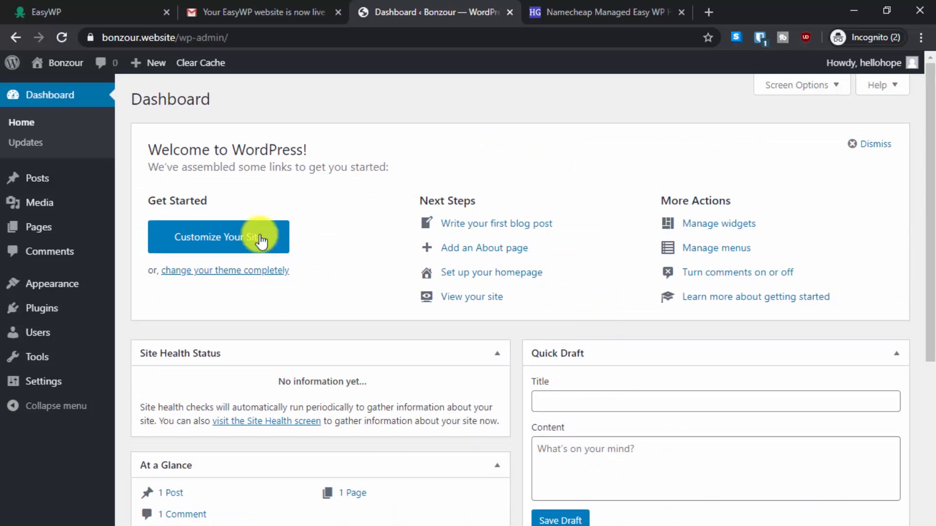
mouse_move(69, 73)
left_click(68, 90)
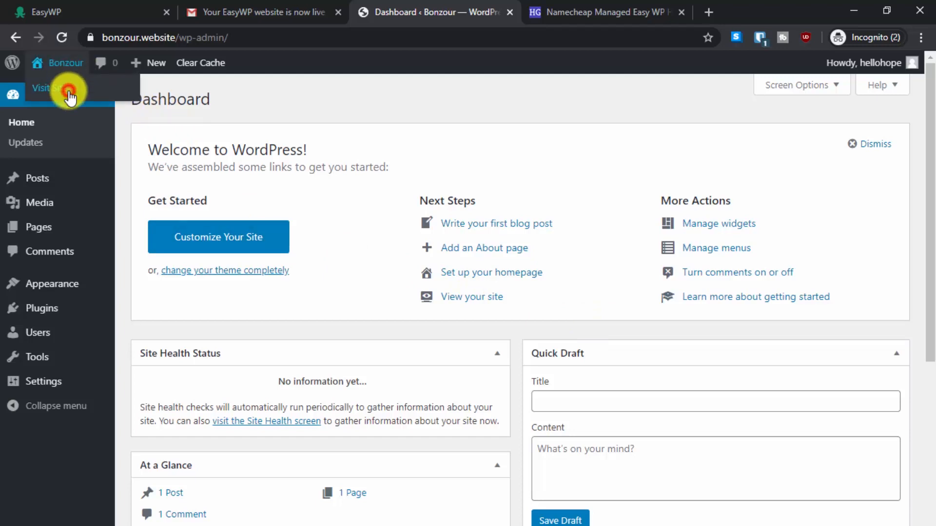
scroll(333, 271, "down", 7)
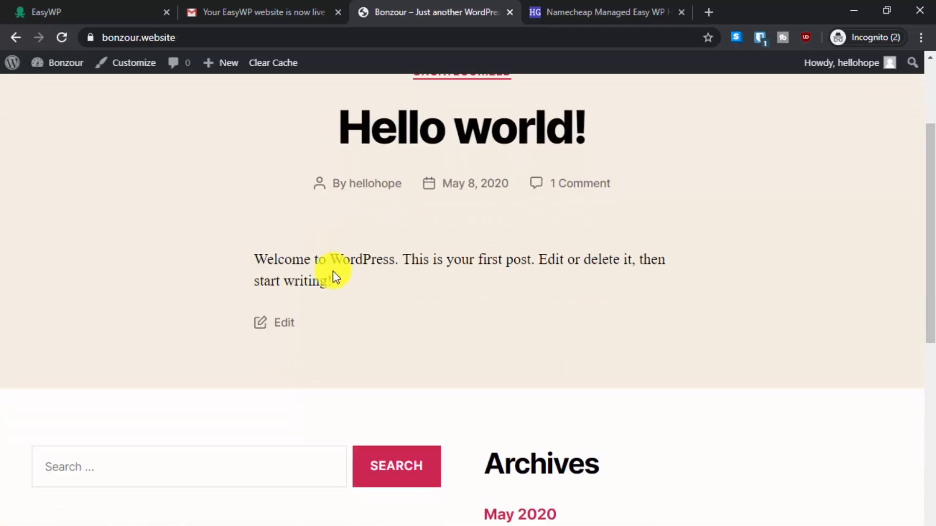
scroll(250, 314, "up", 1)
scroll(250, 314, "up", 6)
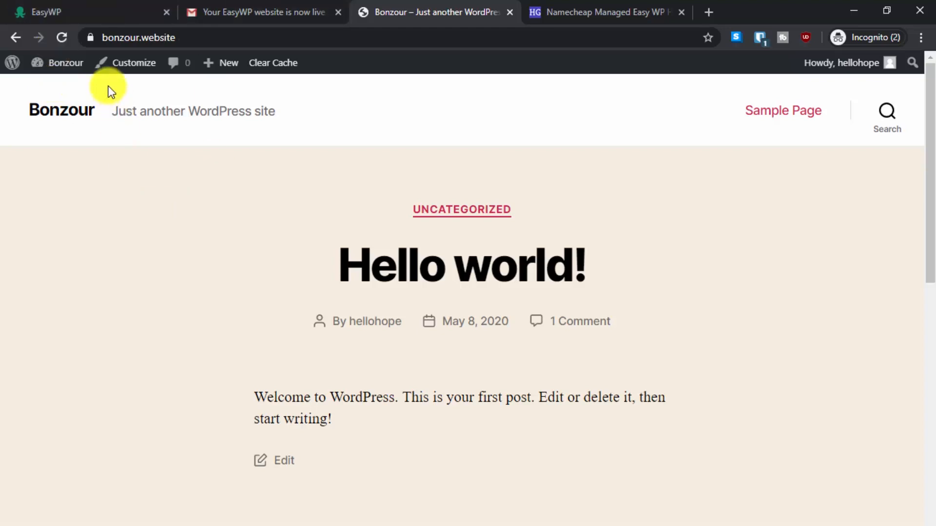
- Return to the WordPress dashboard and move the "Hello world!" post to the trash
mouse_move(73, 63)
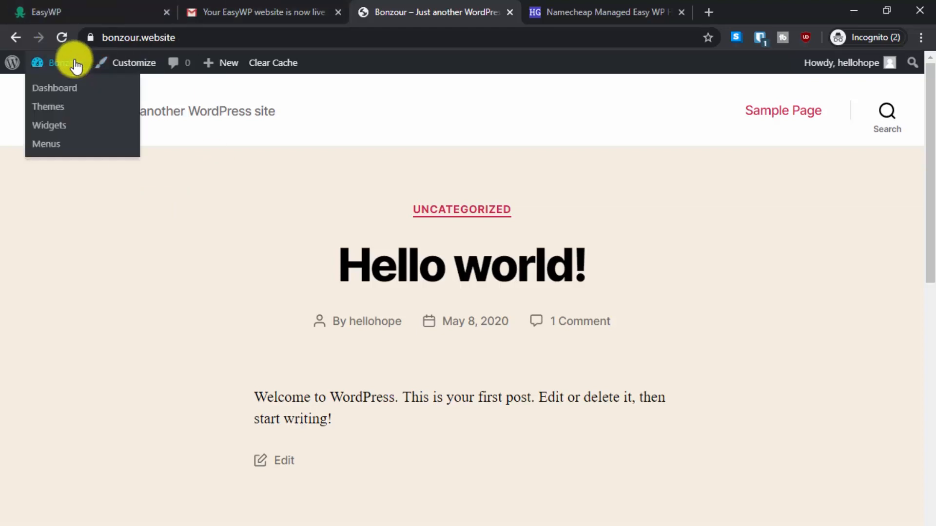
left_click(54, 88)
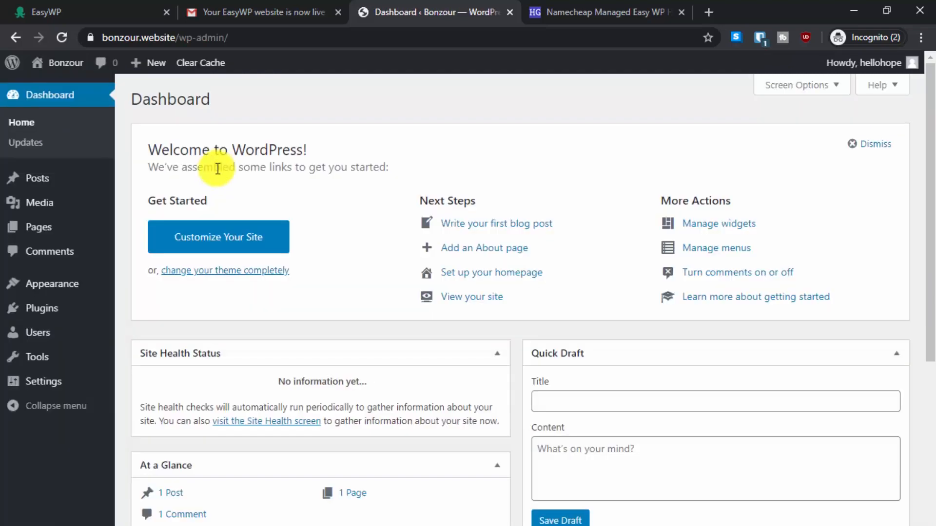
left_click(103, 3)
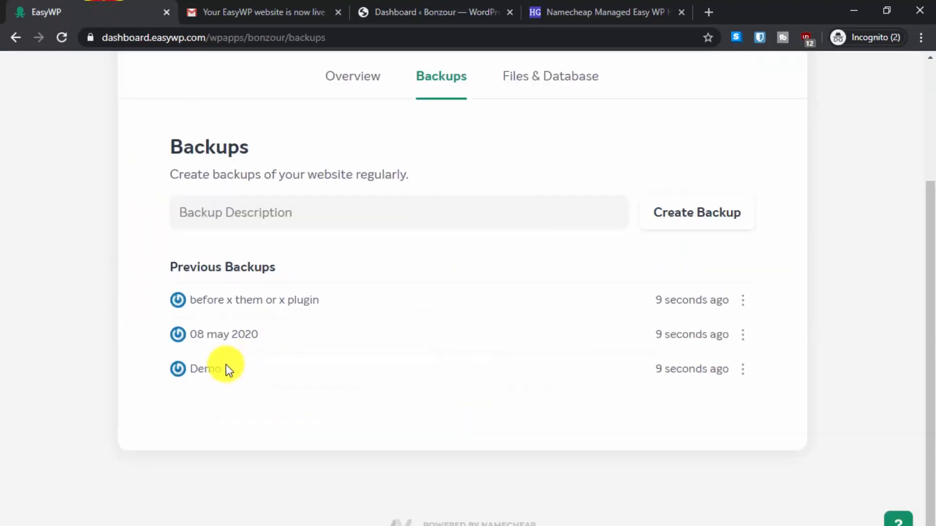
left_click(412, 9)
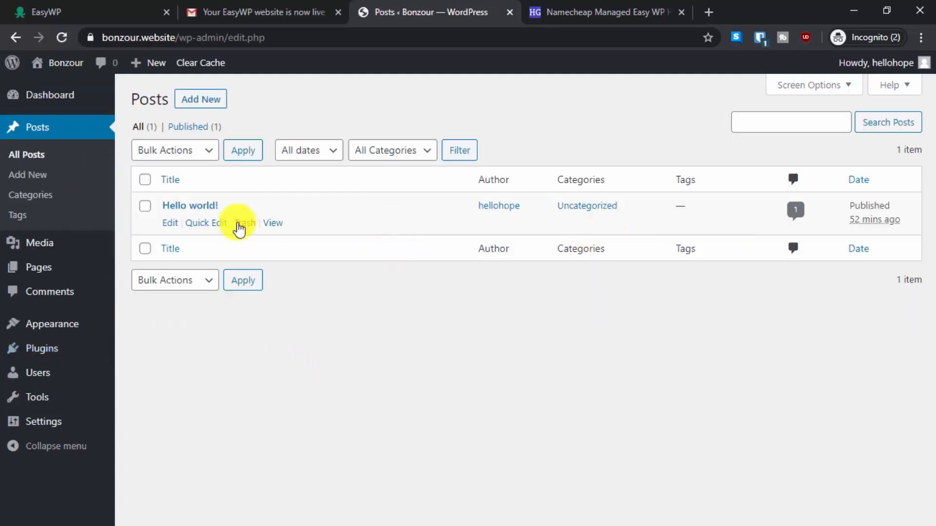
left_click(244, 222)
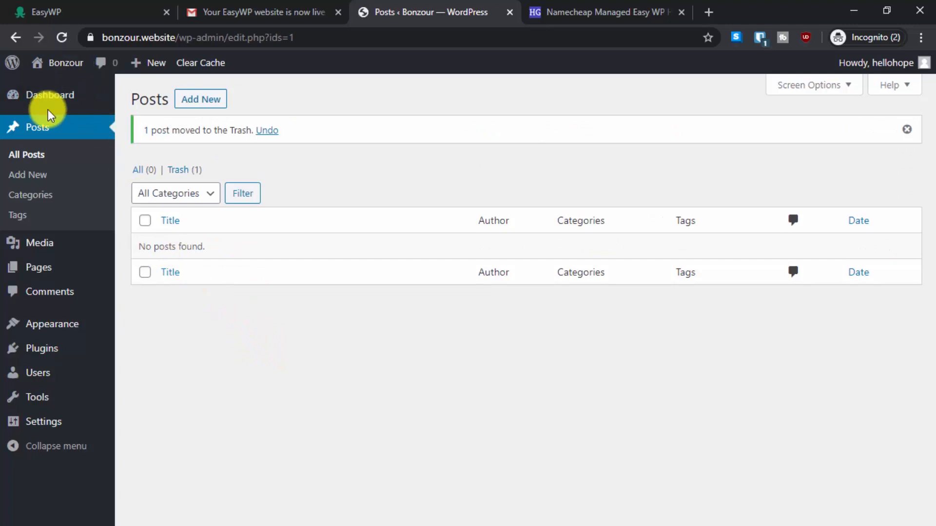
- Visit the Bonzour site again and check its homepage for the trashed post
mouse_move(46, 98)
left_click(147, 99)
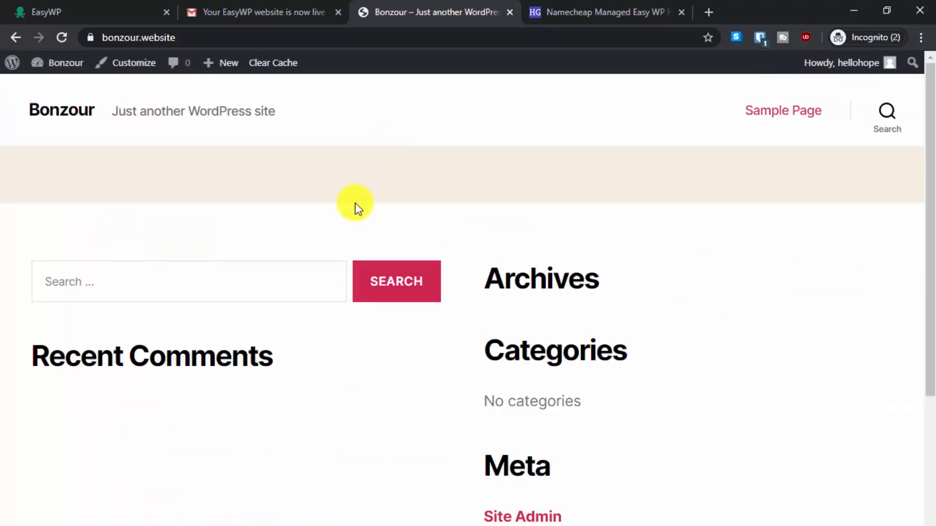
scroll(303, 294, "down", 1)
scroll(280, 318, "up", 1)
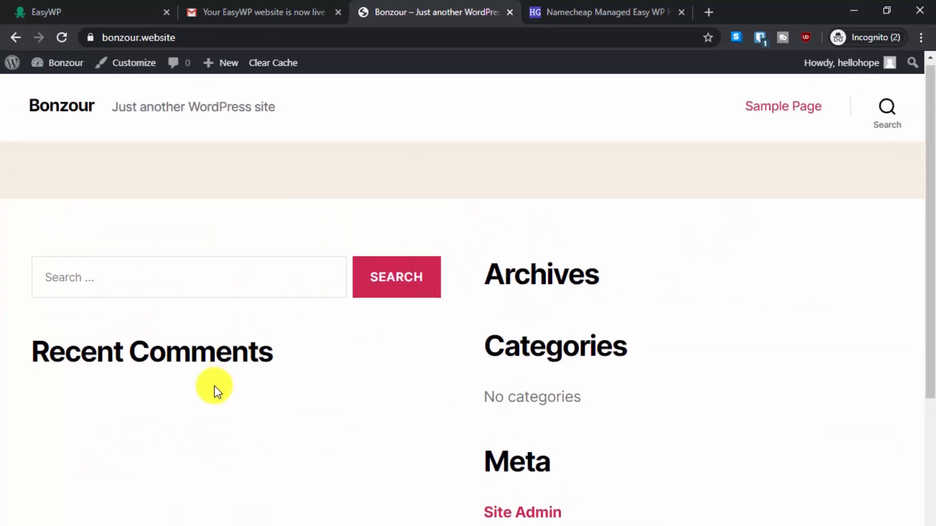
scroll(214, 386, "down", 4)
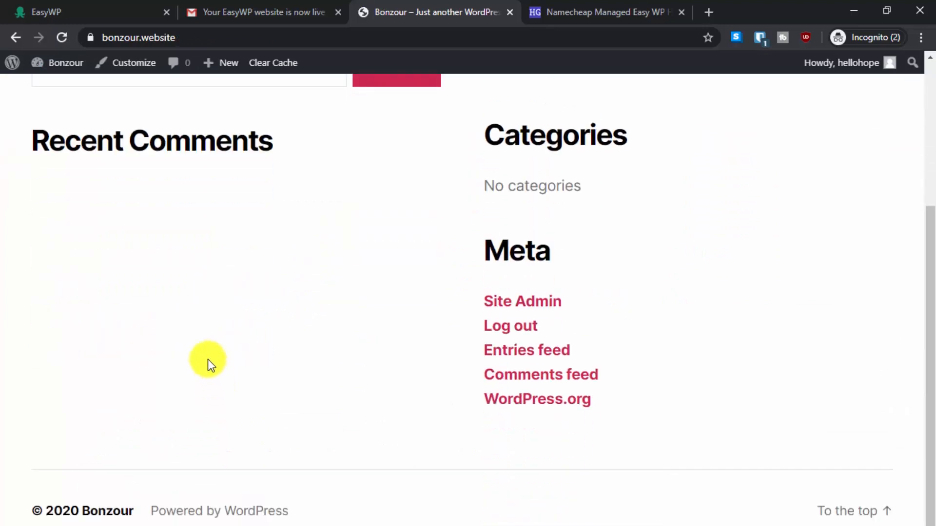
- Return to the EasyWP backups of the Bonzour site and restore the Demo backup
left_click(98, 7)
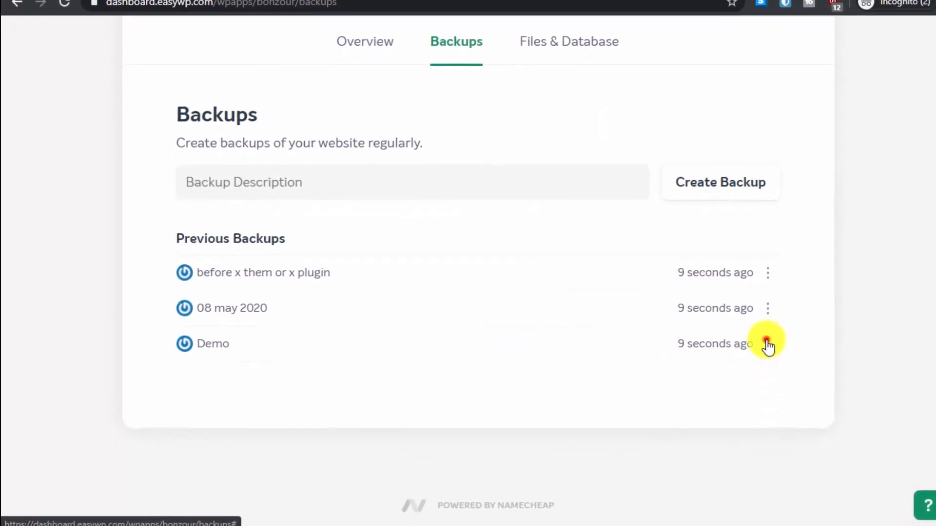
left_click(742, 369)
left_click(665, 507)
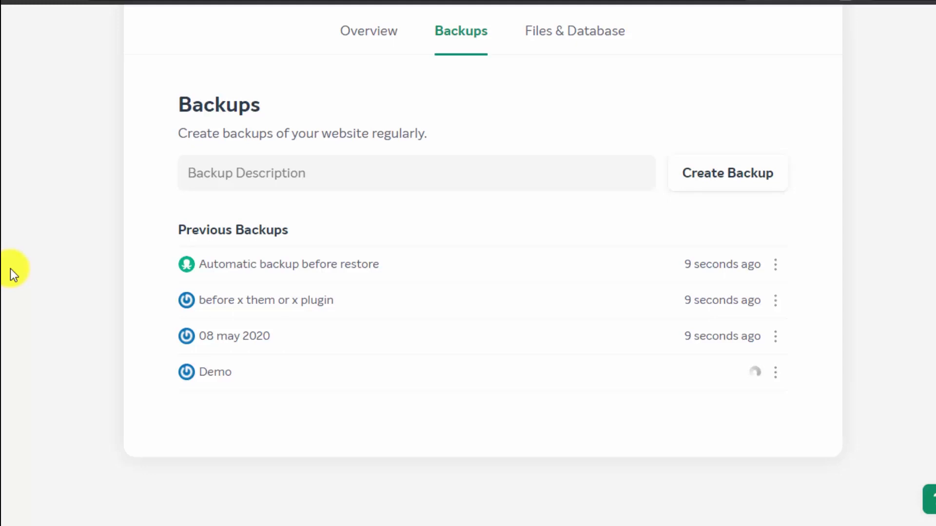
- Download both the files and the database of the "08 may 2020" backup
scroll(773, 282, "down", 1)
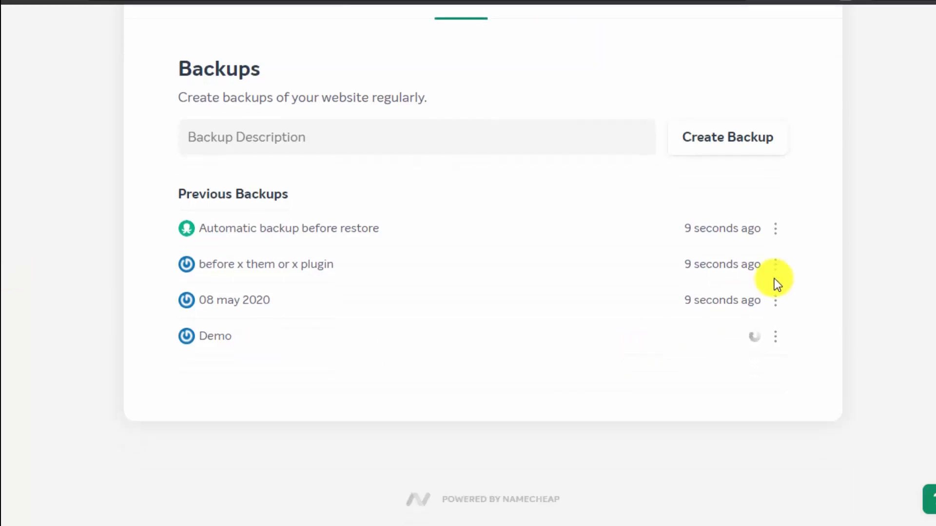
left_click(774, 303)
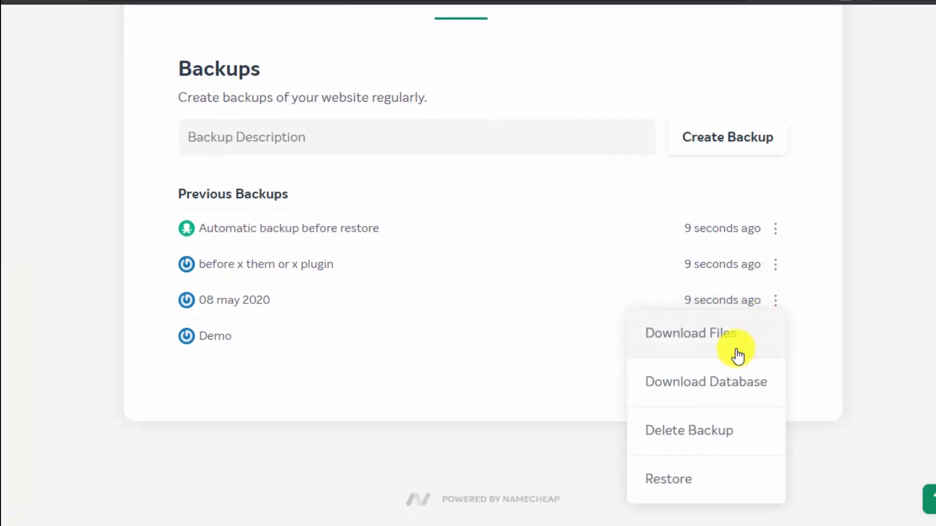
left_click(670, 349)
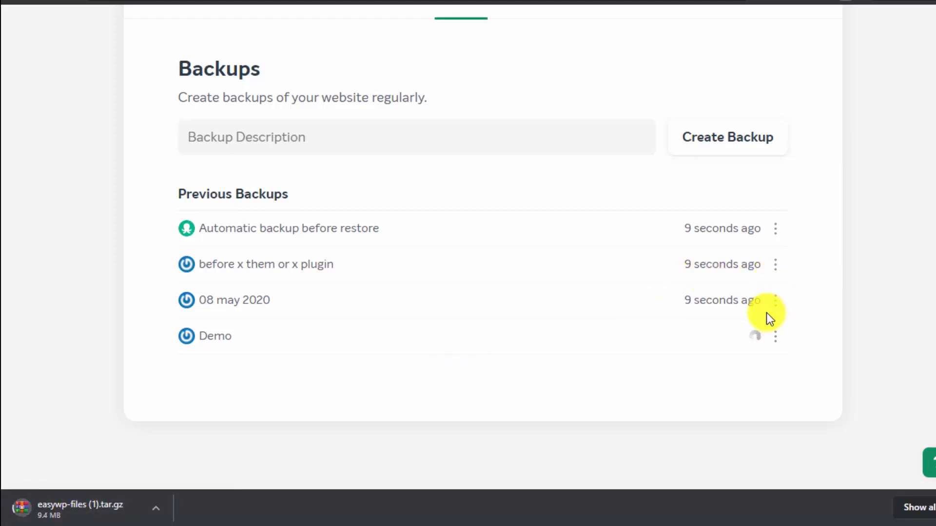
left_click(774, 303)
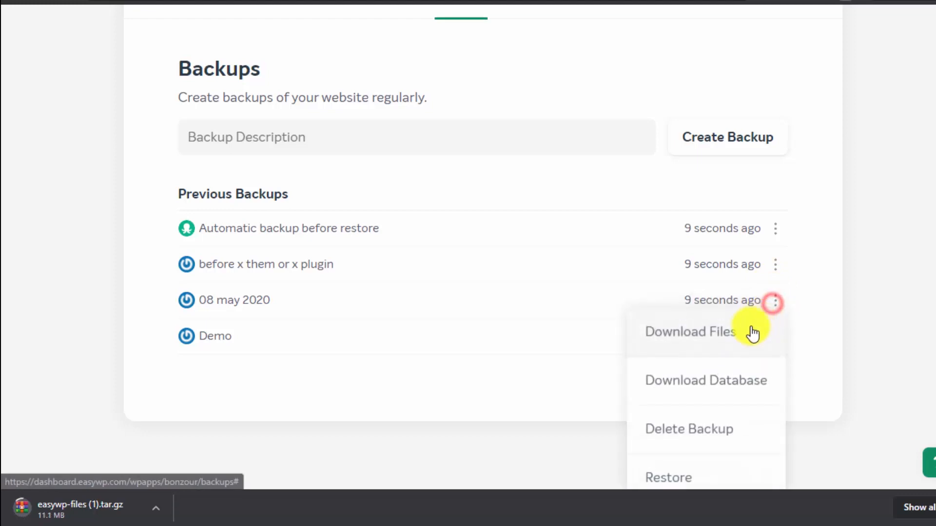
left_click(685, 386)
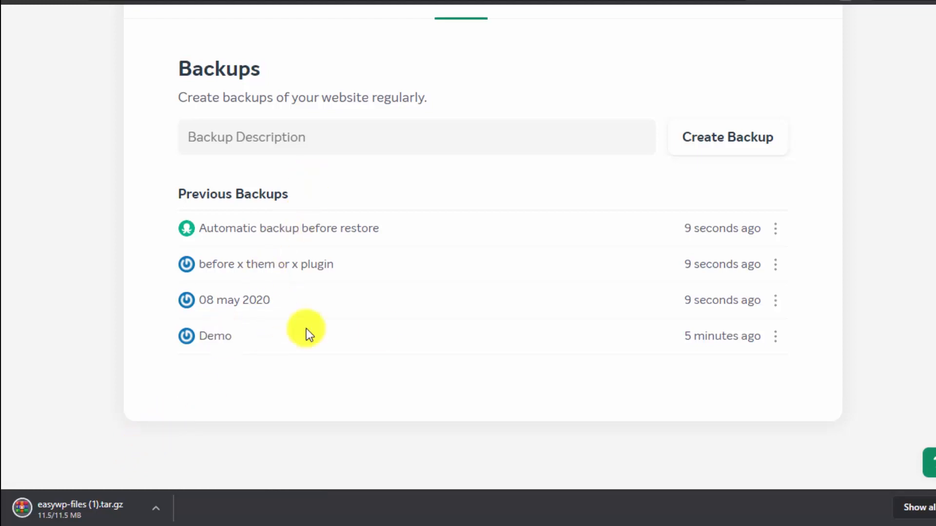
- Reload the Bonzour homepage and check it for the "Hello world!" post after the restore
scroll(574, 369, "up", 4)
scroll(574, 369, "down", 5)
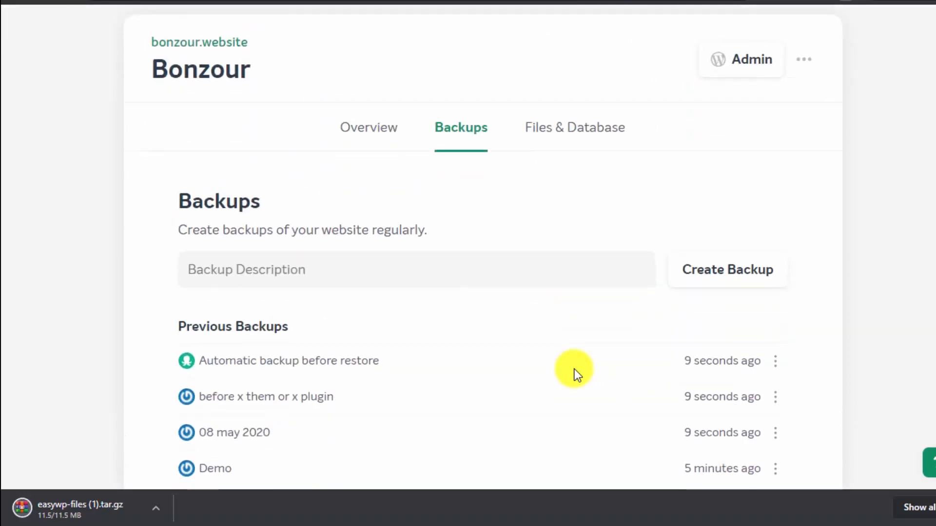
scroll(574, 370, "up", 2)
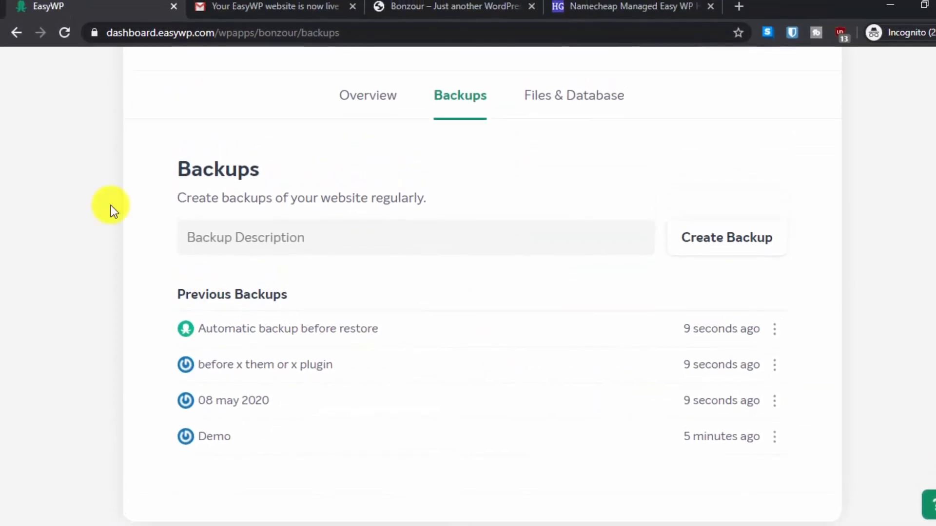
left_click(449, 6)
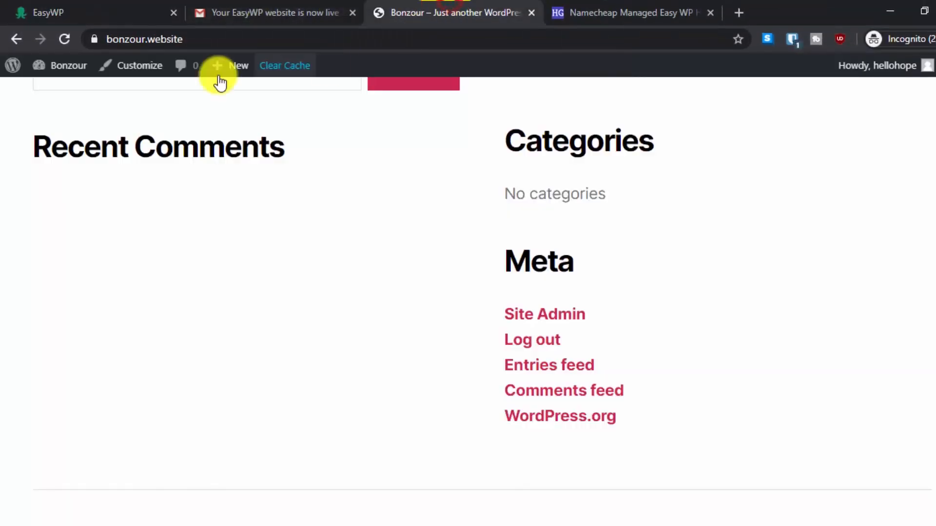
left_click(59, 40)
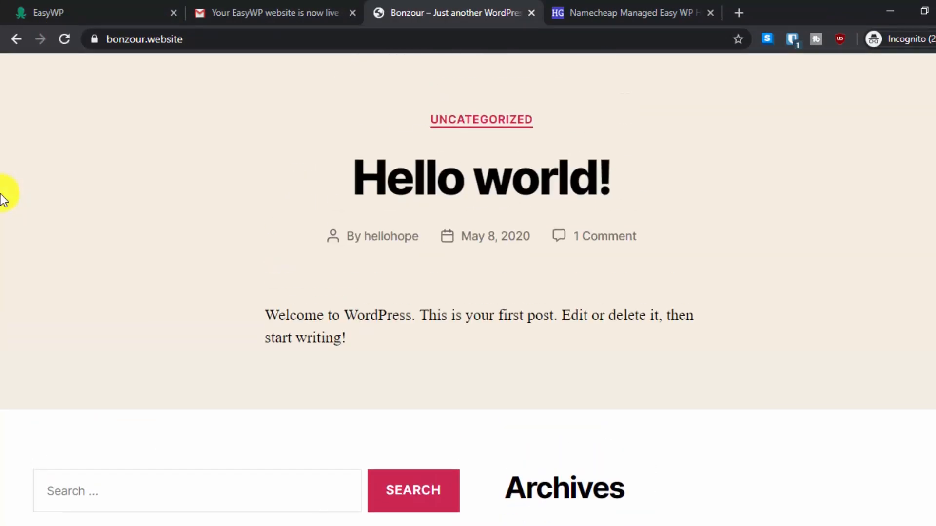
scroll(338, 209, "up", 5)
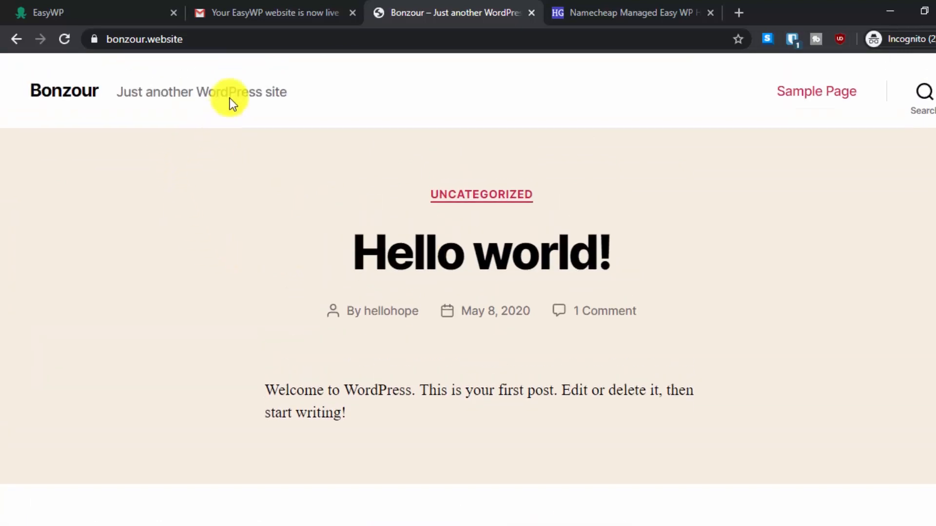
- Log in to the WordPress dashboard from the EasyWP email with the saved username and password, remembering the login, and open all posts
left_click(289, 39)
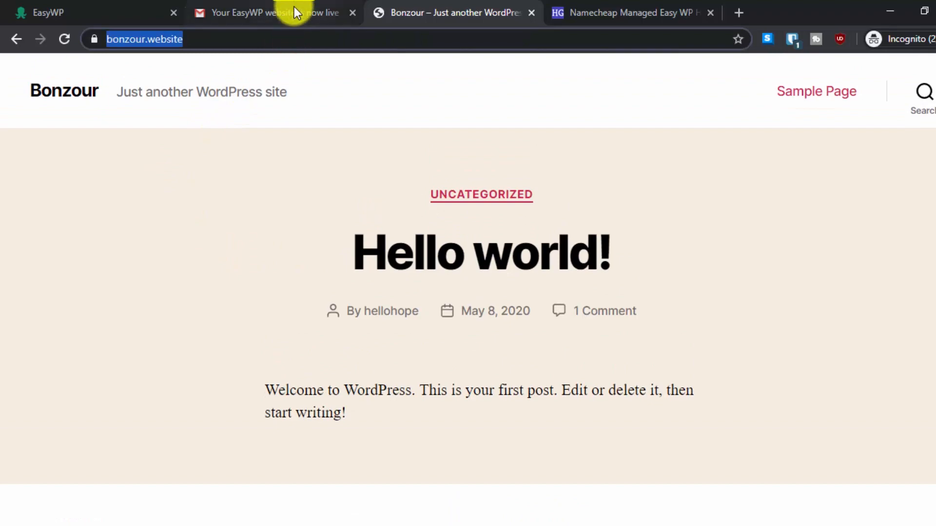
left_click(312, 7)
left_click(491, 390)
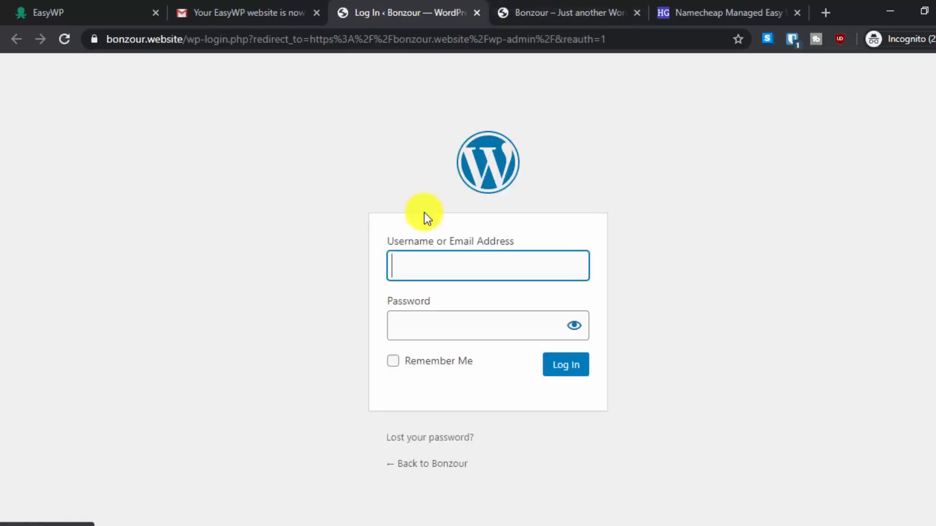
left_click(791, 39)
left_click(638, 131)
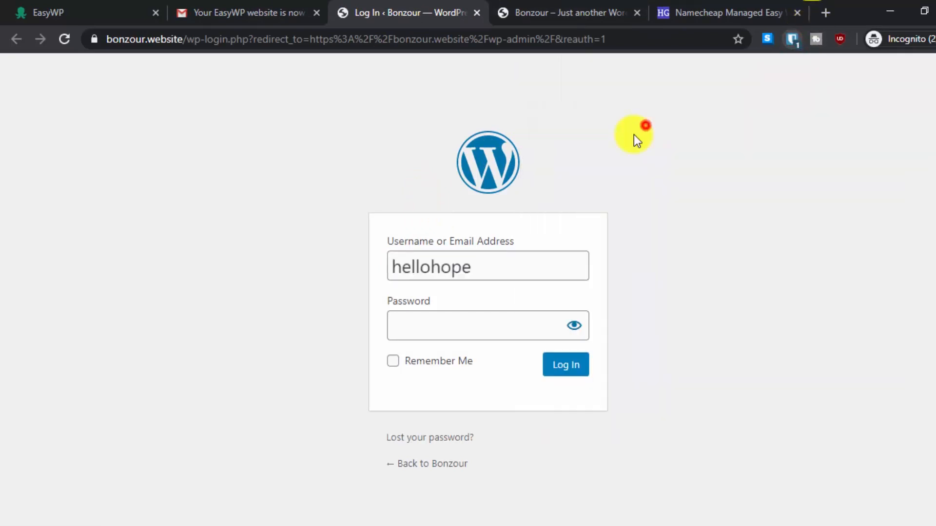
left_click(420, 362)
left_click(561, 363)
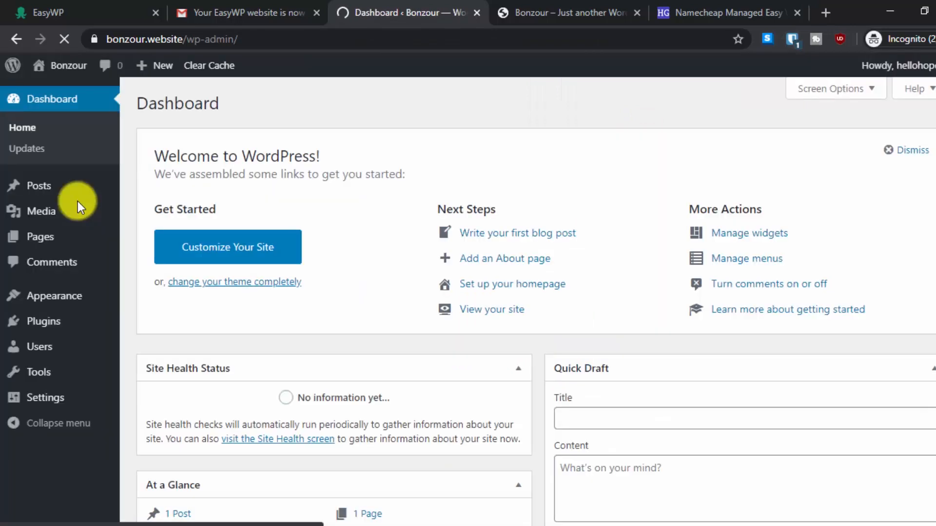
mouse_move(75, 190)
left_click(146, 193)
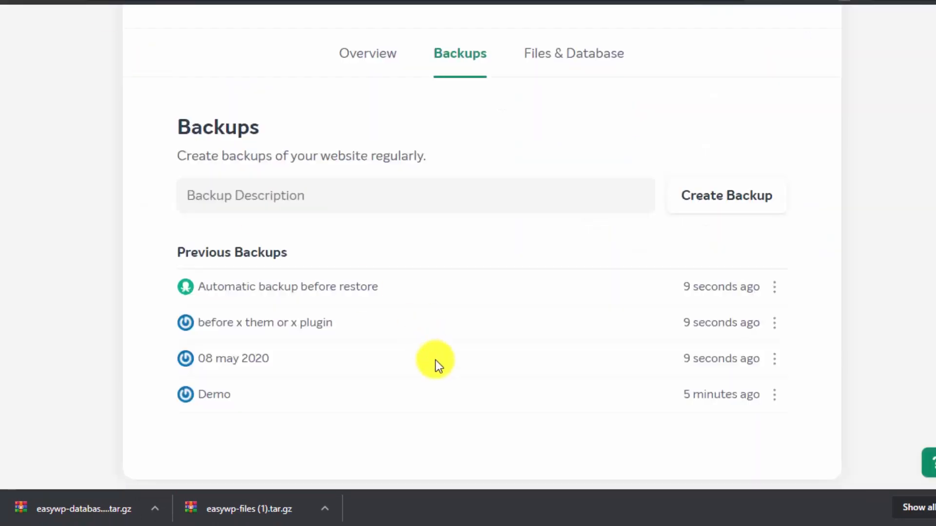
- Open the downloaded easywp-files (1).tar.gz archive from the EasyWP backups page, inspect its WordPress files, and close it
scroll(435, 360, "up", 3)
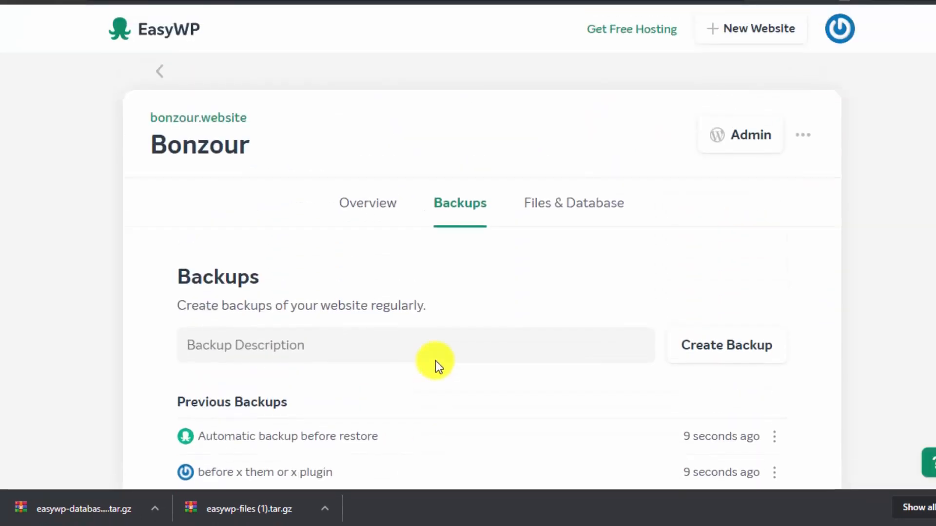
scroll(435, 361, "down", 3)
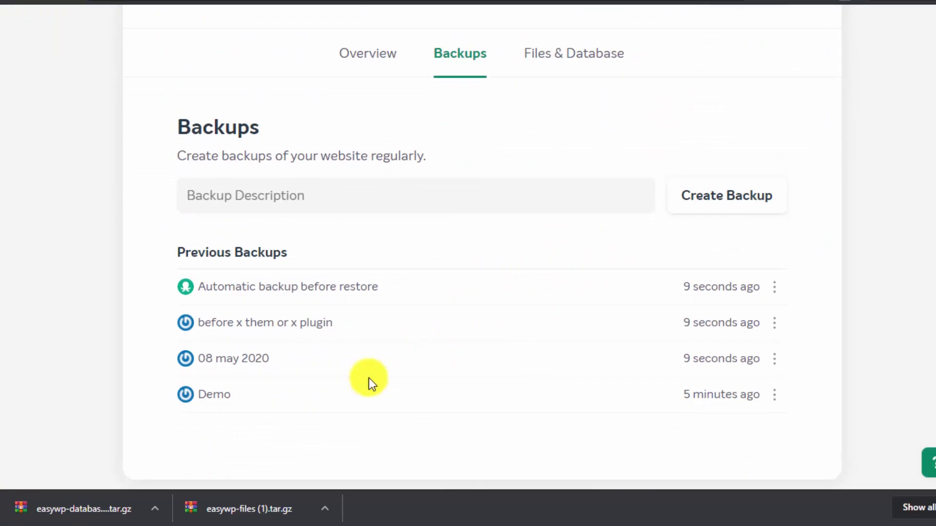
left_click(219, 516)
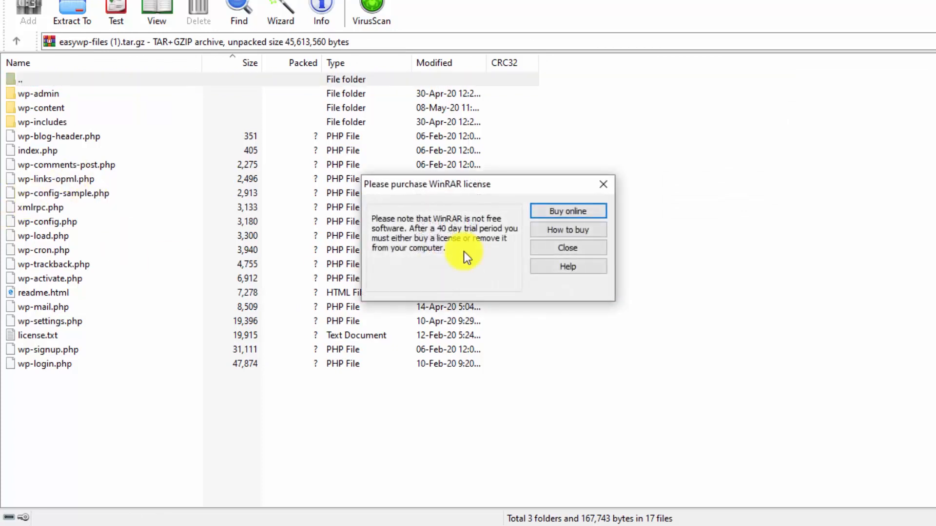
left_click(548, 250)
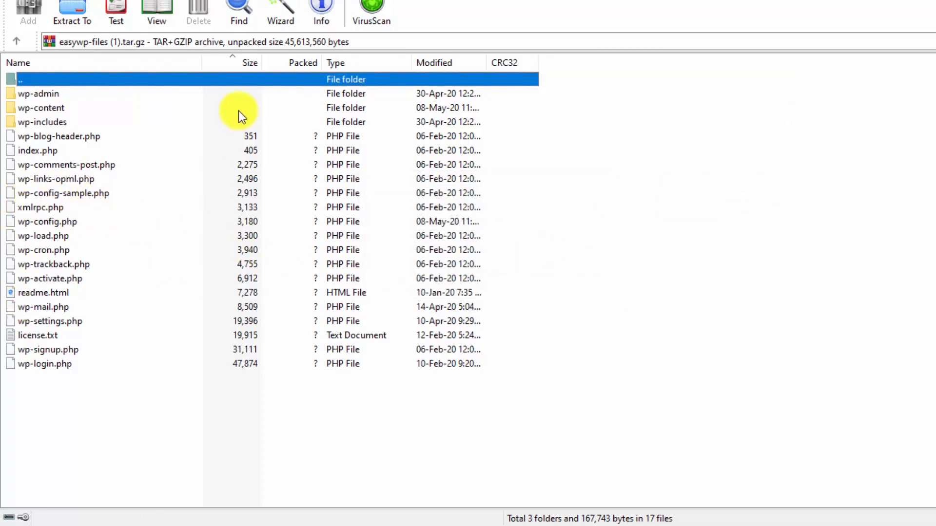
left_click(900, 9)
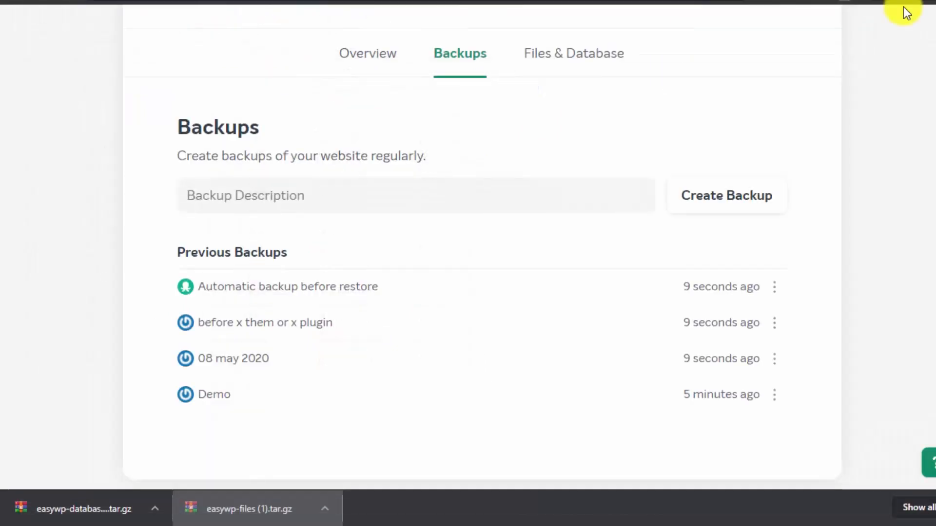
- Open the downloaded easywp-database (1).tar.gz archive, inspect its SQL file, and close it
left_click(103, 500)
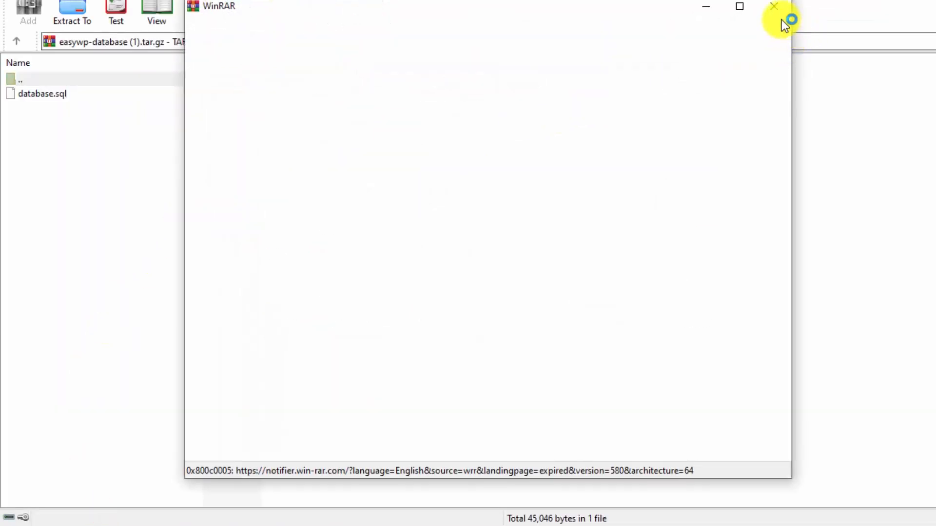
left_click(771, 7)
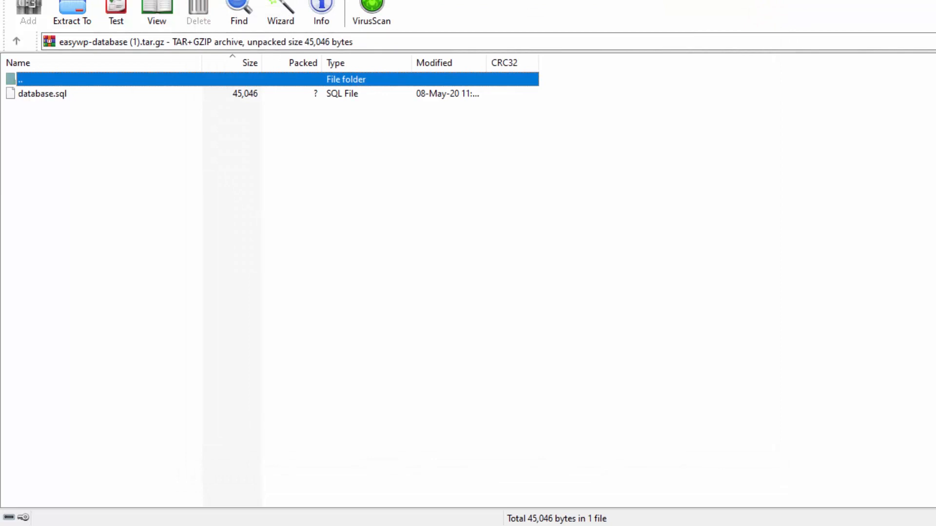
left_click(930, 1)
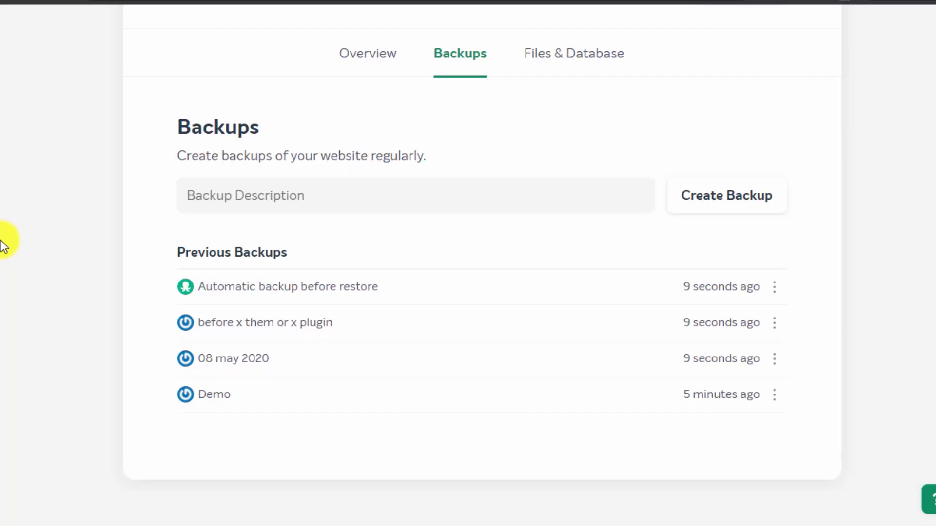
- Open the Bonzour site's Files & Database settings and read the SFTP Access description
scroll(5, 246, "up", 2)
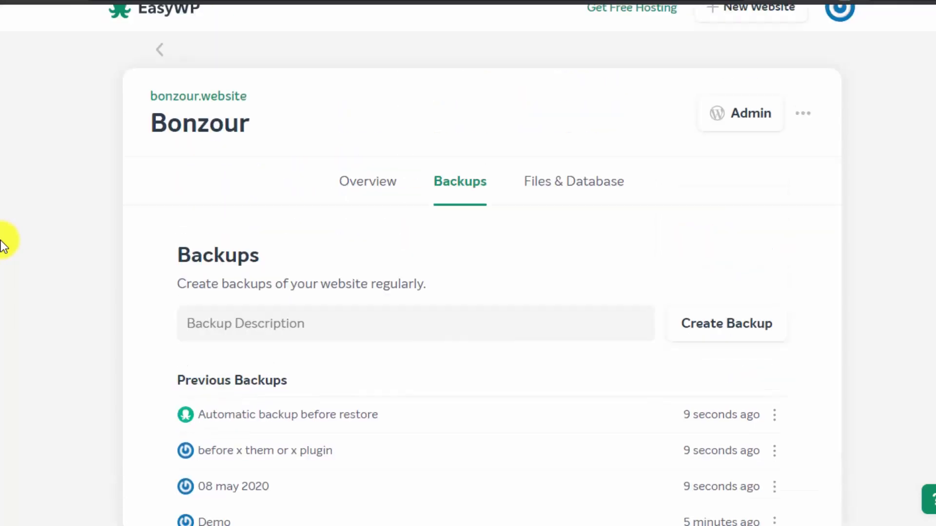
scroll(59, 229, "down", 1)
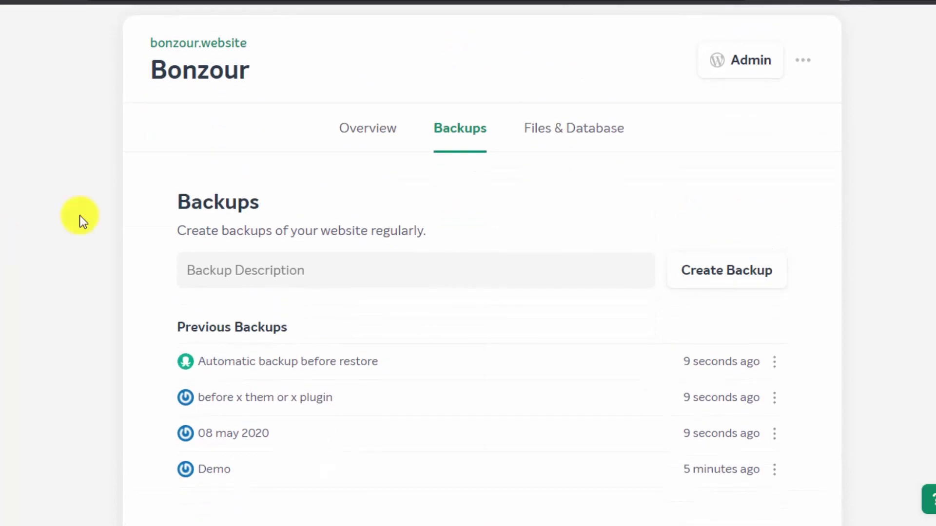
left_click(602, 129)
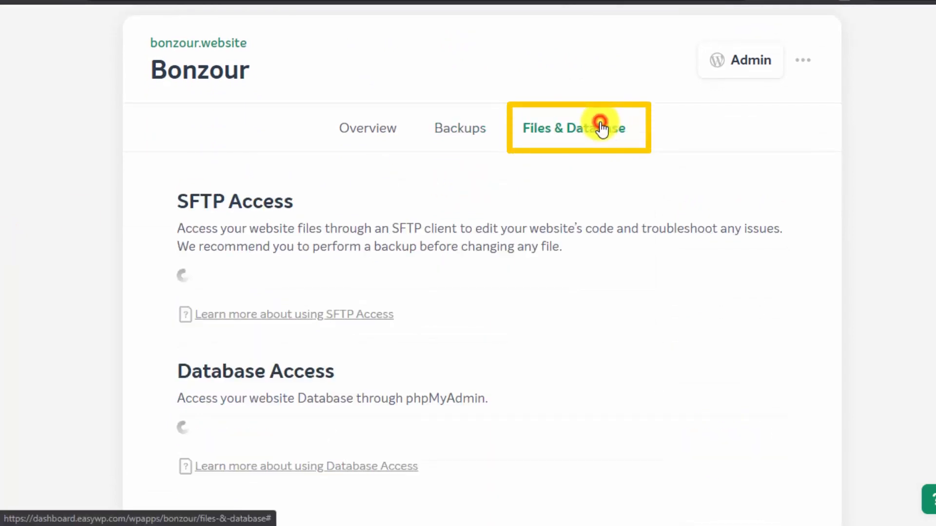
scroll(571, 273, "down", 2)
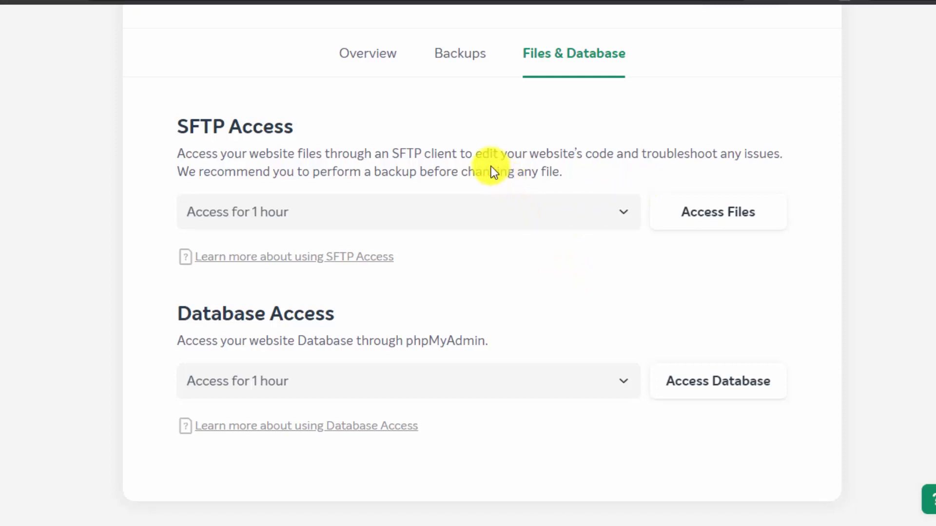
left_click_drag(181, 117, 263, 124)
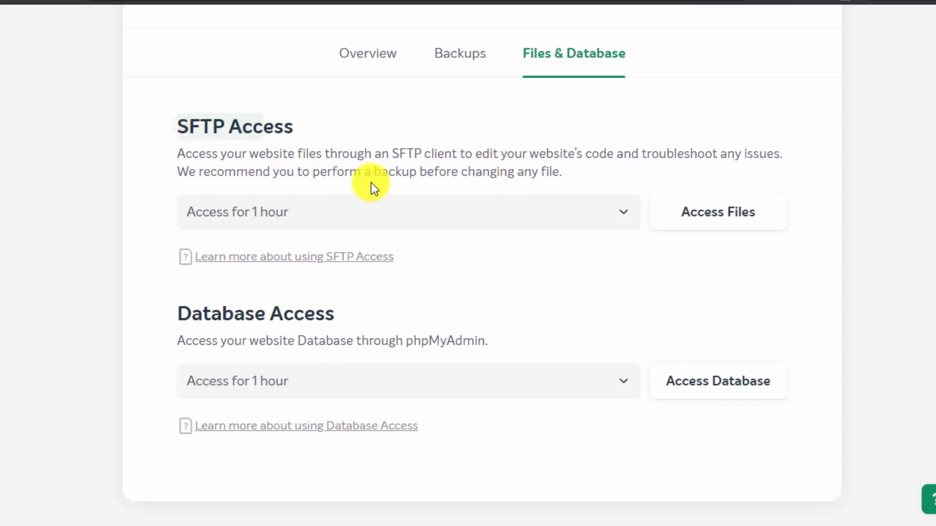
left_click(437, 148)
- Grant SFTP access to the website files for 1 hour and look over the generated server details
left_click(387, 205)
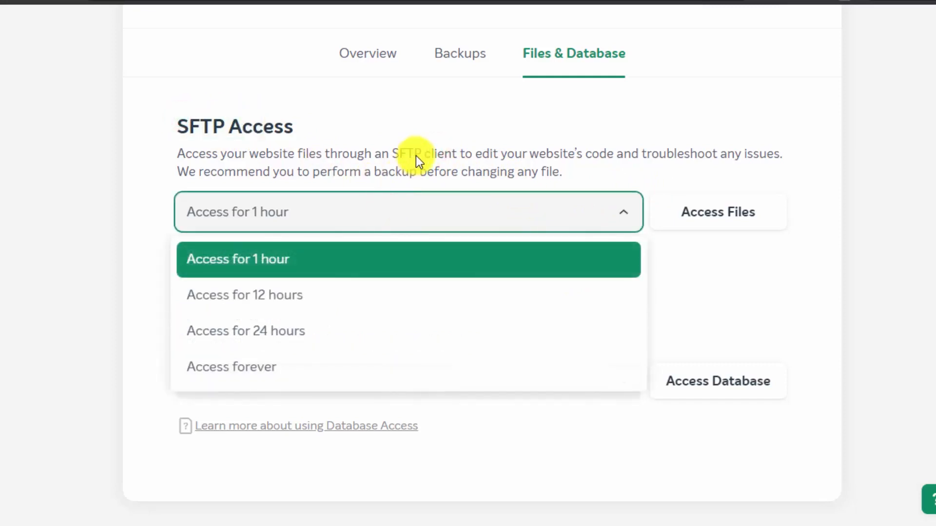
scroll(363, 321, "down", 2)
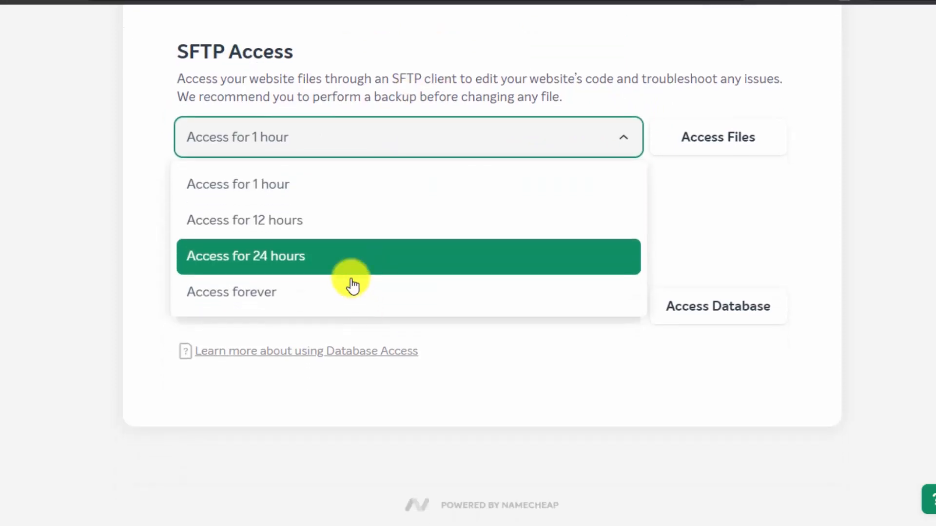
left_click(363, 194)
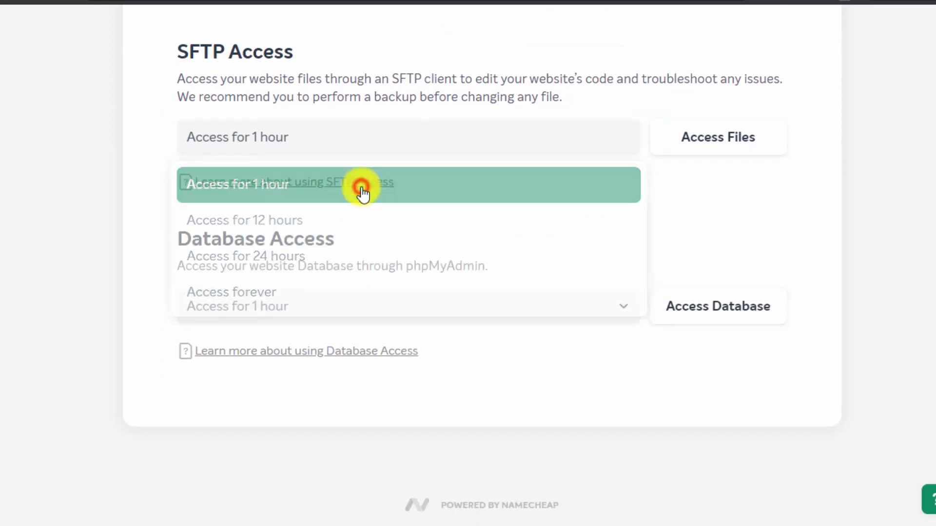
left_click(688, 150)
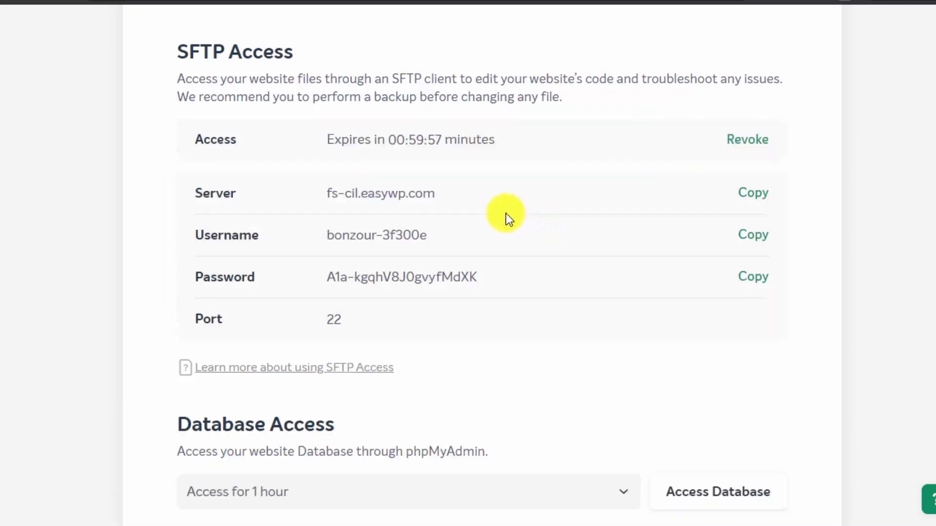
left_click_drag(443, 194, 297, 192)
left_click(357, 227)
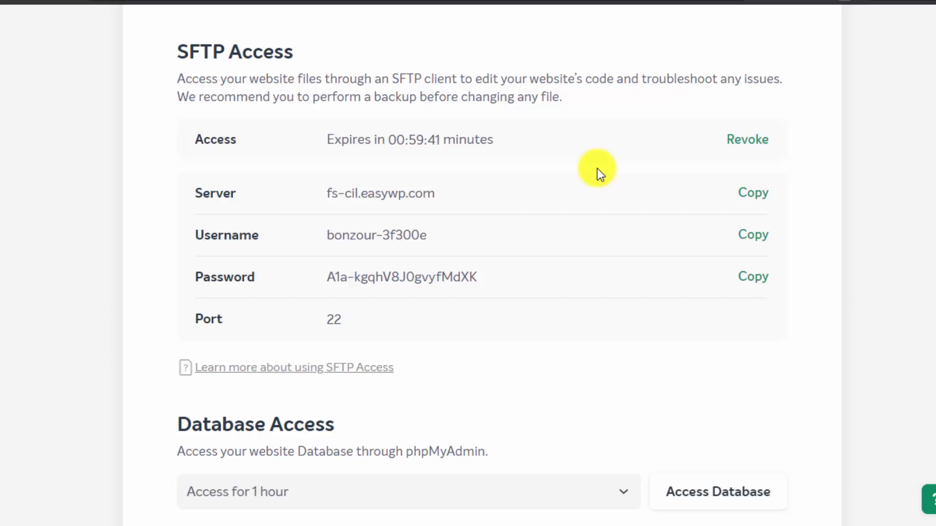
- Grant phpMyAdmin database access for 1 hour and look over the generated login details
scroll(550, 272, "down", 4)
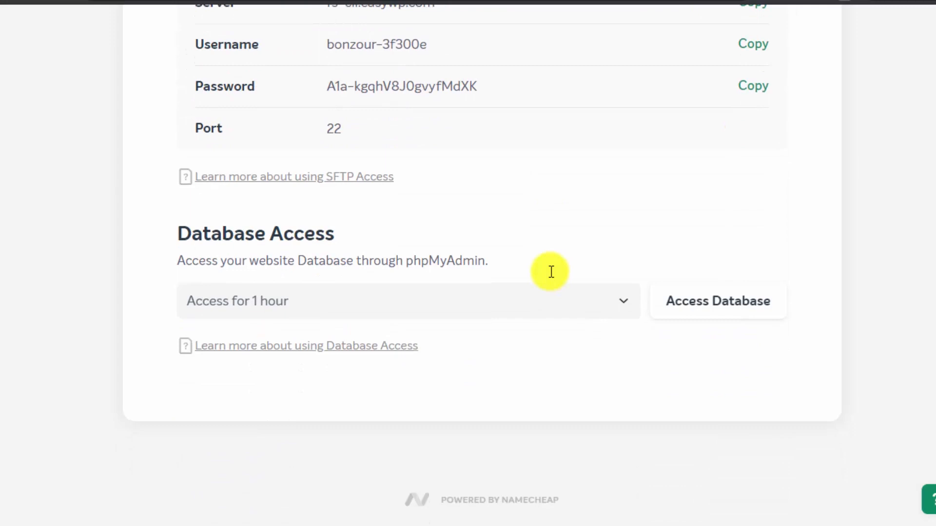
left_click(407, 291)
left_click(422, 347)
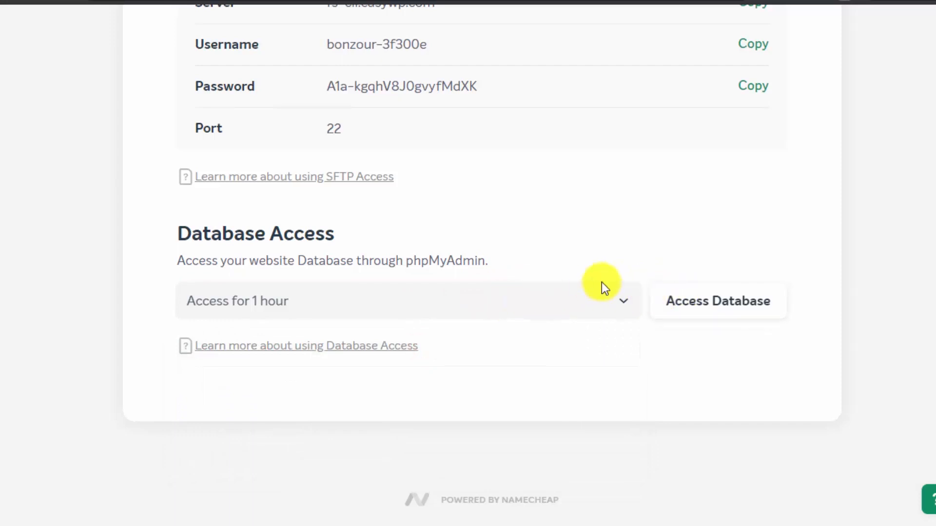
left_click(694, 297)
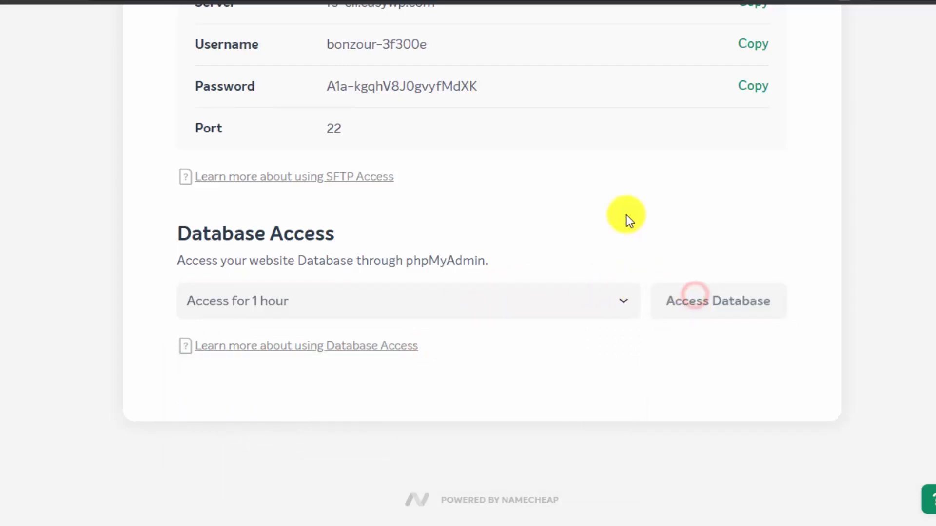
scroll(585, 195, "up", 2)
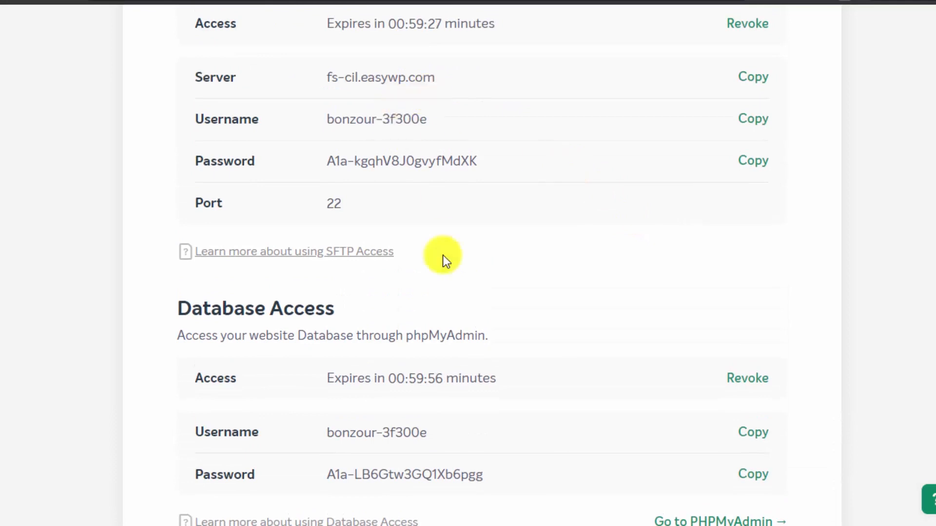
scroll(443, 255, "down", 3)
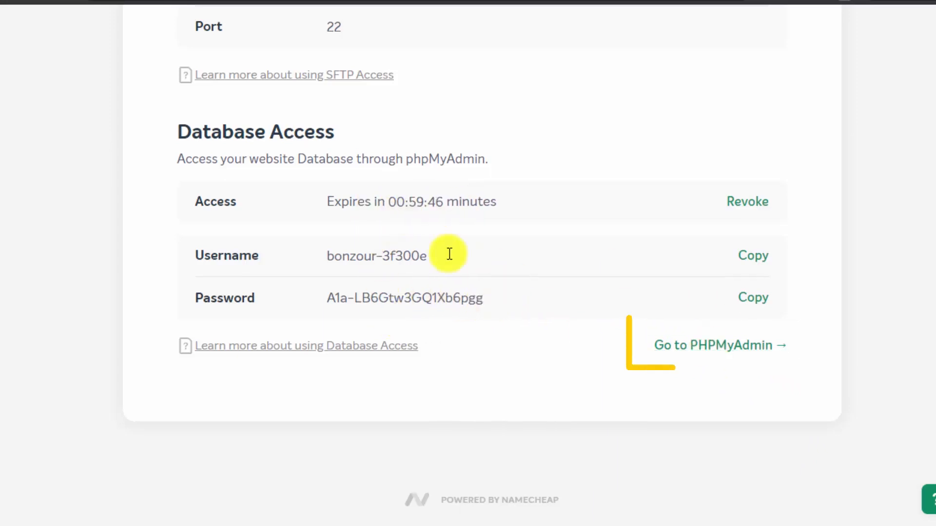
- Open phpMyAdmin and log in with the database username and database password copied from the EasyWP Database Access details
left_click(688, 352)
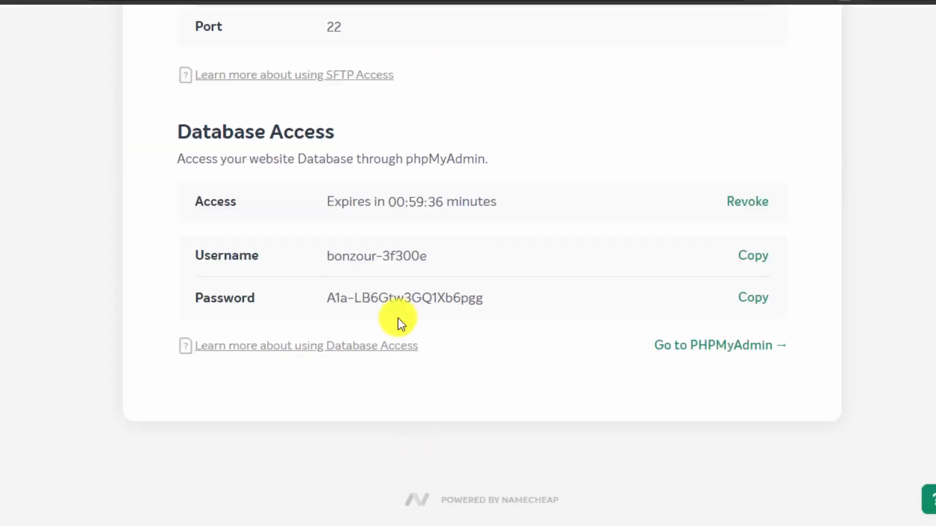
left_click(752, 256)
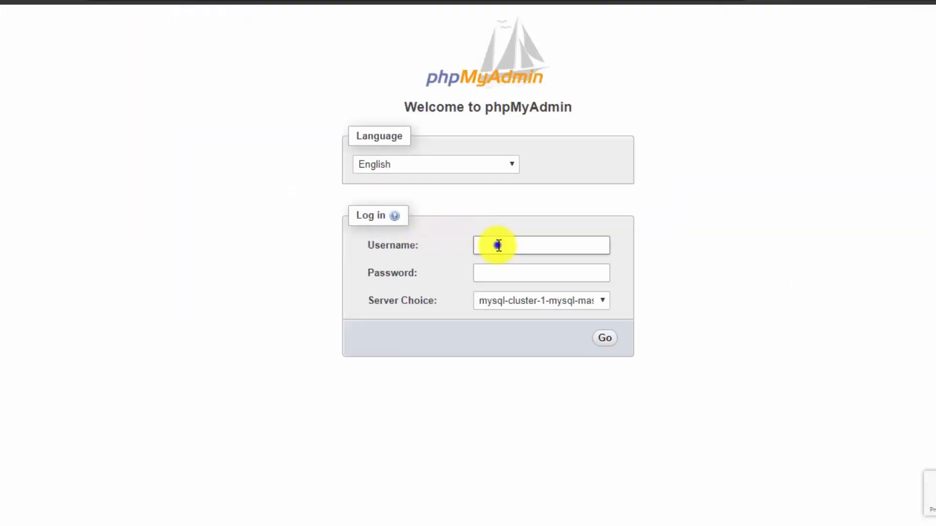
right_click(497, 246)
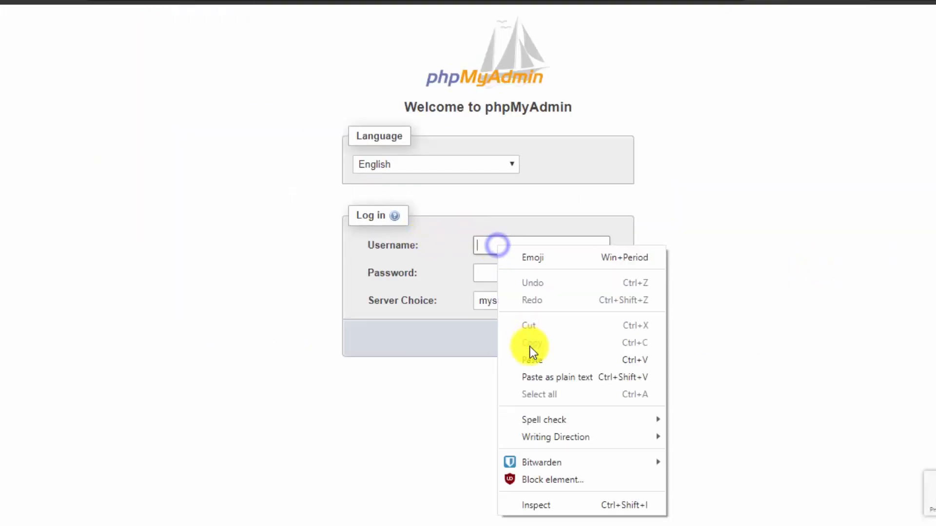
left_click(531, 359)
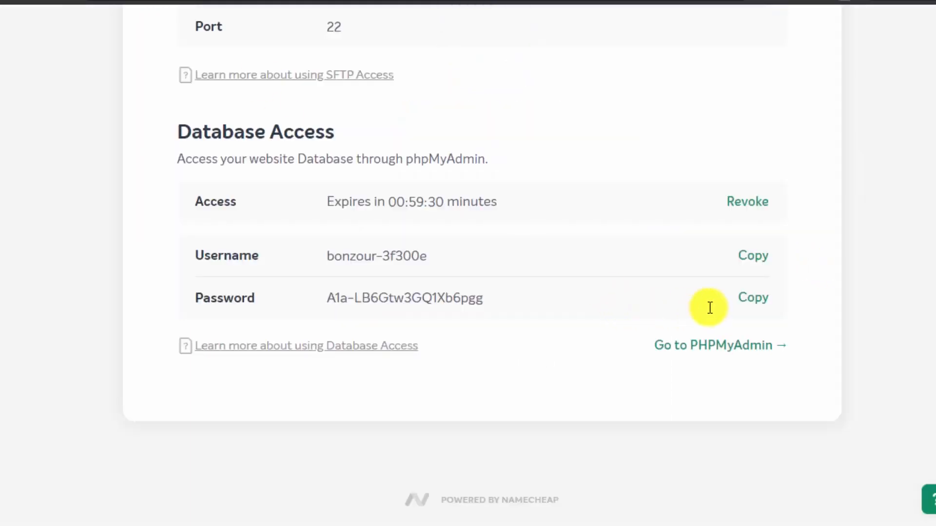
left_click(753, 297)
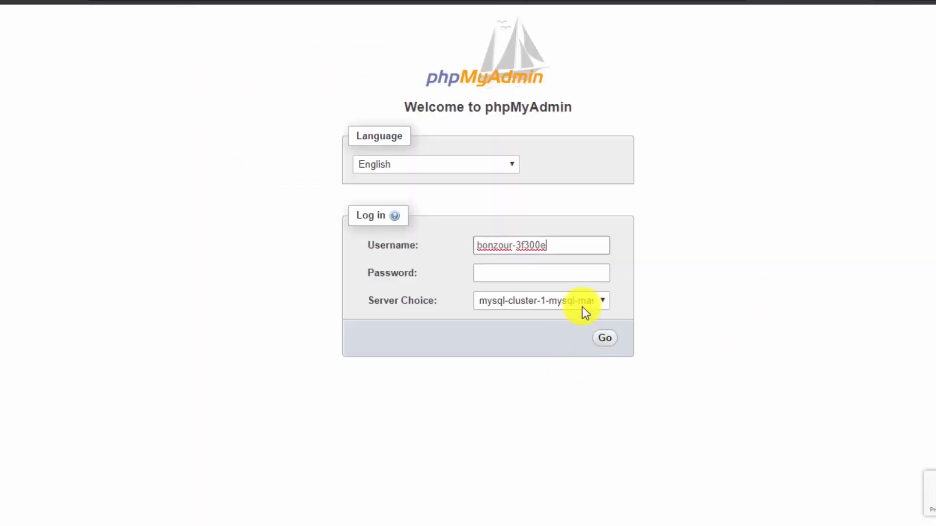
left_click(584, 274)
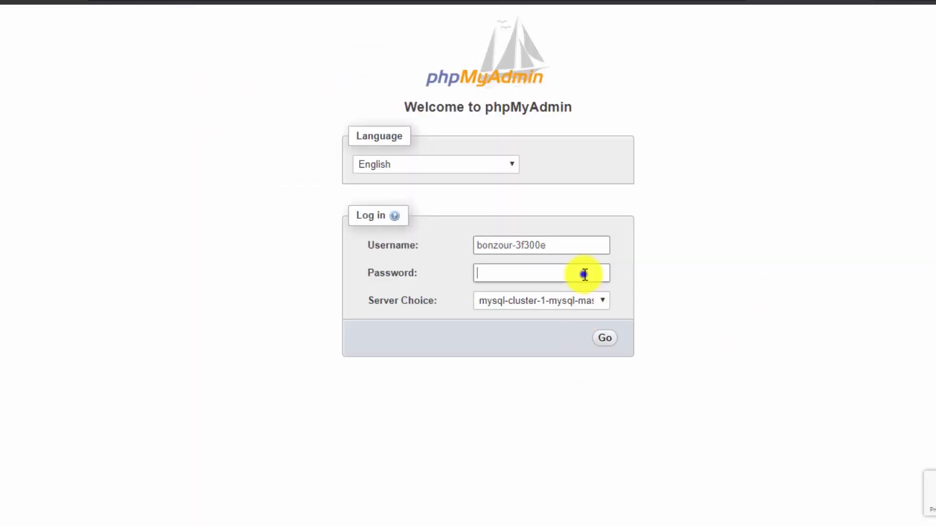
right_click(585, 274)
left_click(644, 121)
left_click(600, 342)
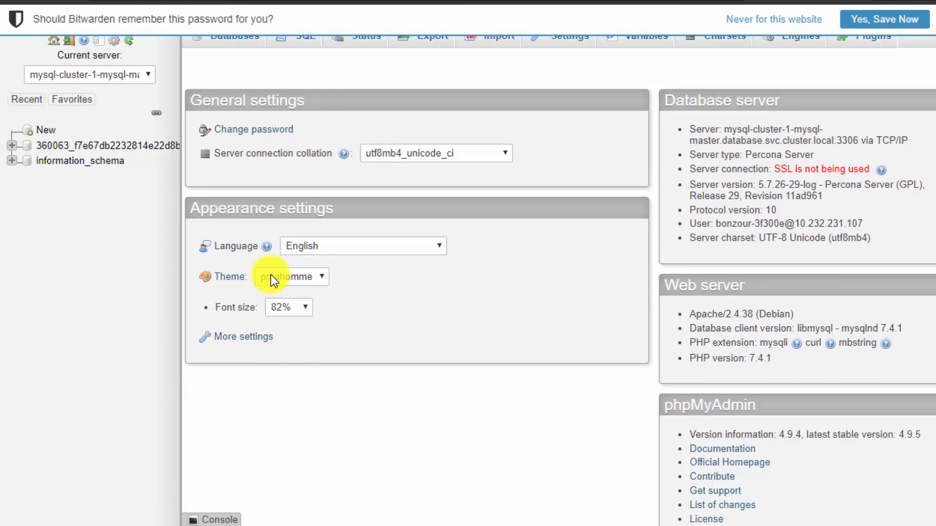
- Expand the WordPress database, browse its wp_commentmeta table, and close the password-saving prompt
left_click(12, 145)
left_click(96, 174)
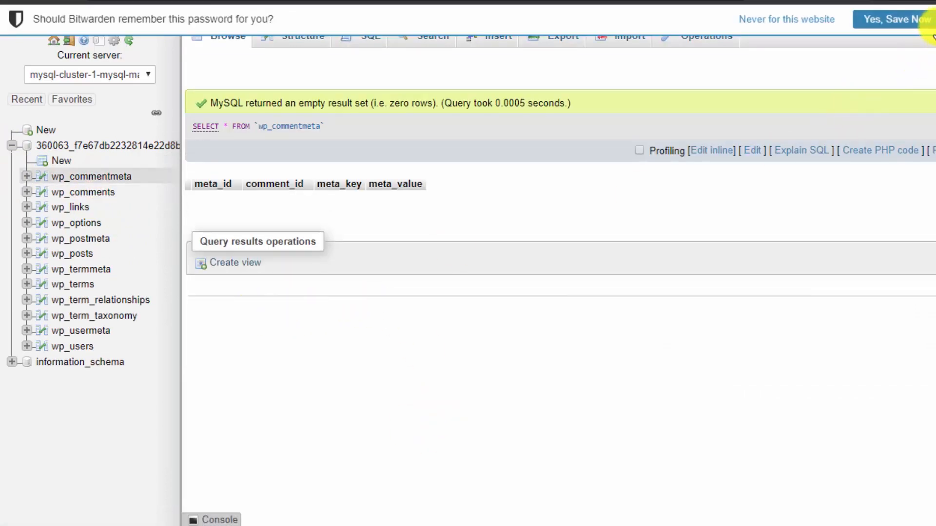
left_click(917, 19)
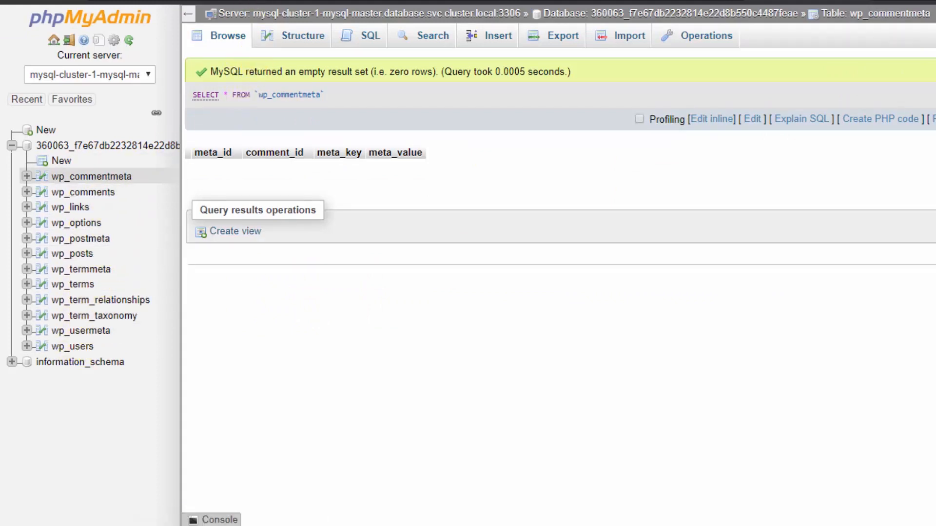
- Return to the EasyWP Files & Database settings and revoke both the database access and the SFTP access
left_click(73, 1)
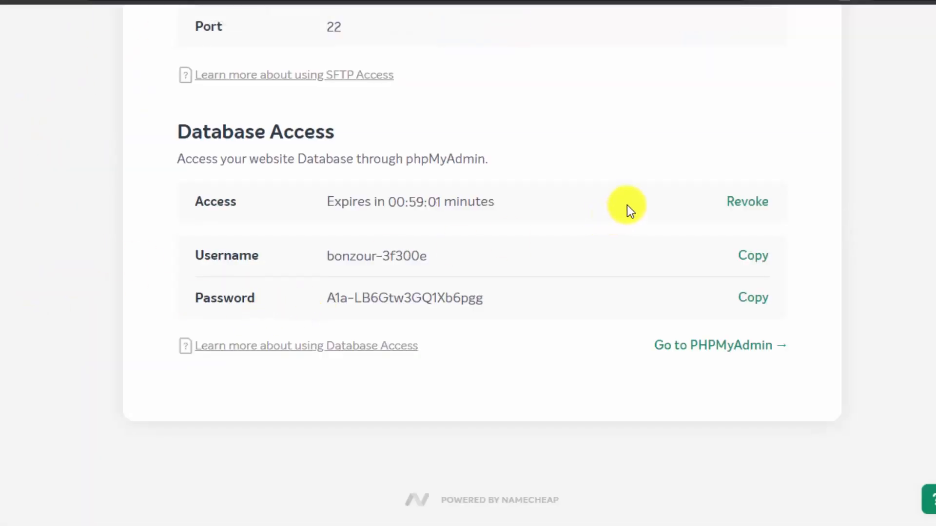
left_click(746, 202)
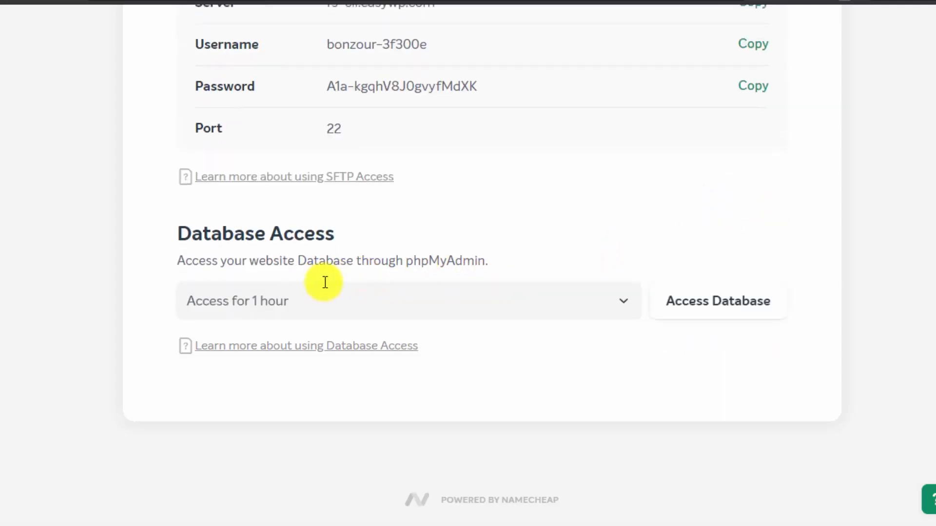
scroll(484, 235, "up", 4)
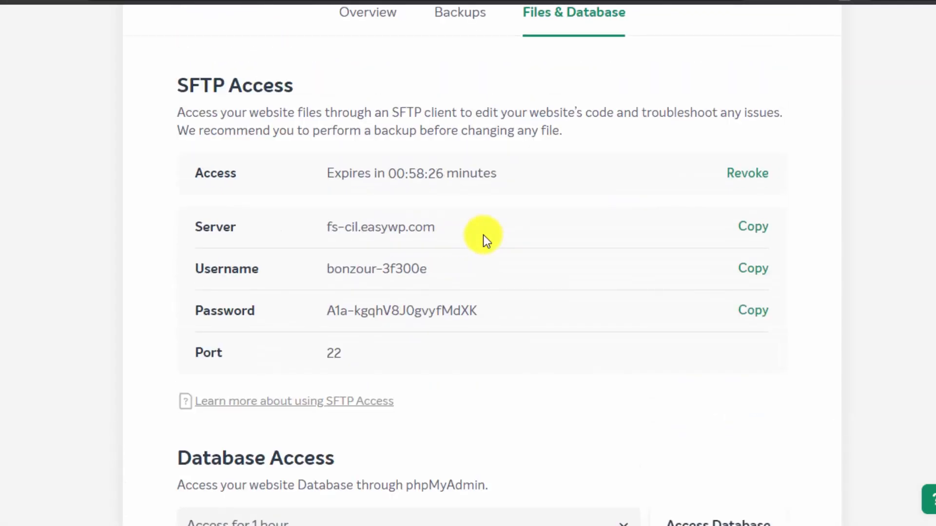
scroll(485, 235, "down", 3)
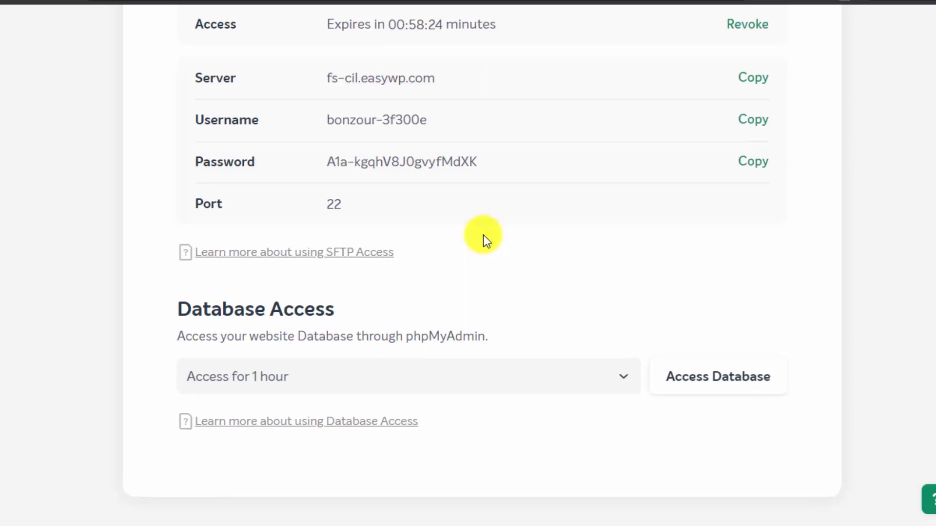
scroll(484, 235, "up", 2)
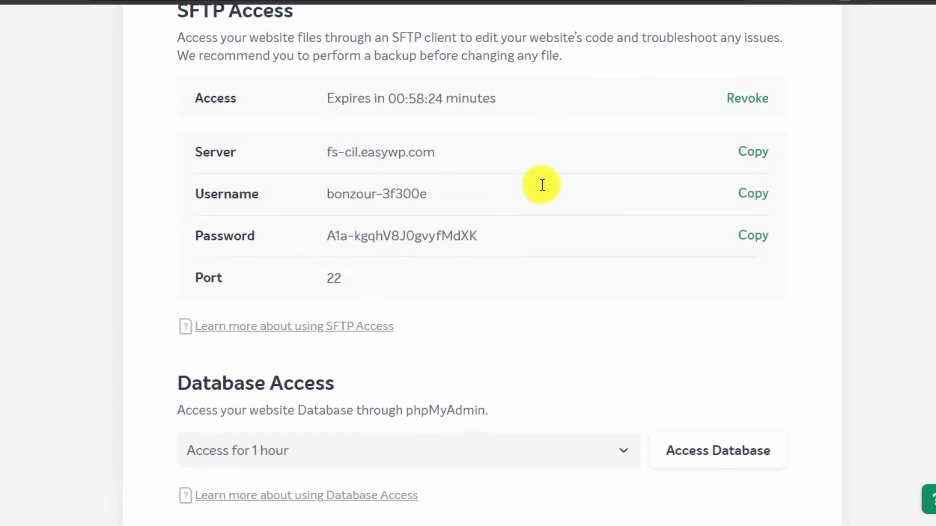
left_click(761, 96)
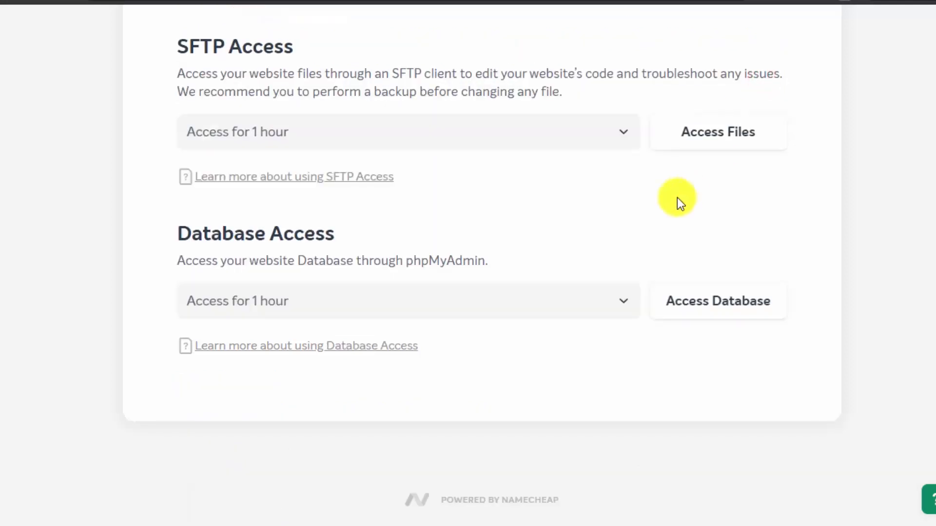
- Check the additional actions offered for the Bonzour website and close them without choosing any
scroll(677, 198, "up", 5)
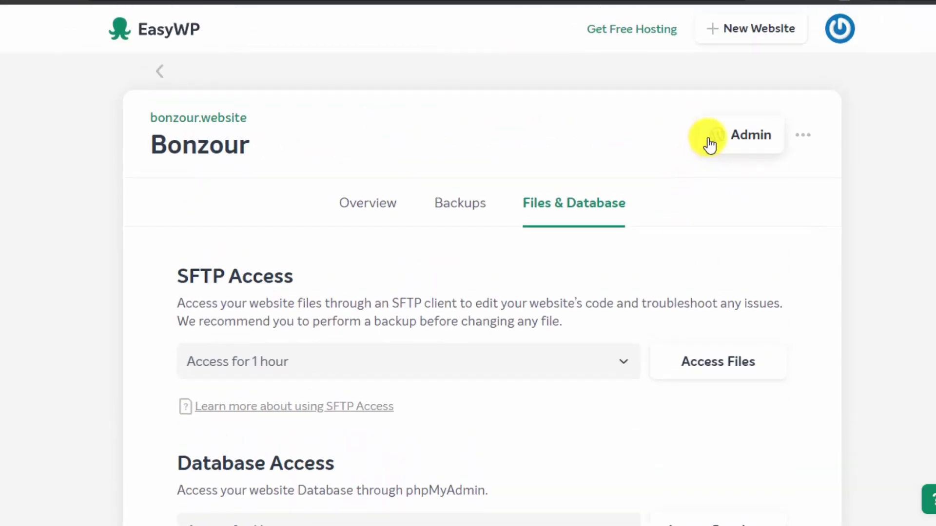
left_click(812, 139)
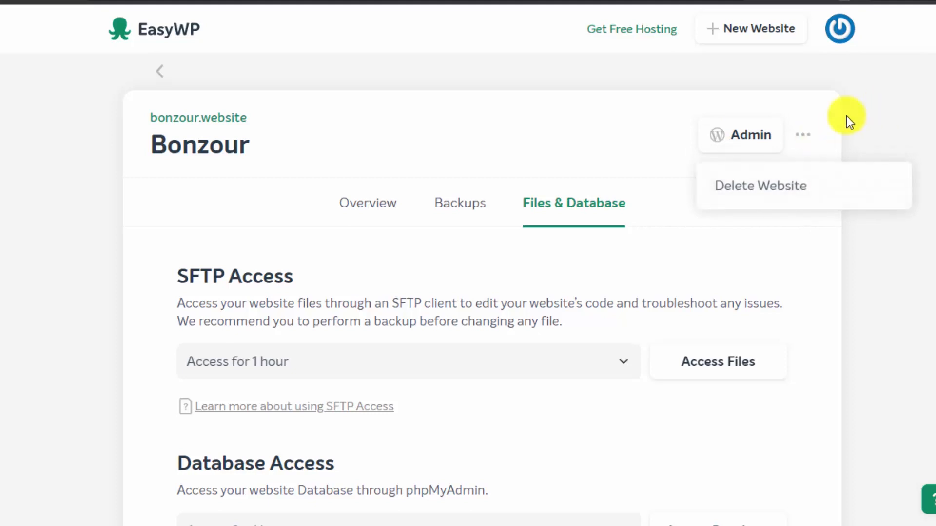
left_click(897, 215)
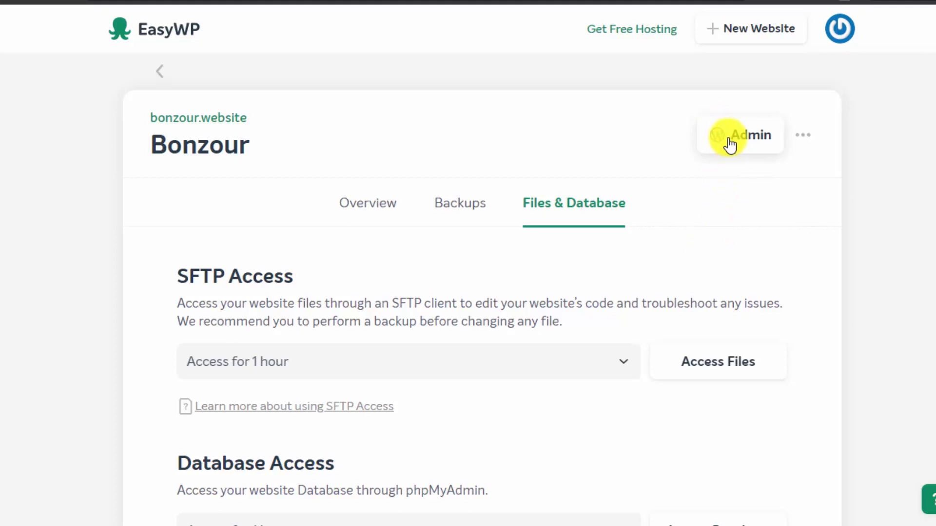
- Open the Bonzour site's WordPress admin dashboard from EasyWP and look over its widgets
left_click(729, 141)
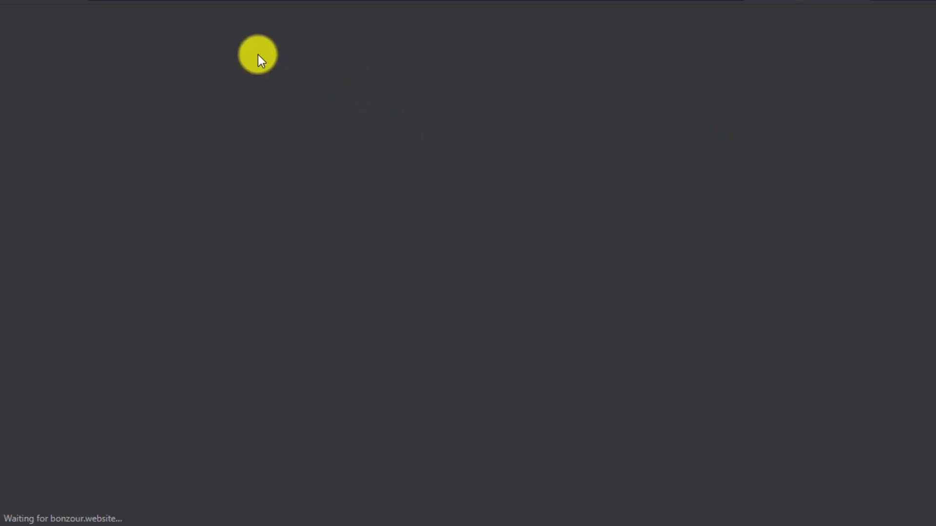
scroll(259, 56, "down", 3)
scroll(258, 56, "down", 3)
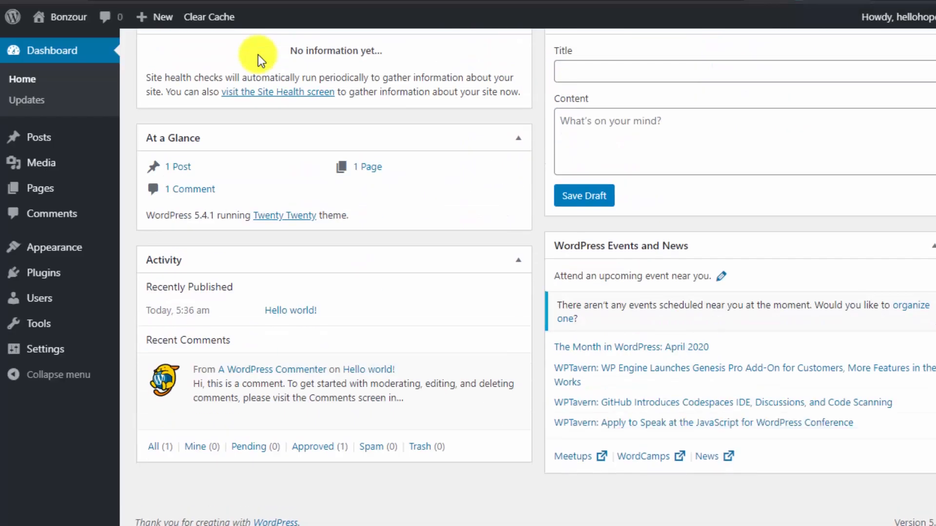
scroll(258, 55, "up", 6)
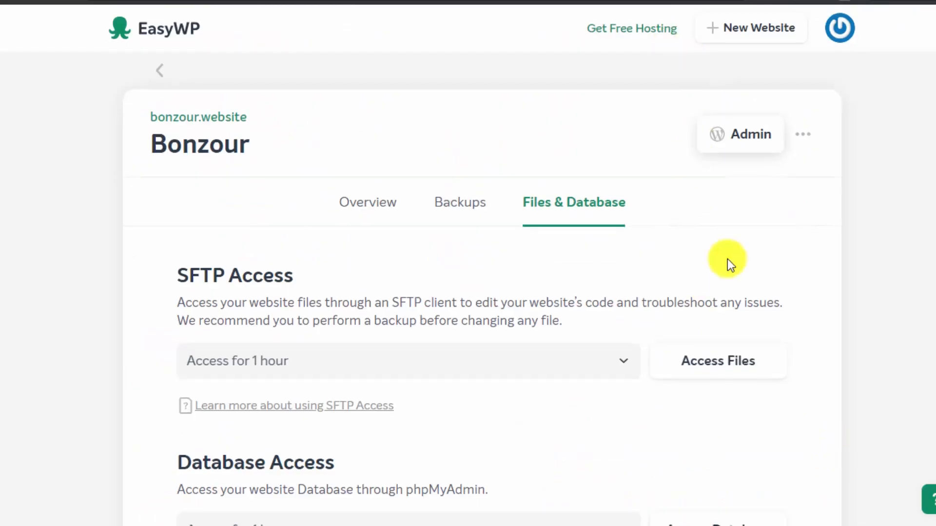
- Return to the Bonzour site in EasyWP, open its Overview, and review the website and subscription details
scroll(728, 259, "down", 3)
scroll(727, 259, "up", 3)
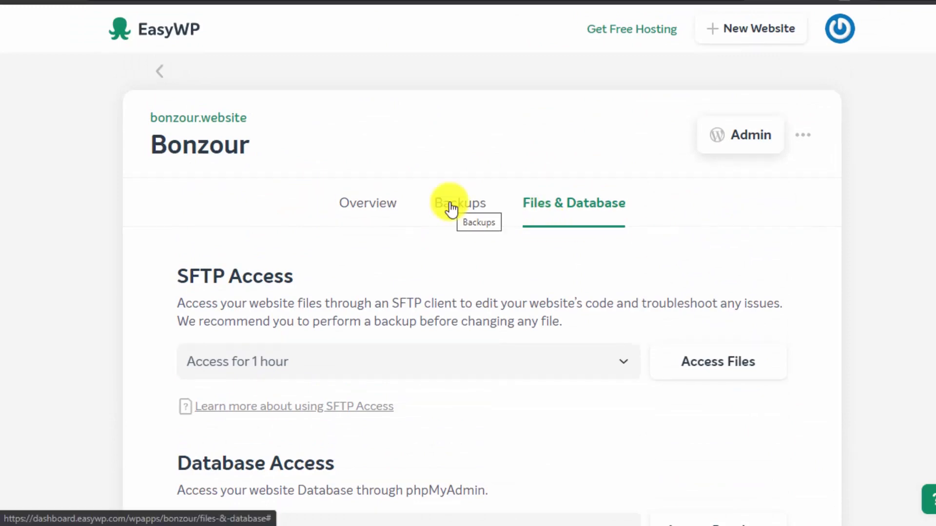
left_click(385, 203)
scroll(688, 222, "down", 6)
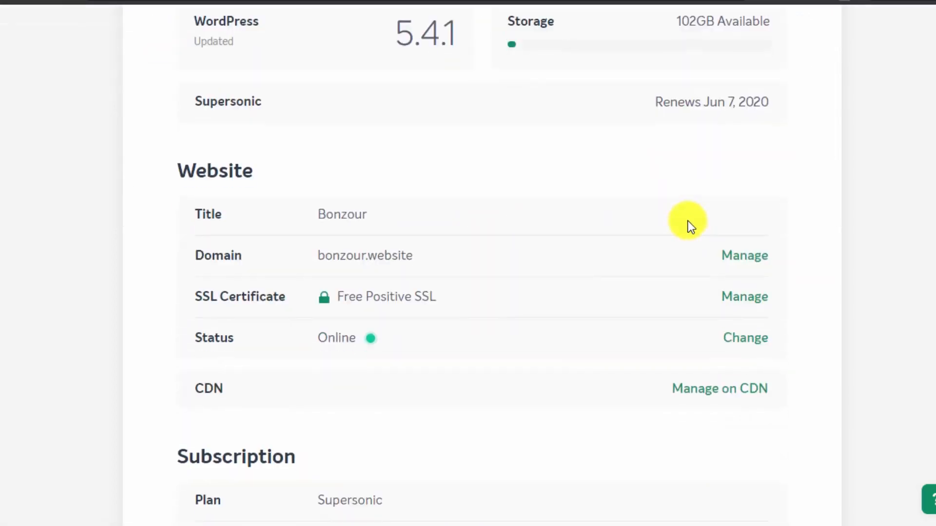
scroll(688, 222, "down", 5)
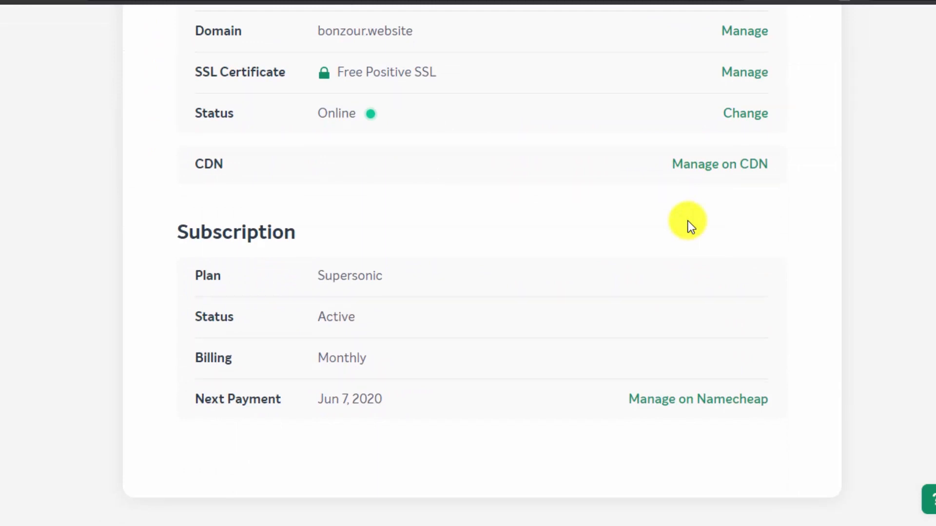
scroll(688, 222, "up", 5)
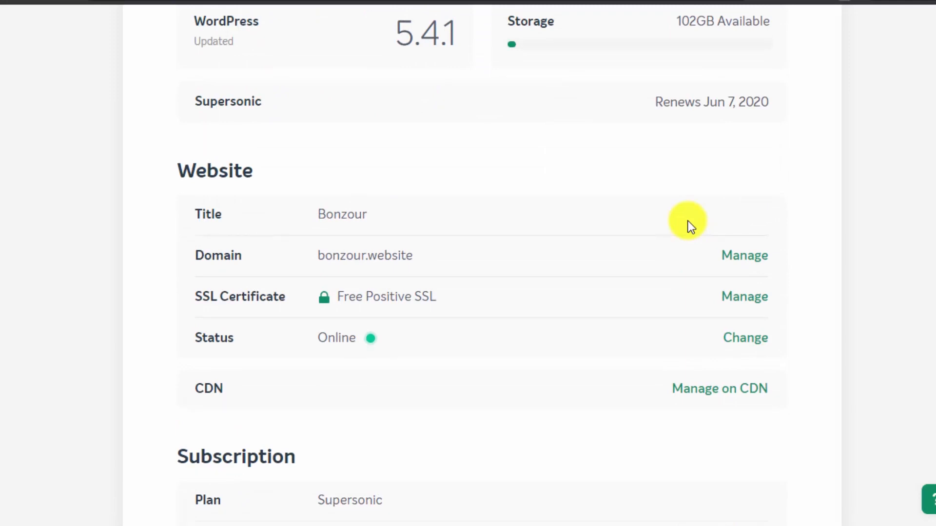
scroll(689, 225, "up", 2)
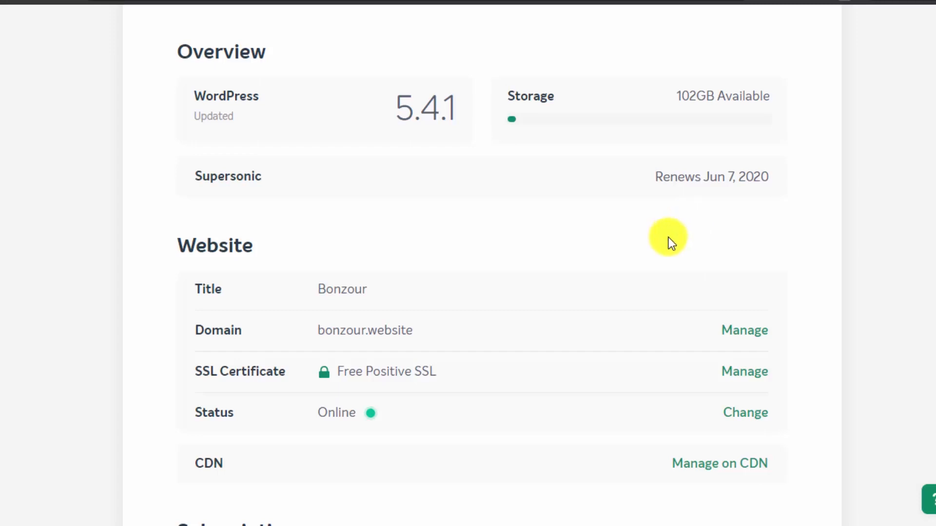
scroll(349, 371, "down", 2)
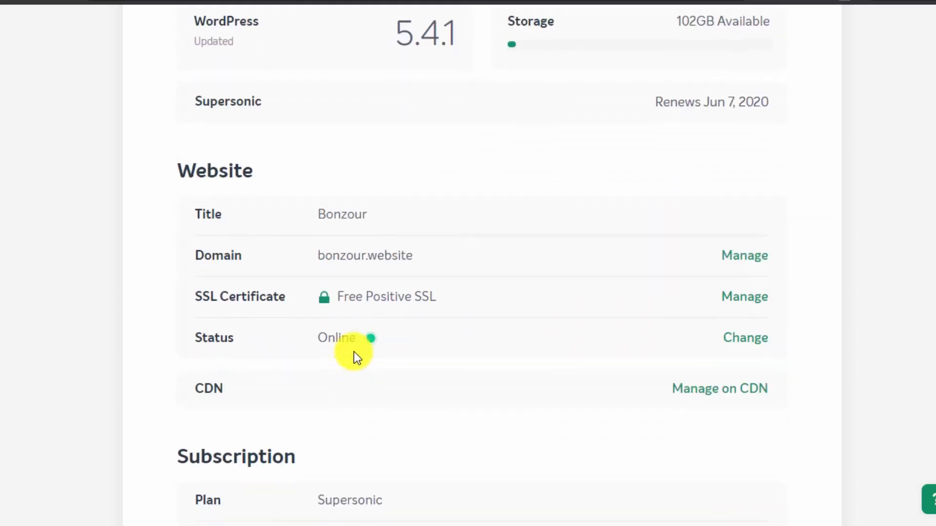
left_click(469, 302)
scroll(395, 369, "up", 6)
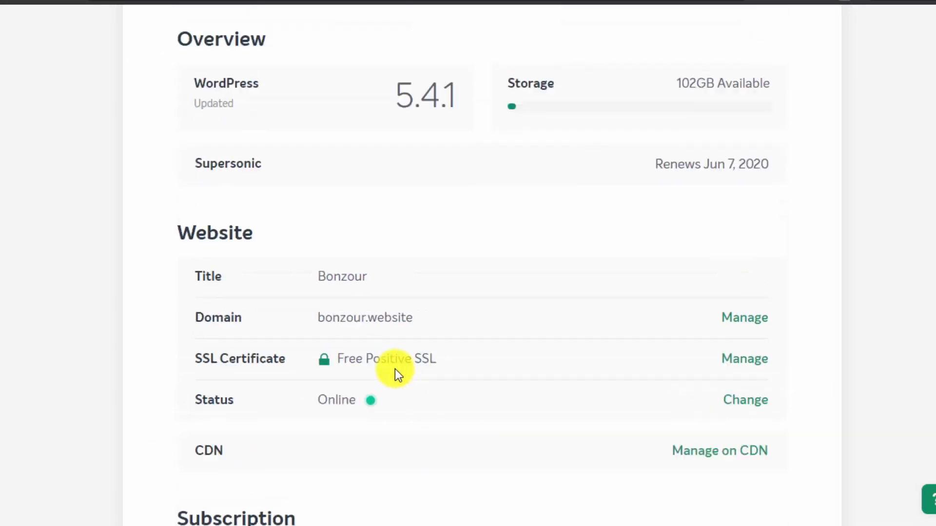